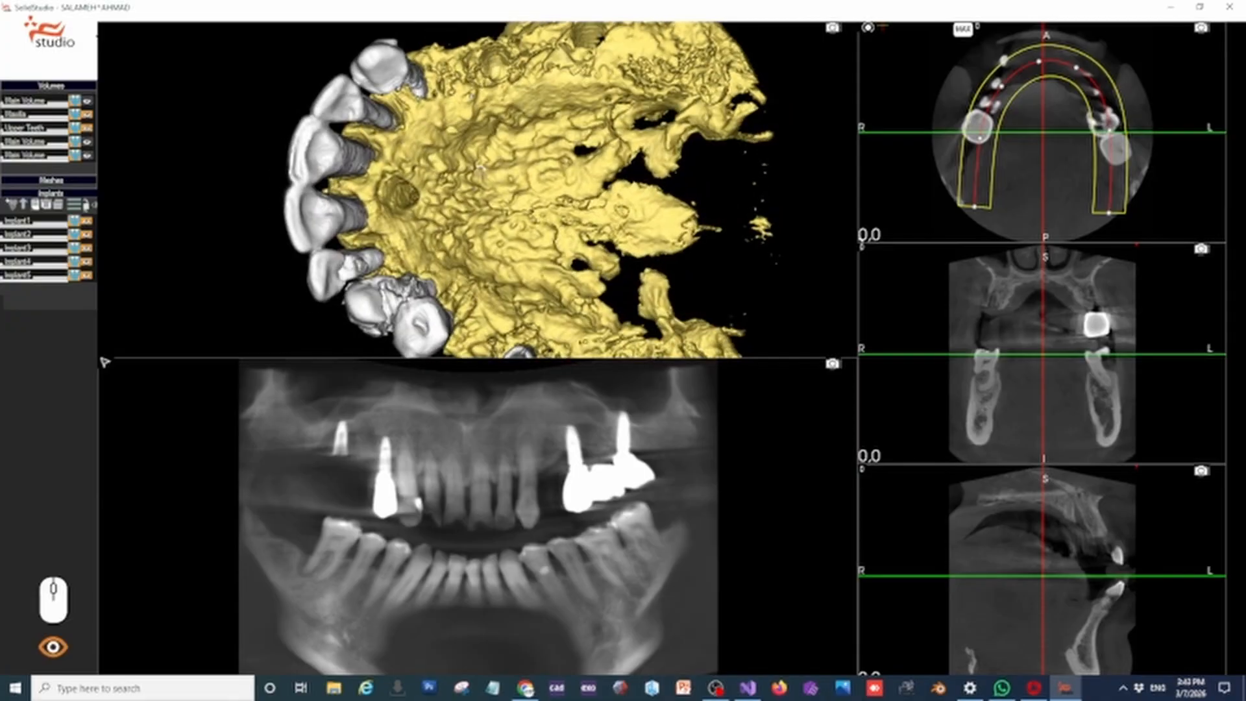
{"action": "left_click", "coordinate": [87, 129]}
{"action": "left_click_drag", "start_coordinate": [382, 158], "coordinate": [578, 195]}
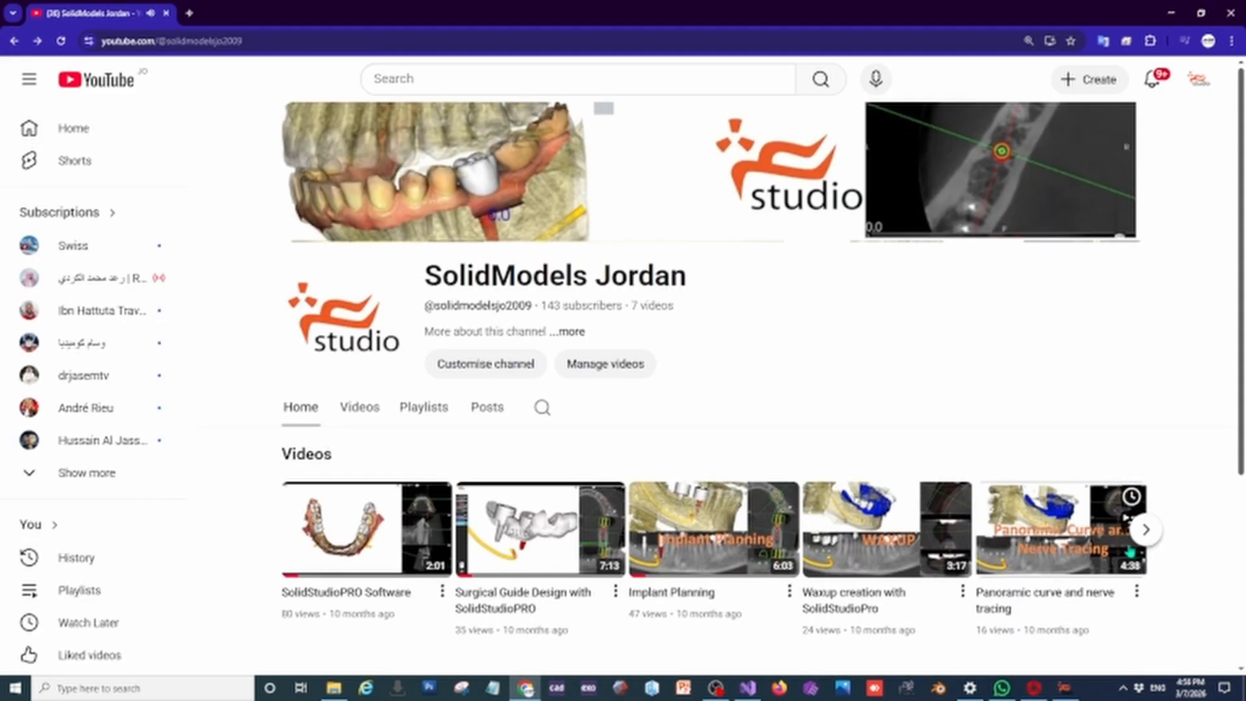
{"action": "left_click", "coordinate": [1146, 530]}
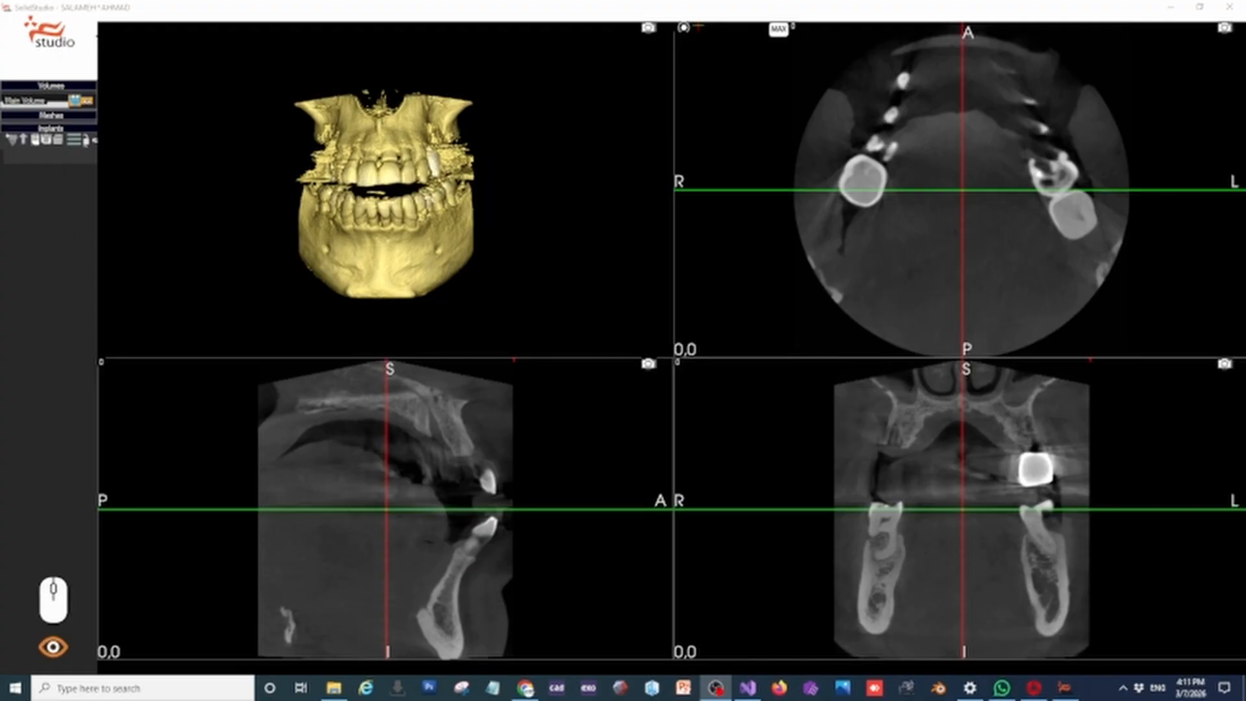
{"action": "left_click", "coordinate": [337, 199]}
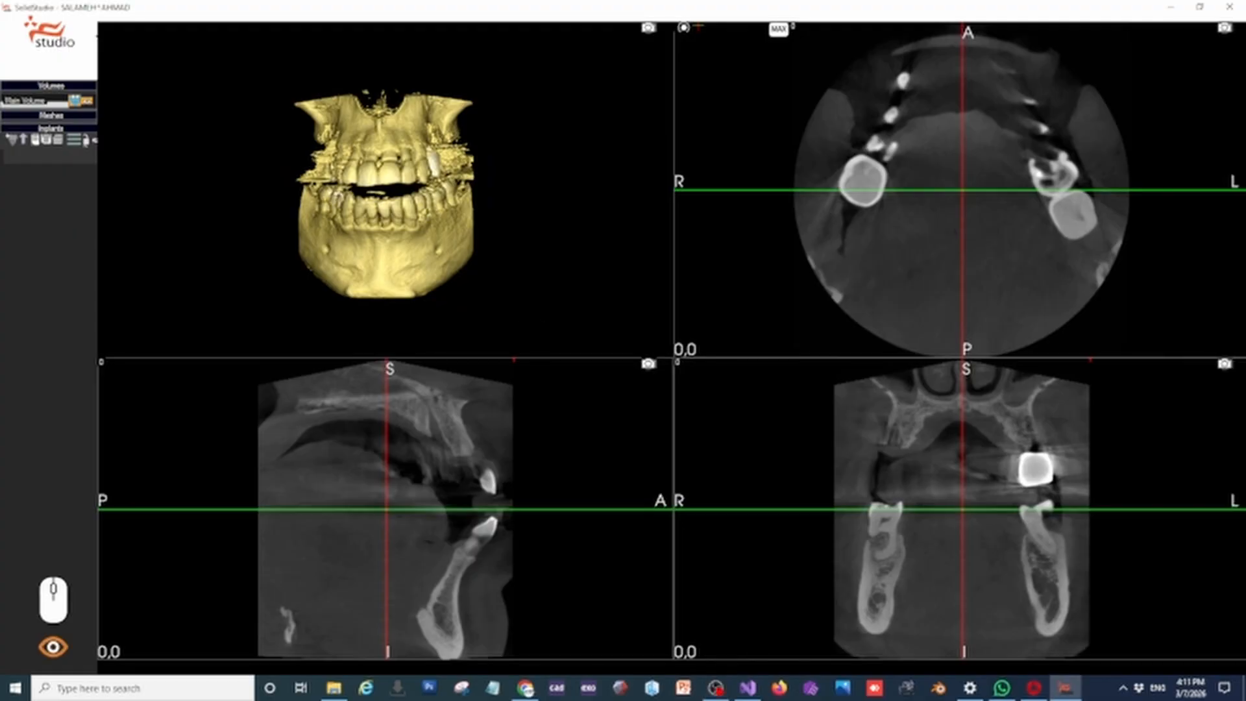
{"action": "mouse_move", "coordinate": [355, 190]}
{"action": "left_mouse_down"}
{"action": "mouse_move", "coordinate": [298, 199]}
{"action": "mouse_move", "coordinate": [335, 199]}
{"action": "left_mouse_up"}
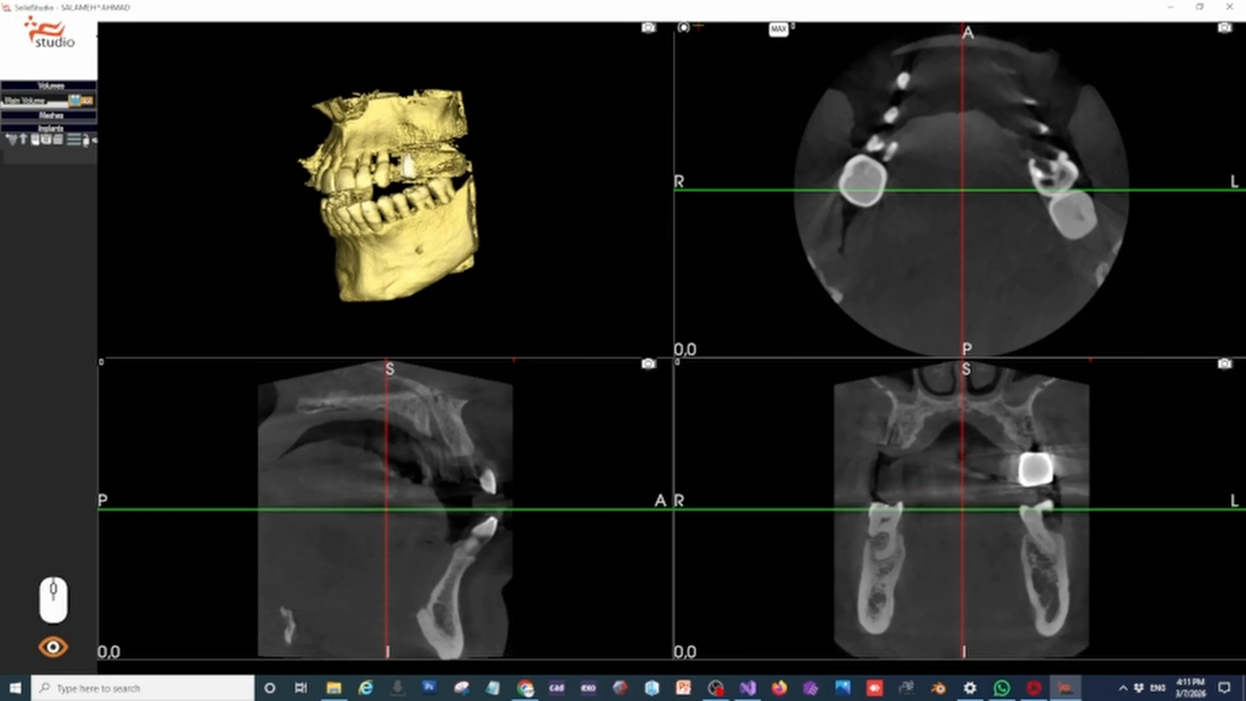
{"action": "left_click_drag", "start_coordinate": [357, 198], "coordinate": [402, 207]}
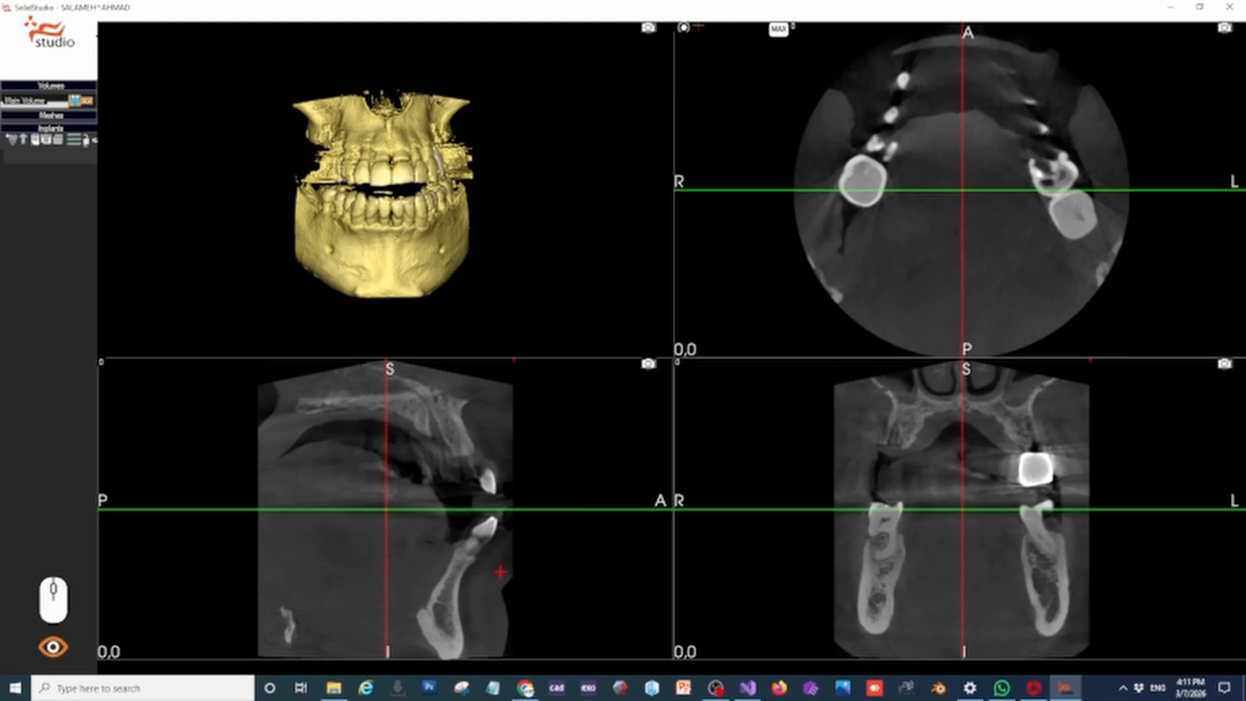
{"action": "middle_click_drag", "start_coordinate": [437, 155], "coordinate": [418, 173]}
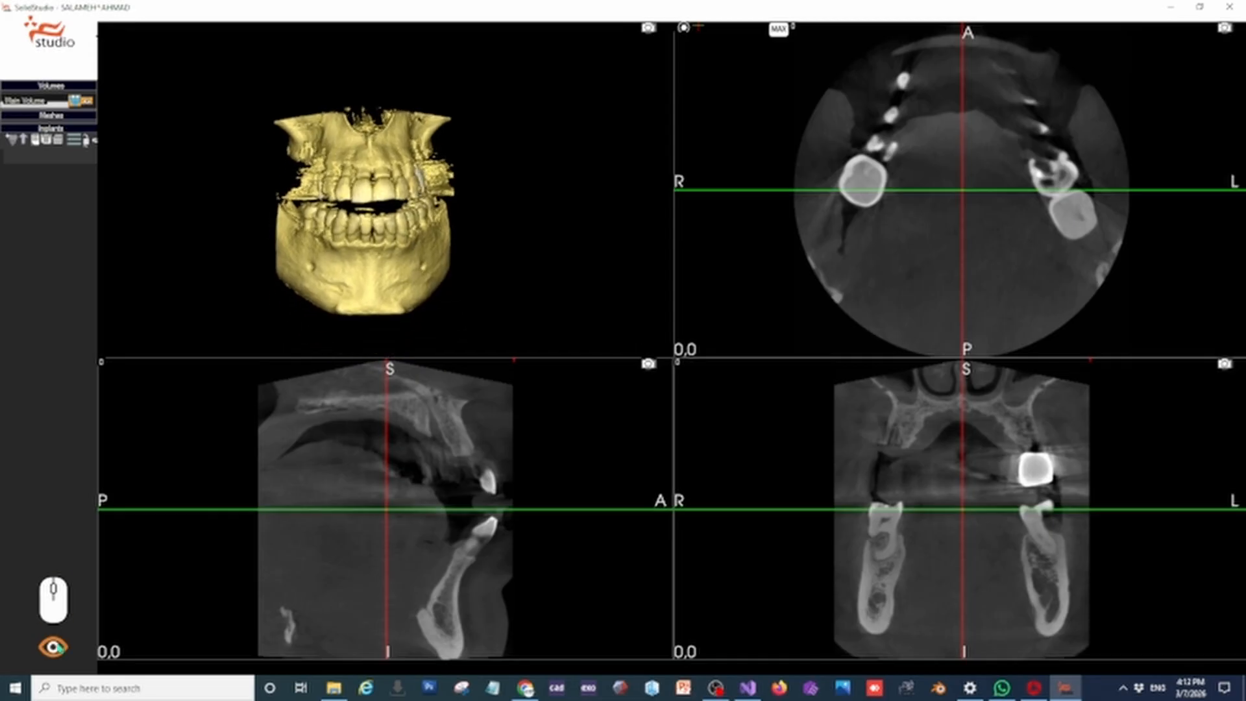
Raise the main volume's 3D display threshold to about 1331 and inspect the teeth from the side
{"action": "left_click", "coordinate": [53, 647]}
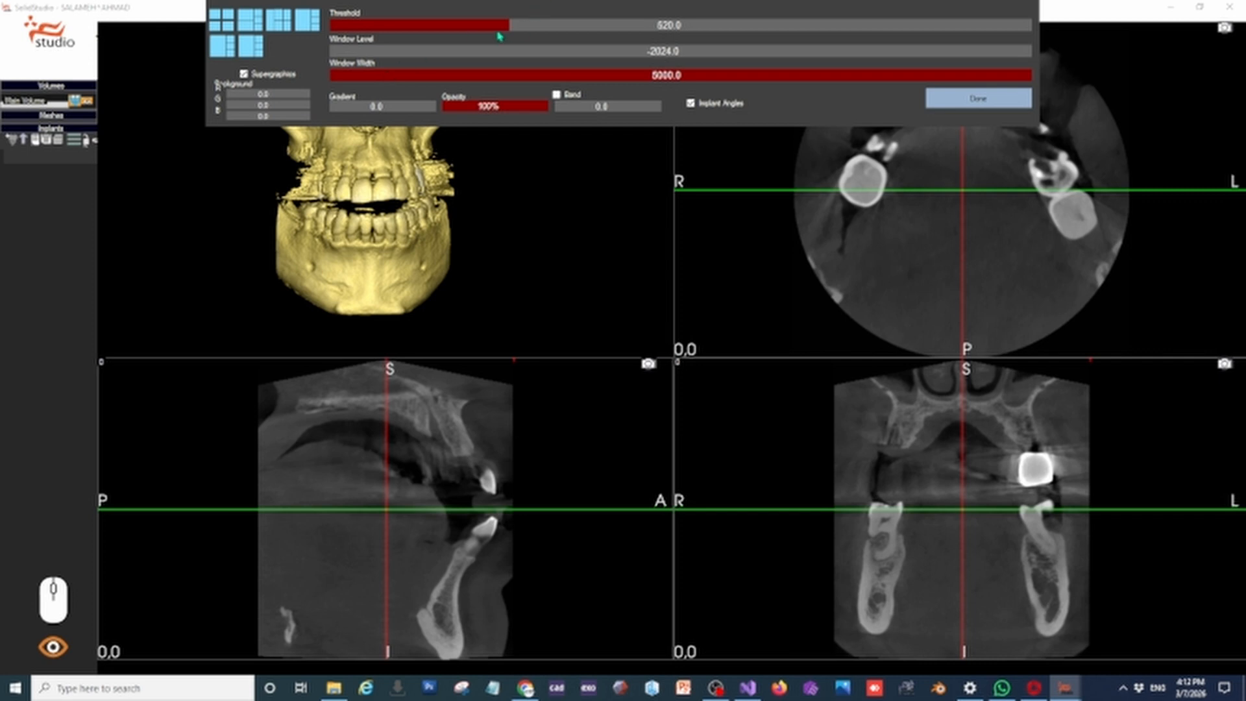
{"action": "left_click_drag", "start_coordinate": [508, 25], "coordinate": [604, 62]}
{"action": "middle_click_drag", "start_coordinate": [417, 240], "coordinate": [392, 289]}
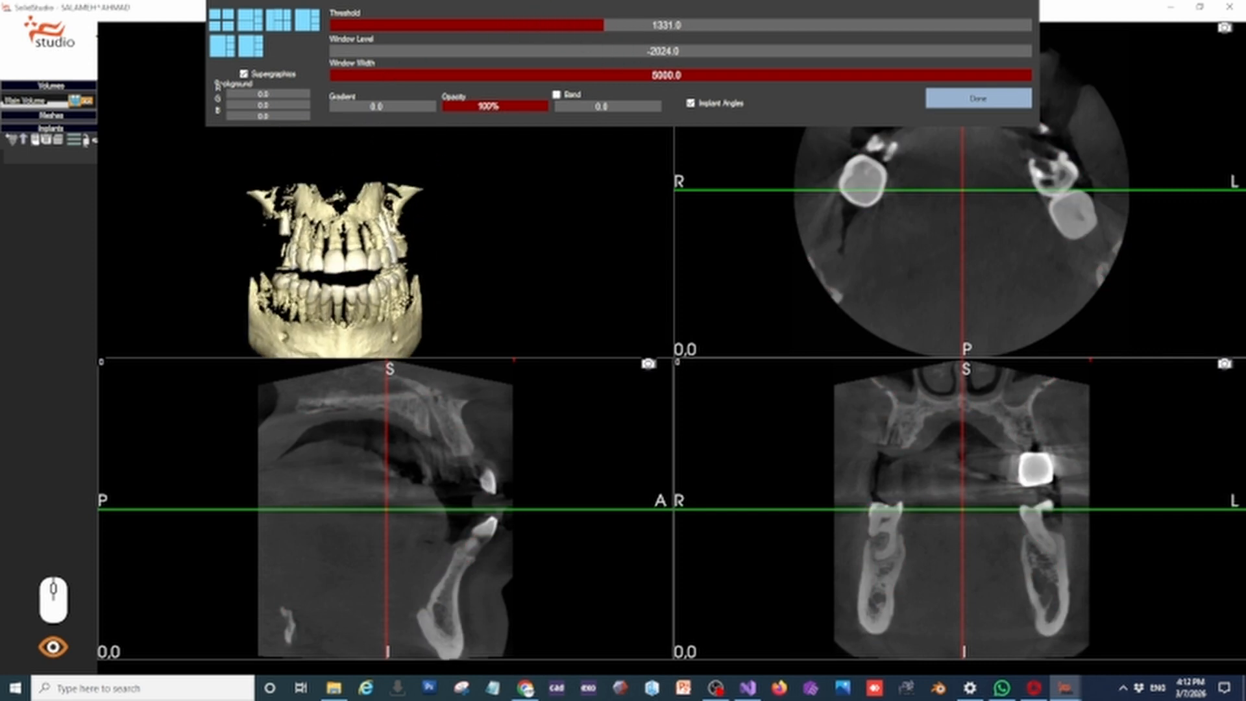
{"action": "left_click_drag", "start_coordinate": [387, 280], "coordinate": [482, 276]}
{"action": "scroll", "coordinate": [482, 275], "scroll_direction": "up", "scroll_amount": 1}
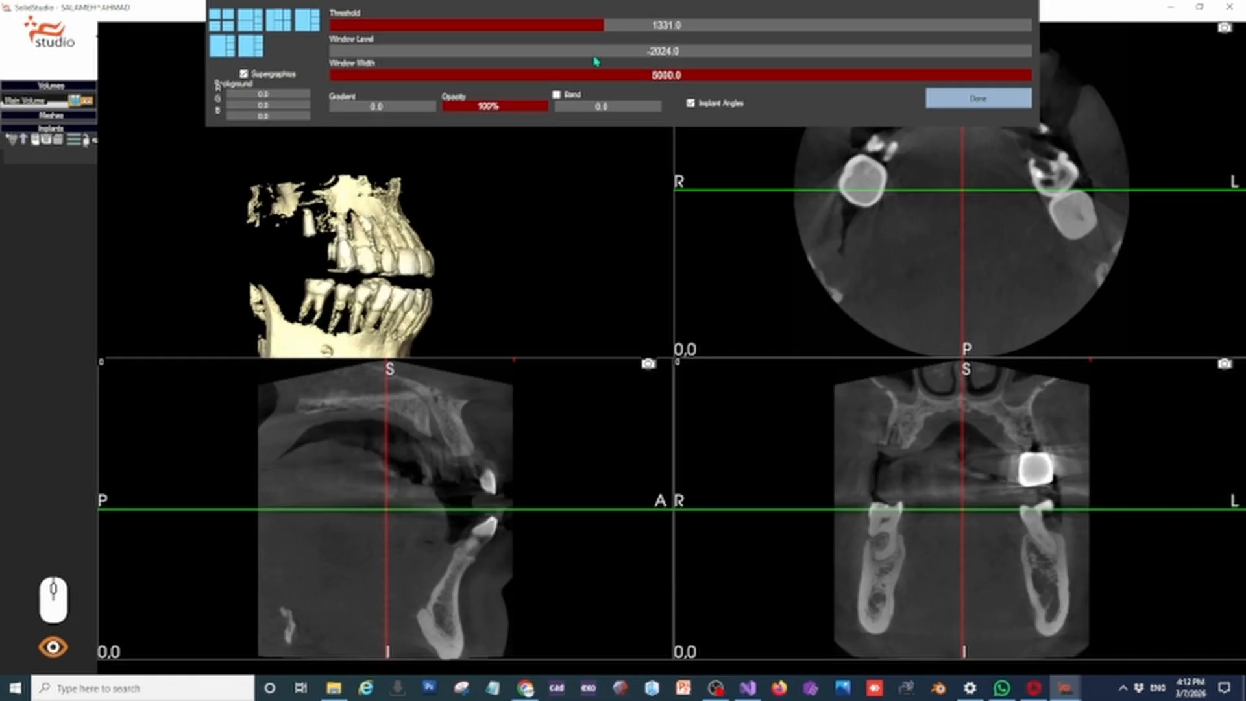
Raise the 3D display threshold to about 1797, then lower it to about 1376 to compare the visible teeth and bone
{"action": "left_click_drag", "start_coordinate": [605, 25], "coordinate": [659, 30]}
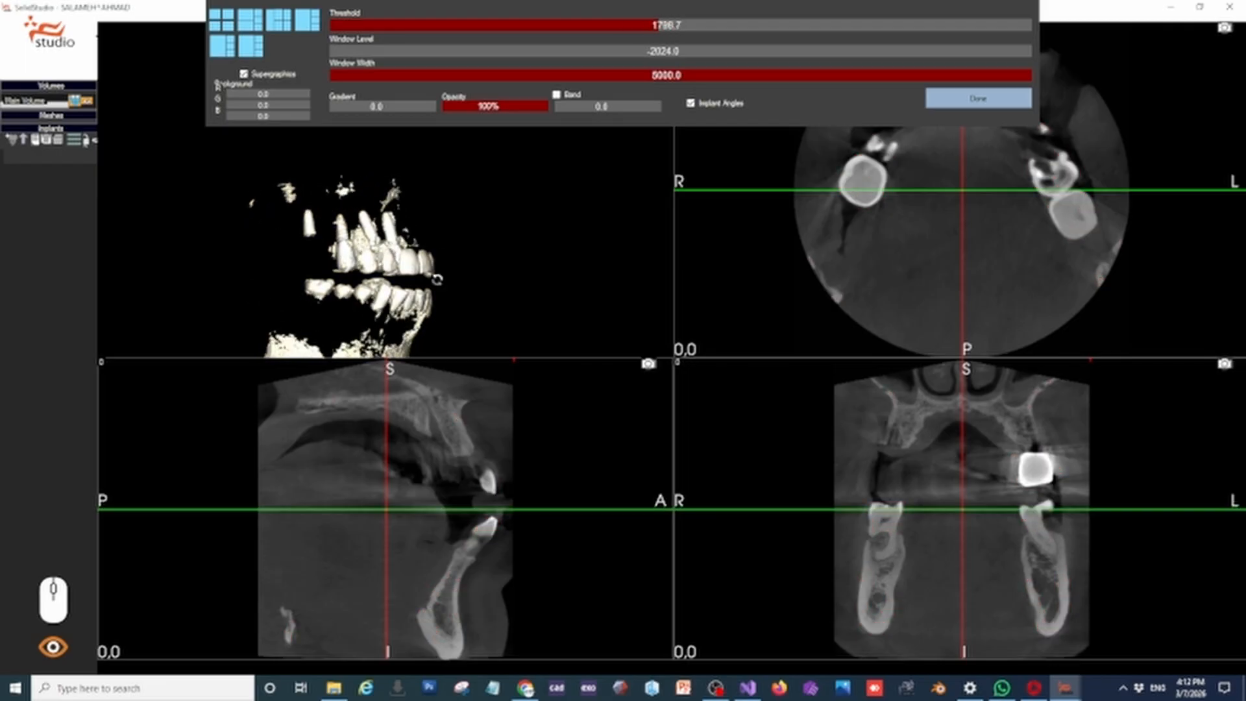
{"action": "mouse_move", "coordinate": [437, 280]}
{"action": "left_mouse_down"}
{"action": "mouse_move", "coordinate": [403, 283]}
{"action": "mouse_move", "coordinate": [413, 288]}
{"action": "left_mouse_up"}
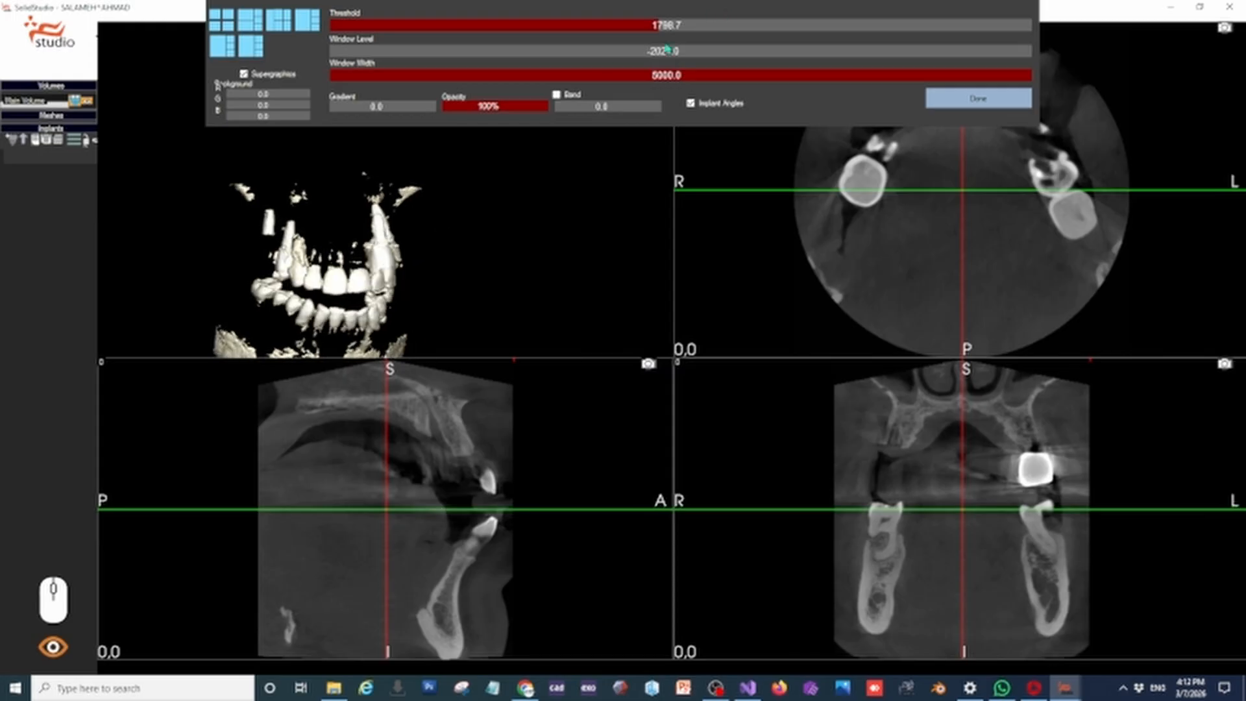
{"action": "left_click_drag", "start_coordinate": [657, 26], "coordinate": [609, 26]}
{"action": "scroll", "coordinate": [338, 253], "scroll_direction": "up", "scroll_amount": 5}
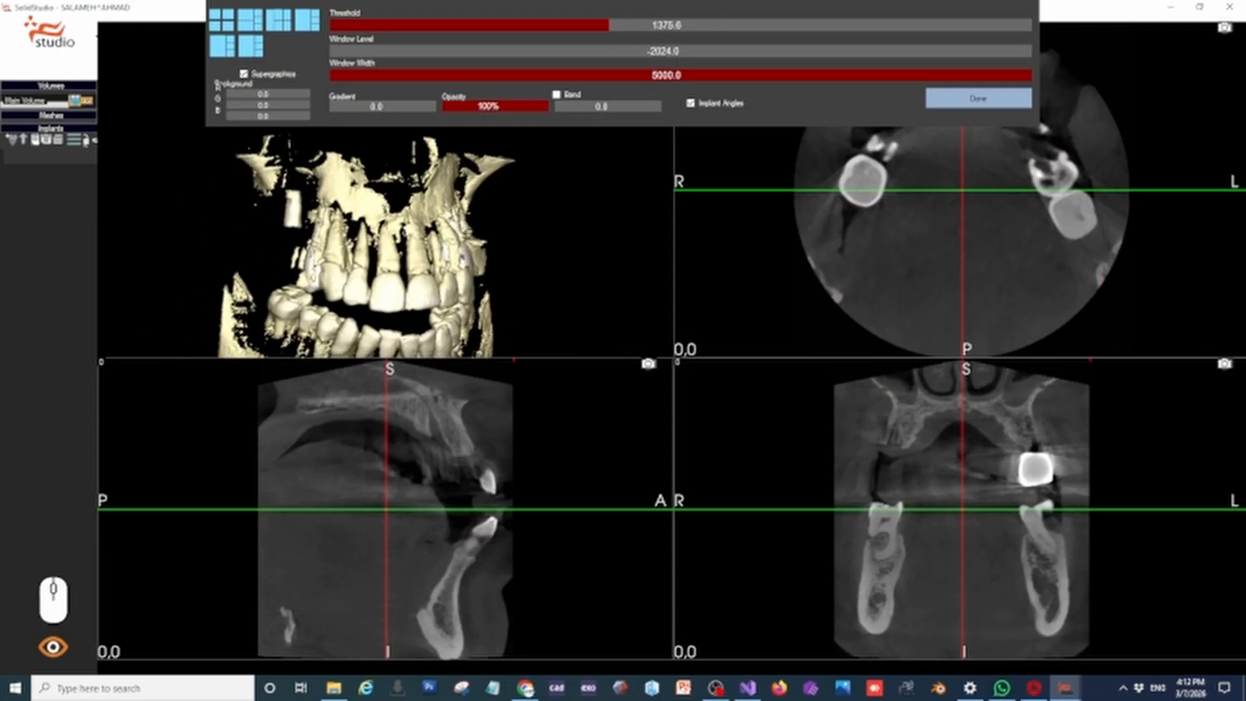
{"action": "left_click_drag", "start_coordinate": [338, 253], "coordinate": [364, 253]}
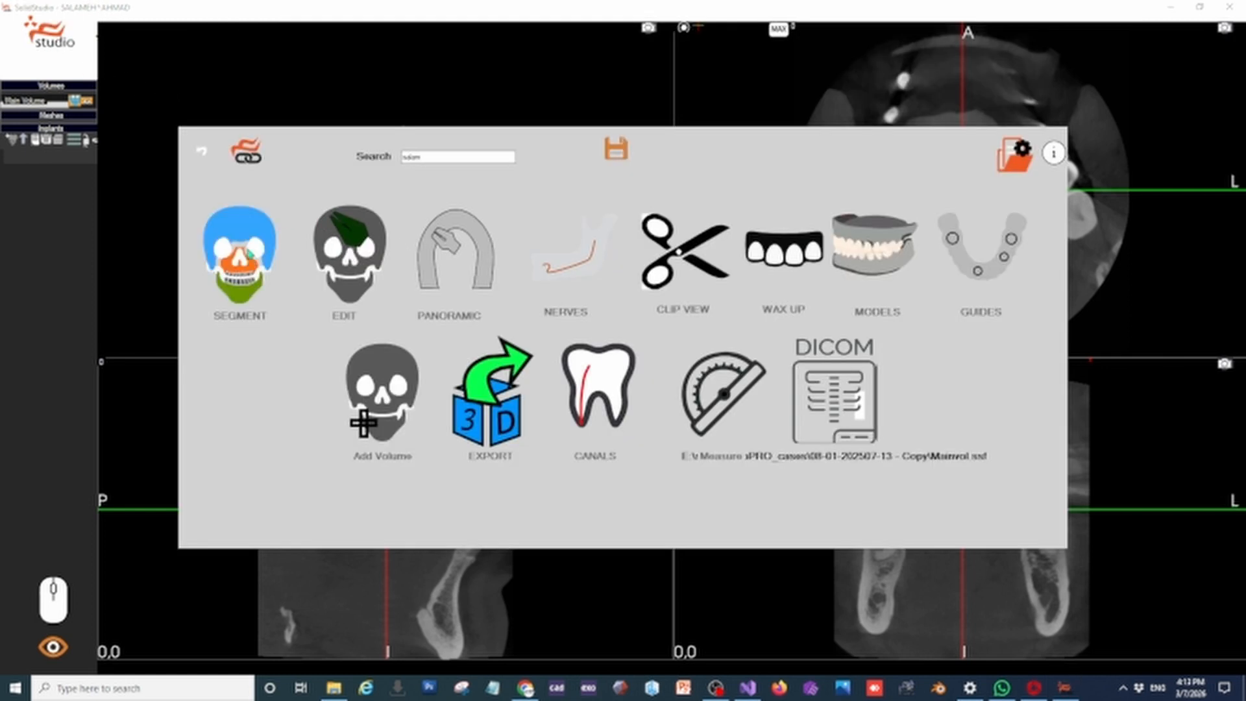
Start a segmentation and reduce the height of the boundary box so that it encloses the upper jaw
{"action": "left_click", "coordinate": [257, 253]}
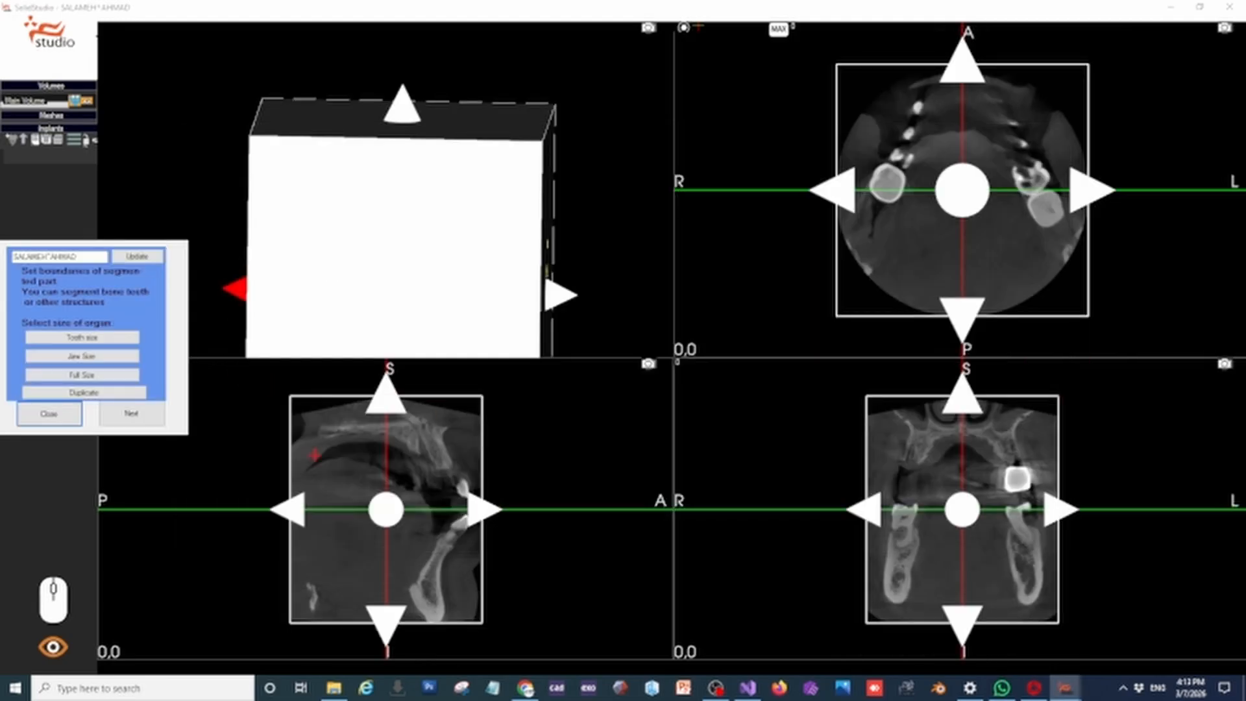
{"action": "left_click_drag", "start_coordinate": [387, 623], "coordinate": [386, 531]}
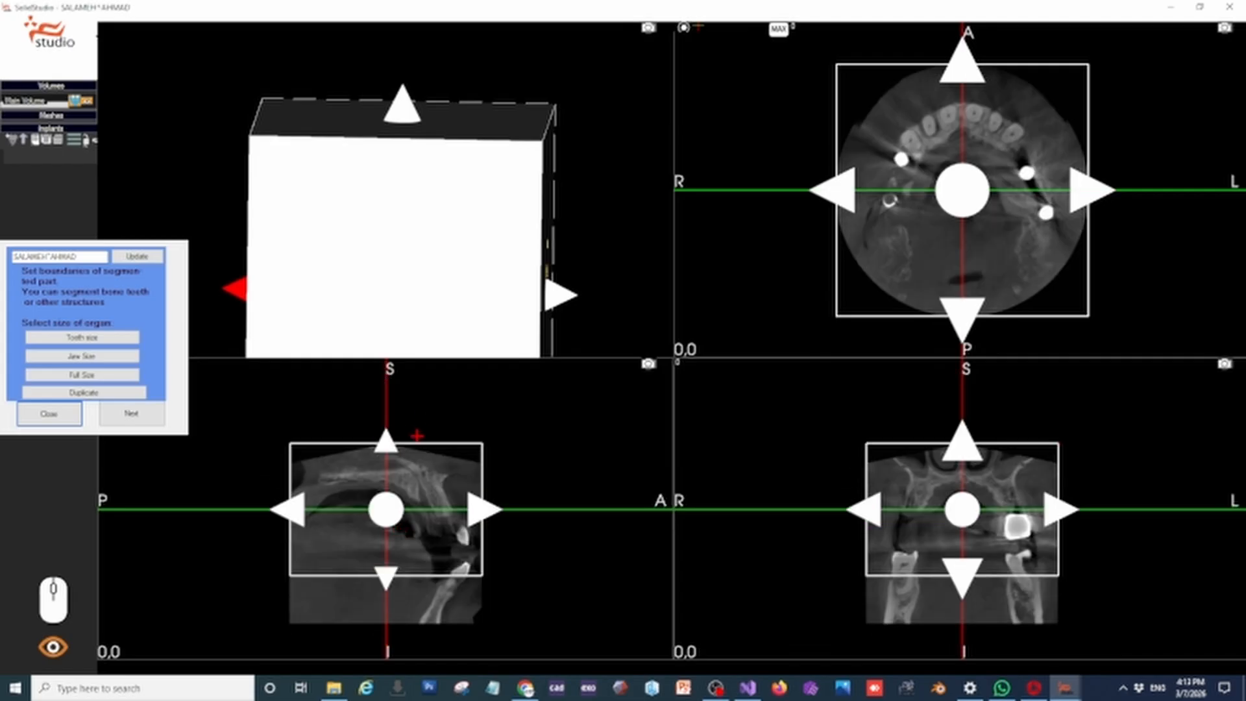
{"action": "left_click_drag", "start_coordinate": [387, 442], "coordinate": [386, 446]}
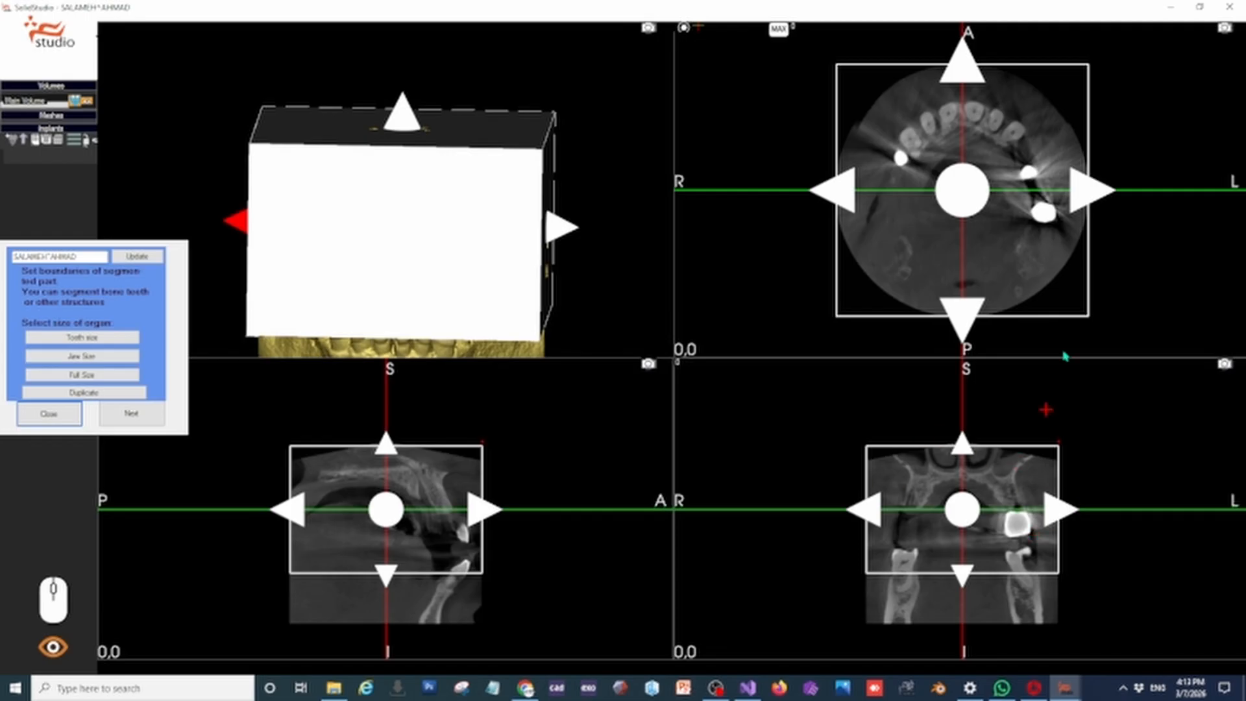
Name the bounded region Maxilla and export it as a separate volume with 0.3 spacing
{"action": "left_click", "coordinate": [131, 413]}
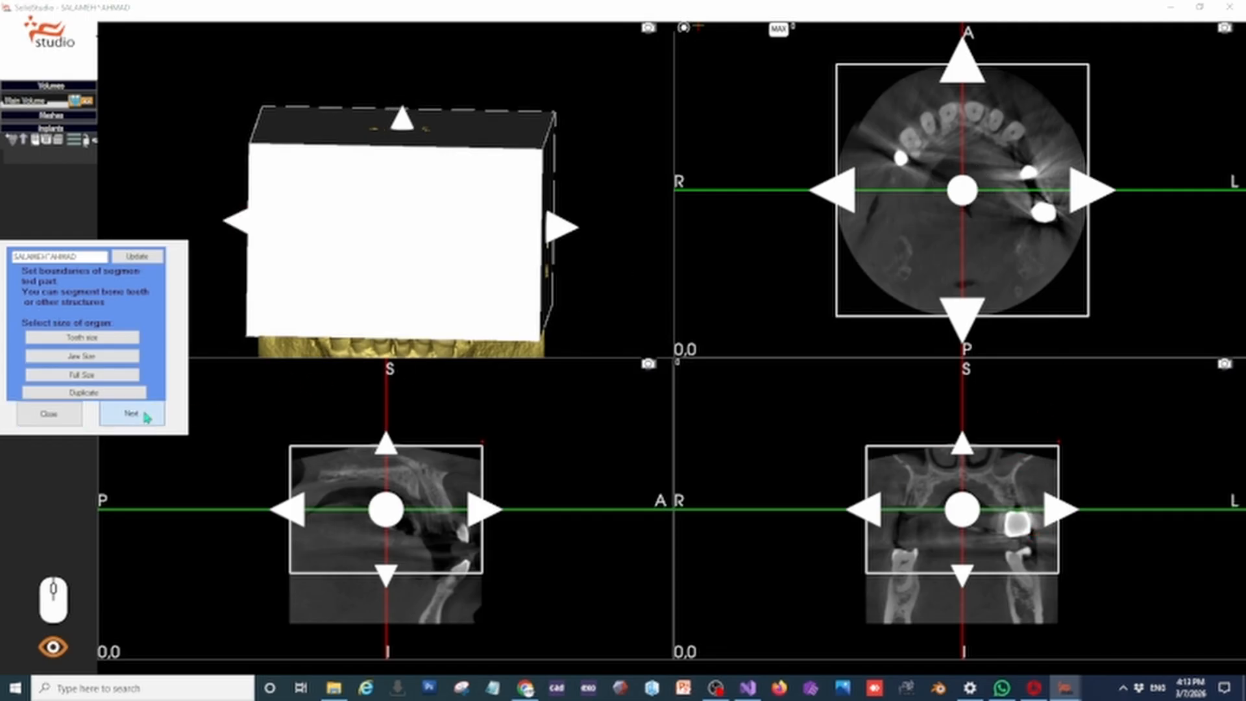
{"action": "left_click", "coordinate": [157, 317]}
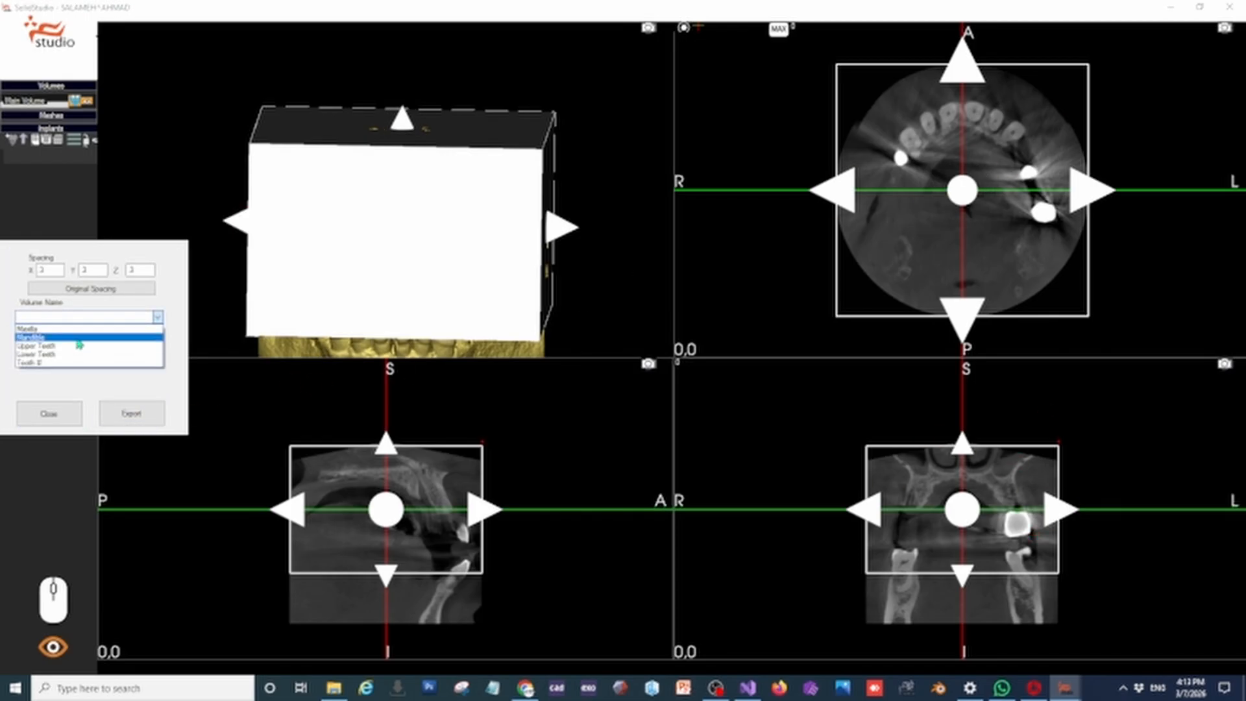
{"action": "left_click", "coordinate": [76, 329]}
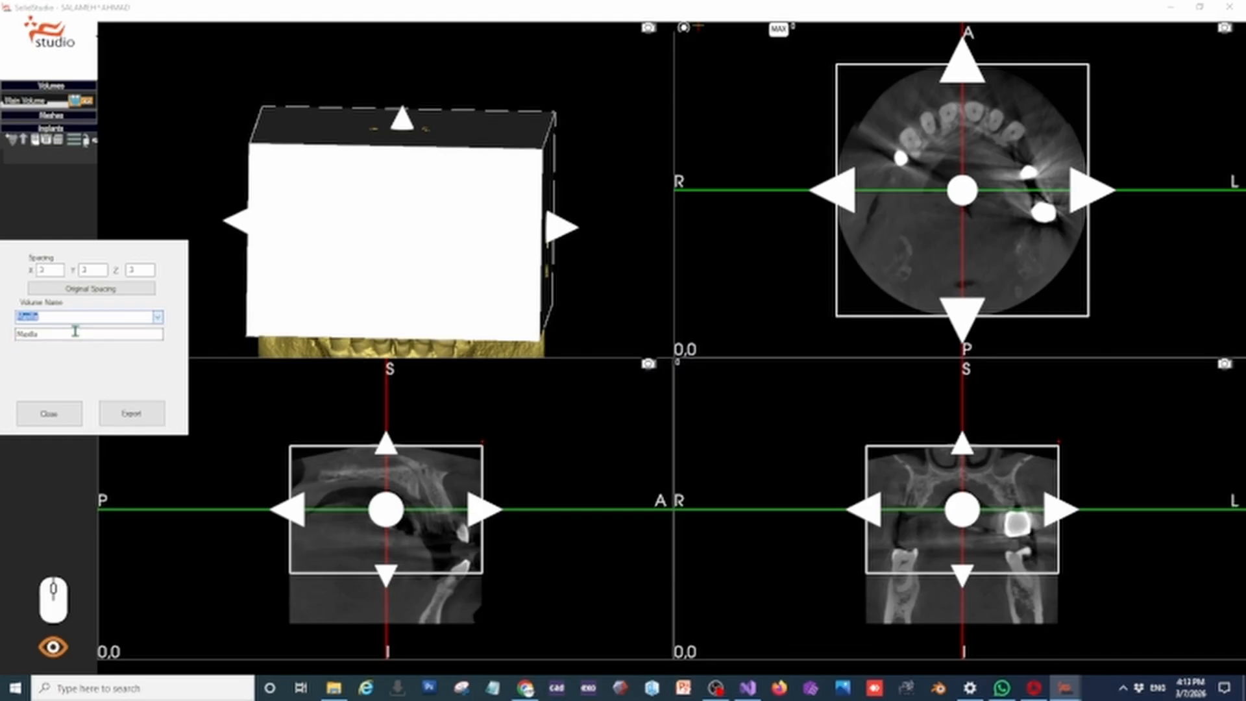
{"action": "left_click", "coordinate": [136, 419]}
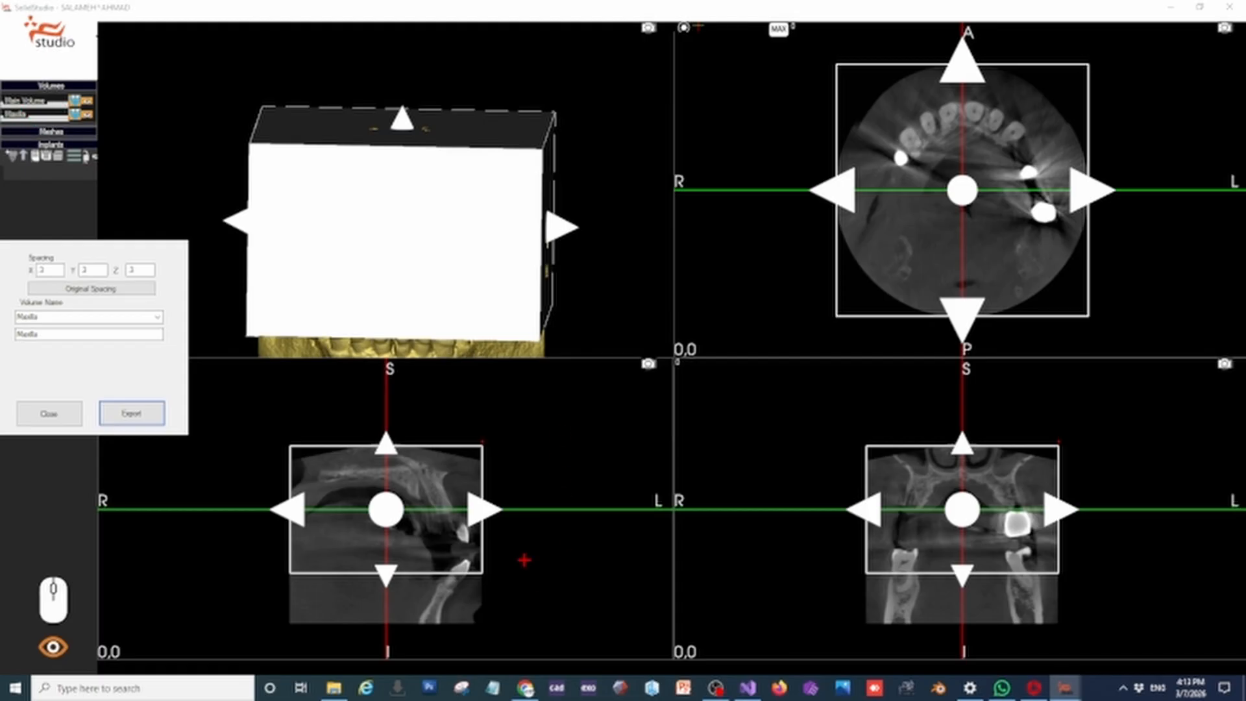
Shorten the boundary box around the upper teeth, export that region as the Upper Teeth volume and finish segmenting
{"action": "left_click_drag", "start_coordinate": [962, 447], "coordinate": [963, 462]}
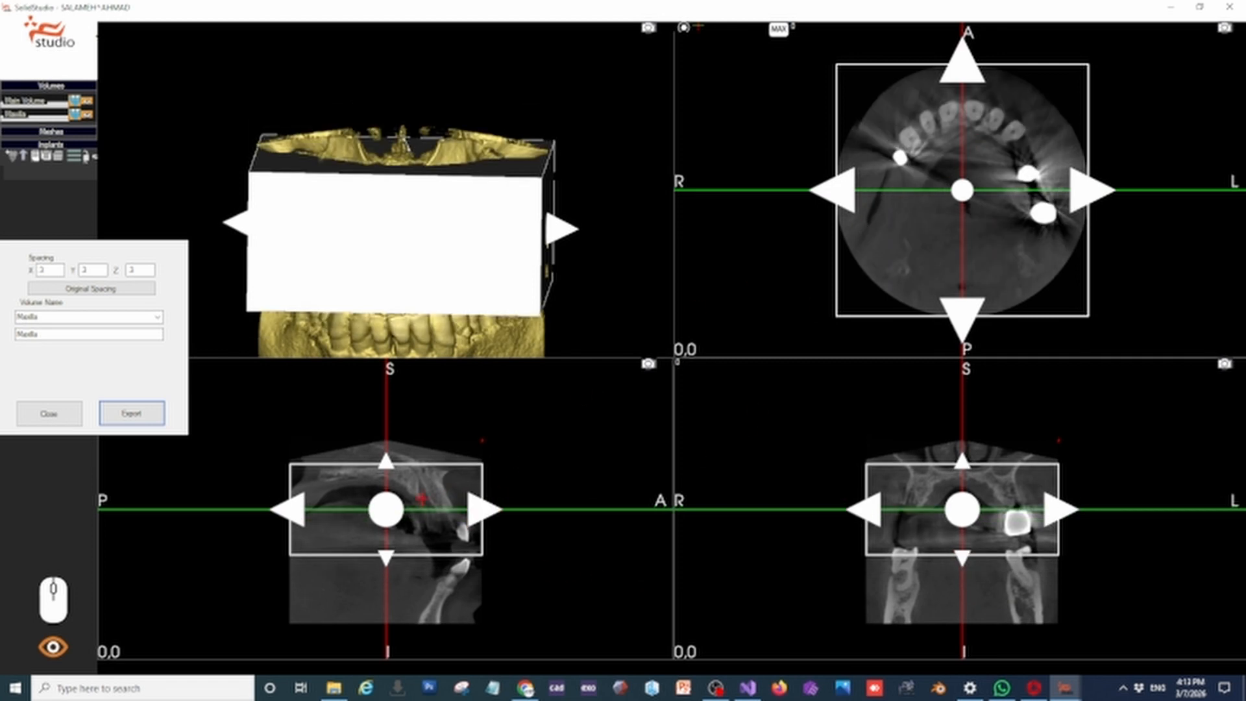
{"action": "right_click_drag", "start_coordinate": [422, 499], "coordinate": [416, 542]}
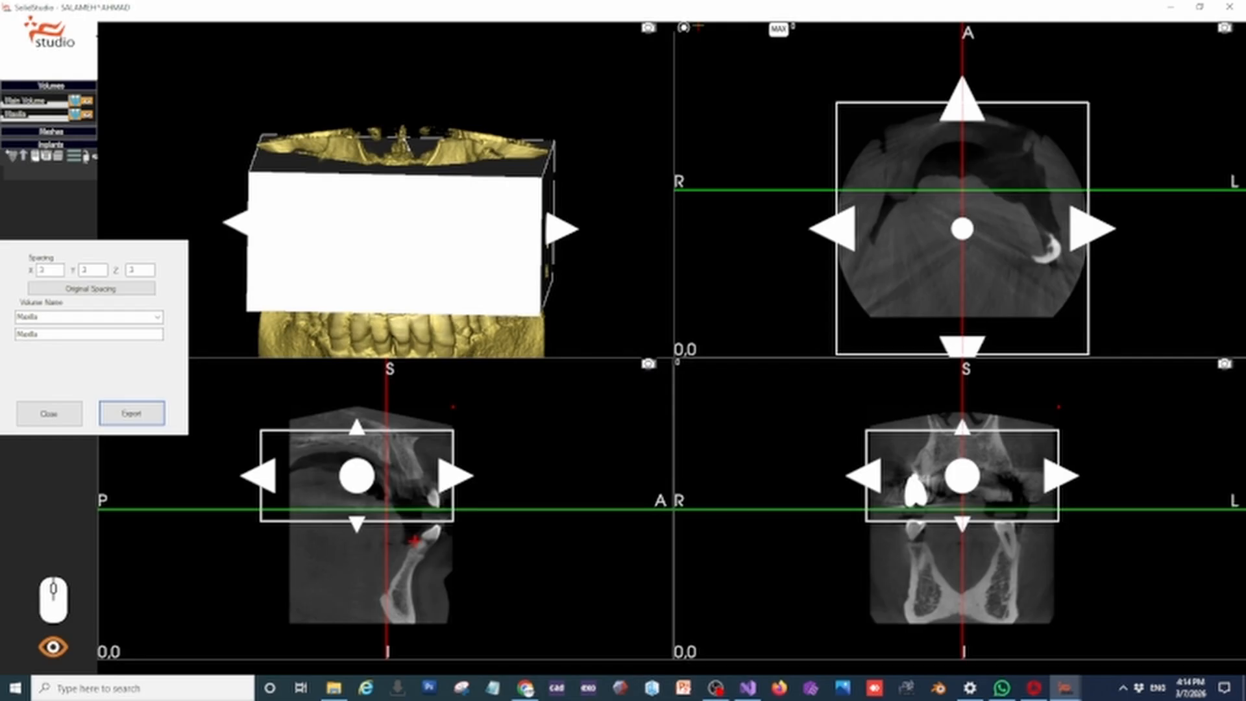
{"action": "left_click", "coordinate": [157, 318]}
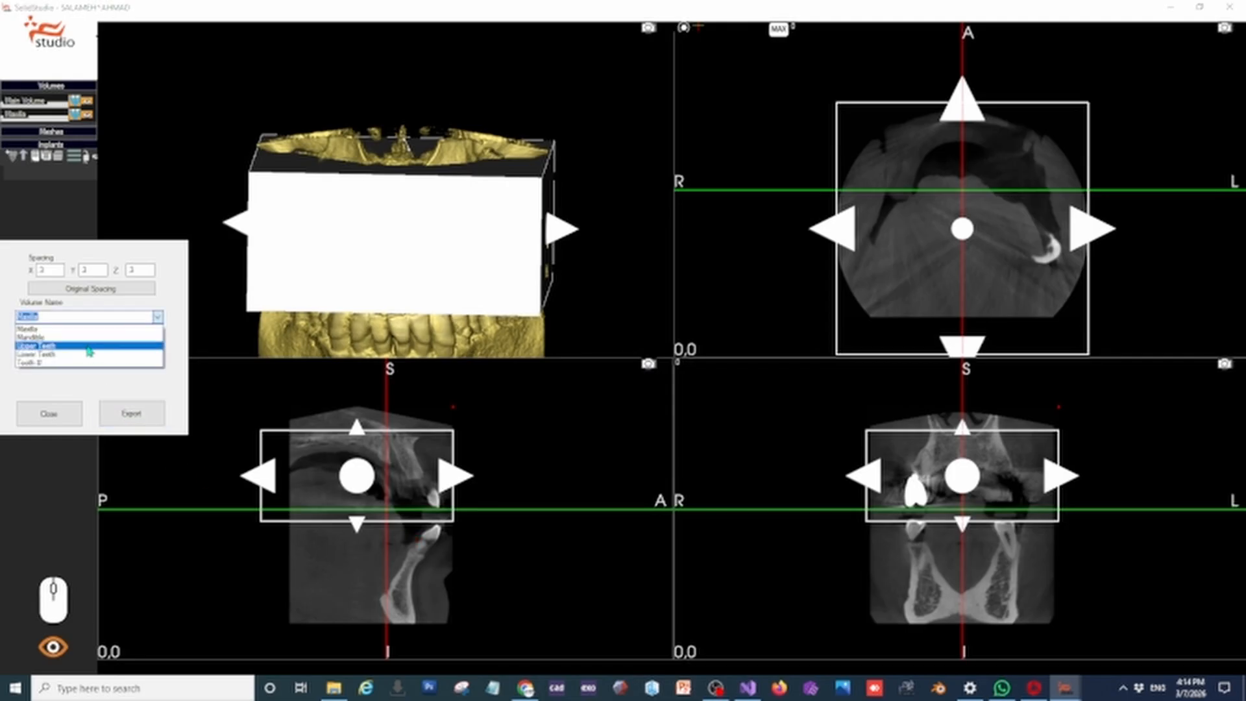
{"action": "left_click", "coordinate": [87, 346]}
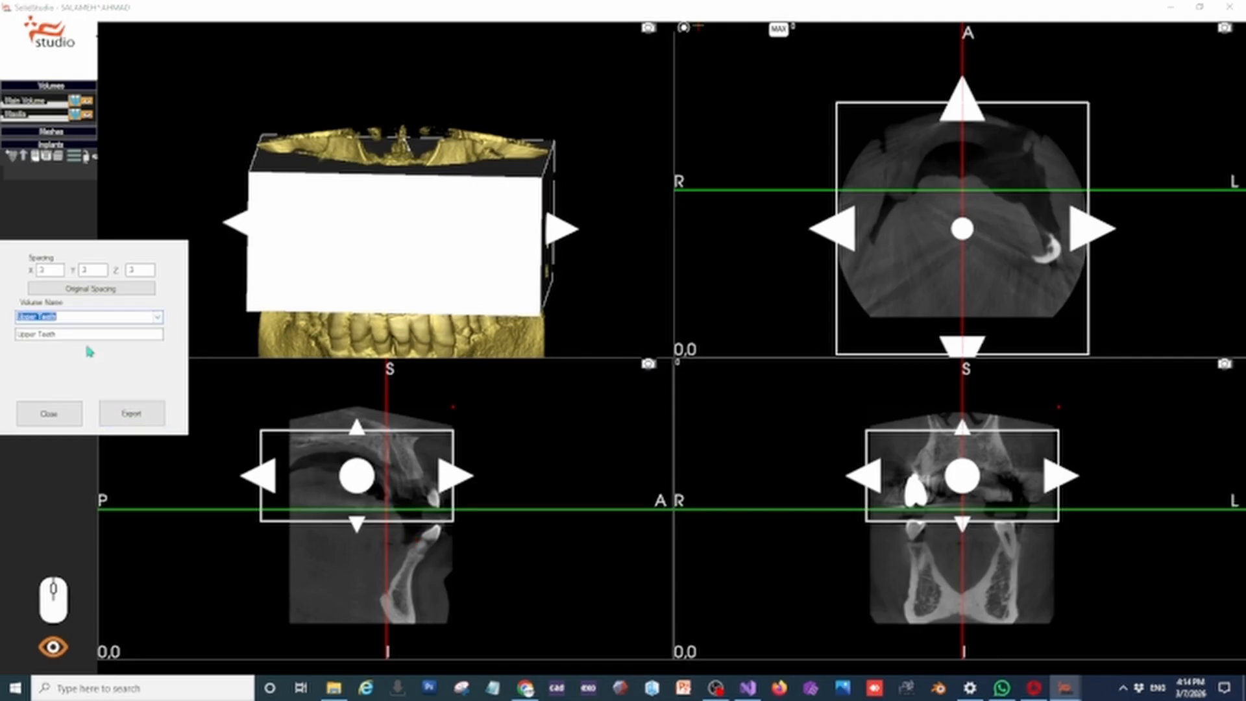
{"action": "left_click", "coordinate": [143, 410]}
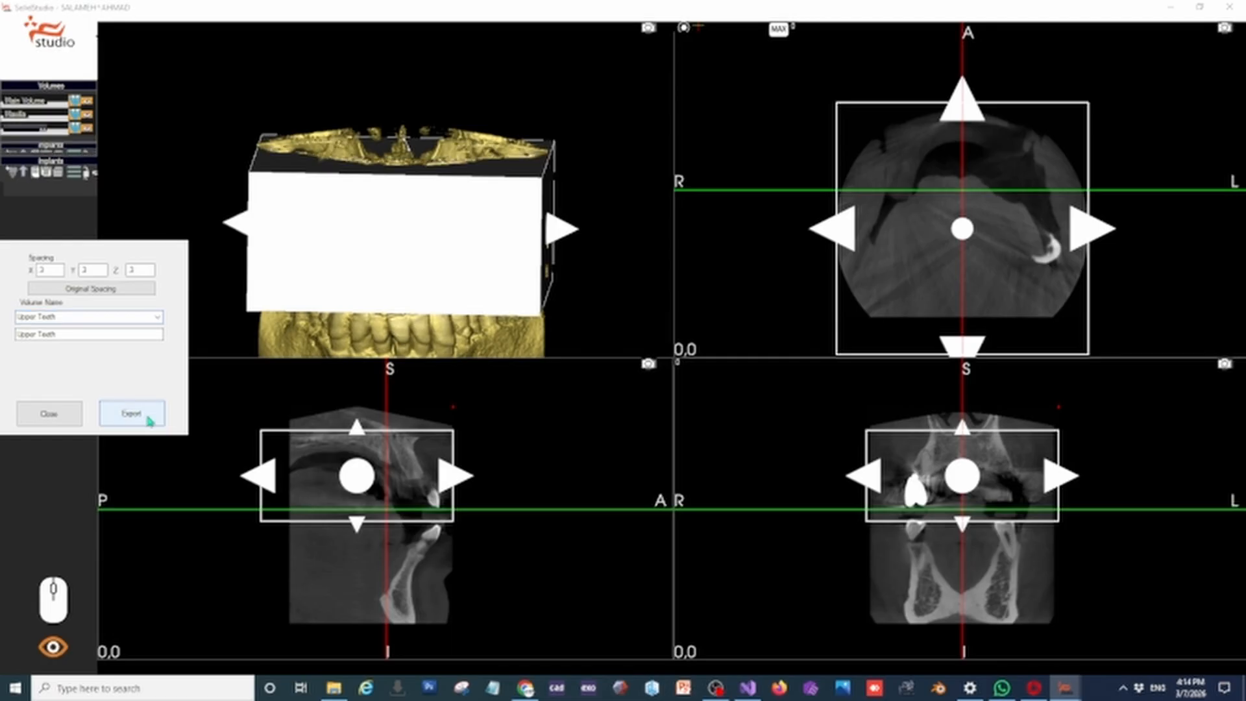
{"action": "left_click", "coordinate": [51, 414]}
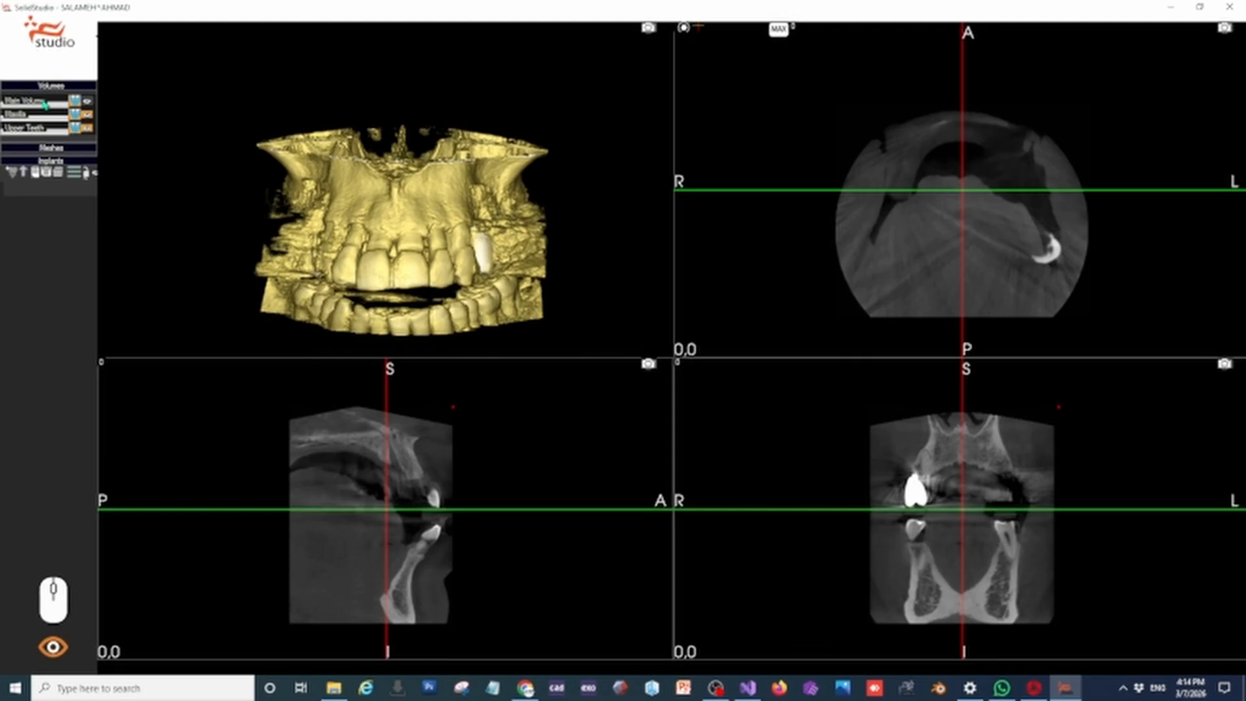
Hide the Main Volume and the Maxilla volume, leaving only the Upper Teeth volume displayed
{"action": "left_click_drag", "start_coordinate": [412, 246], "coordinate": [497, 249]}
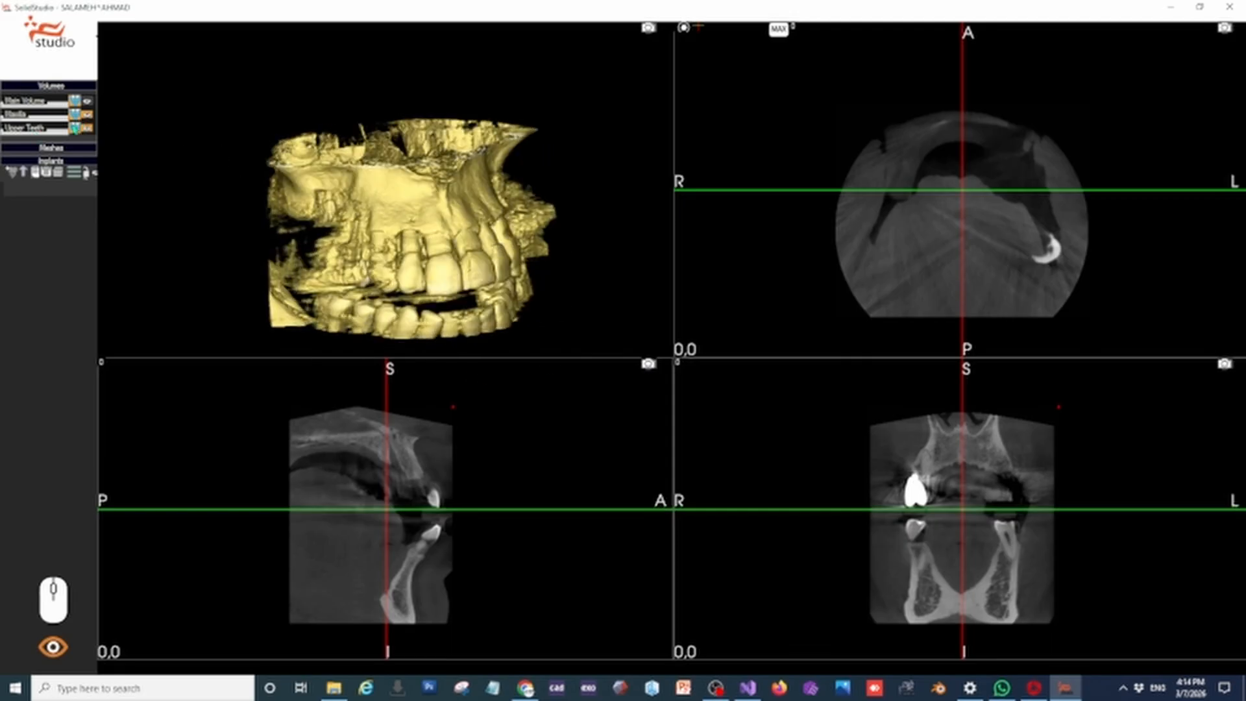
{"action": "left_click", "coordinate": [86, 115]}
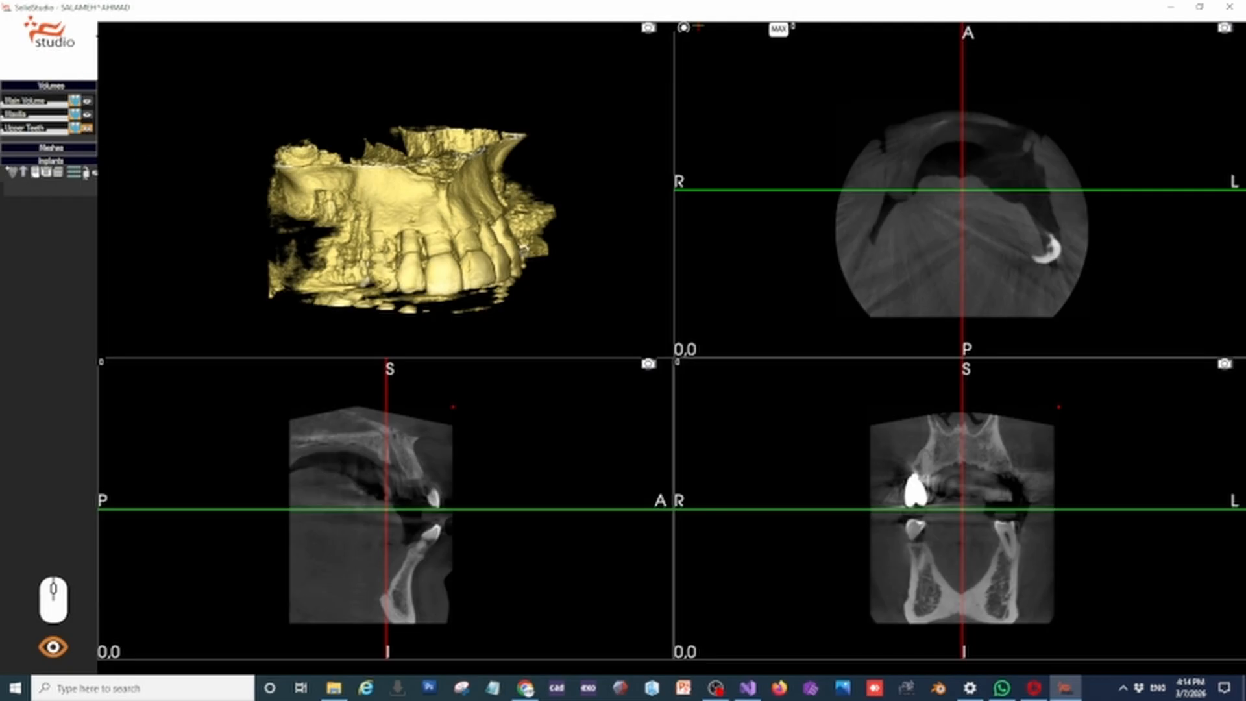
{"action": "left_click_drag", "start_coordinate": [523, 250], "coordinate": [272, 214]}
Edit the Upper Teeth volume and raise its threshold to about 1327 to separate the teeth from the softer bone
{"action": "left_click", "coordinate": [53, 40]}
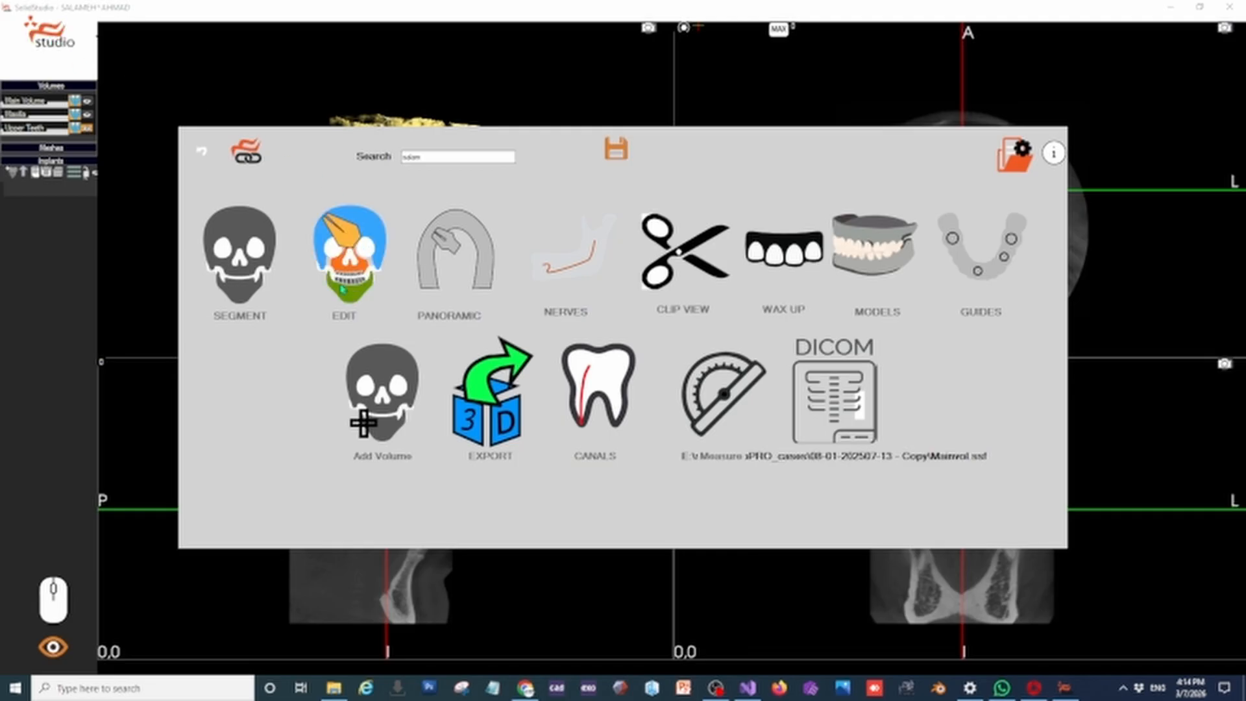
{"action": "left_click", "coordinate": [335, 245]}
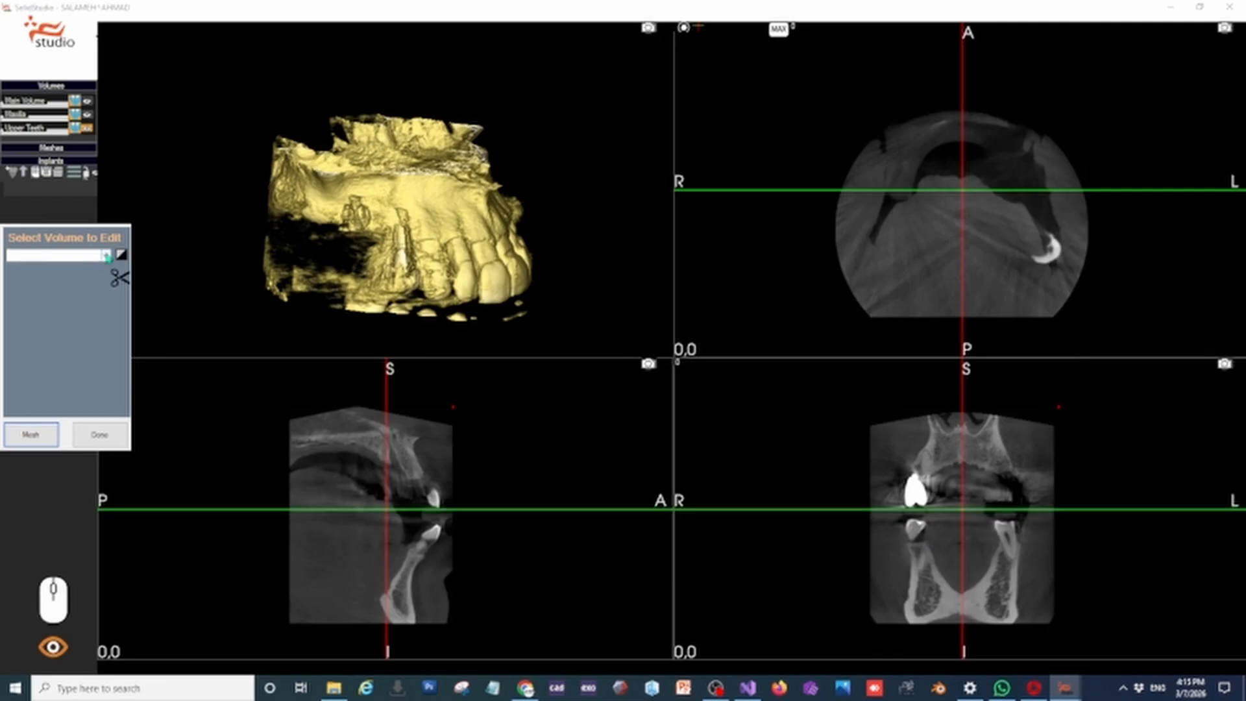
{"action": "left_click", "coordinate": [105, 255]}
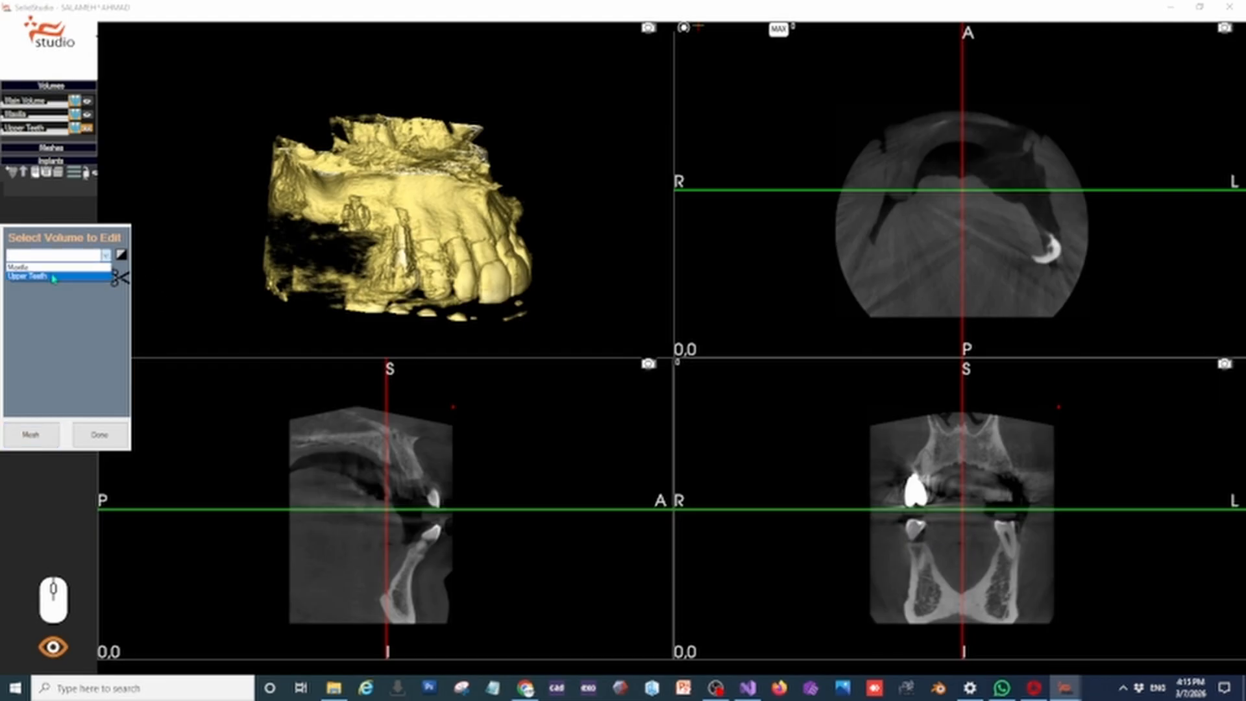
{"action": "left_click", "coordinate": [54, 278]}
{"action": "left_click", "coordinate": [105, 255]}
{"action": "left_click", "coordinate": [122, 258]}
{"action": "left_click", "coordinate": [123, 260]}
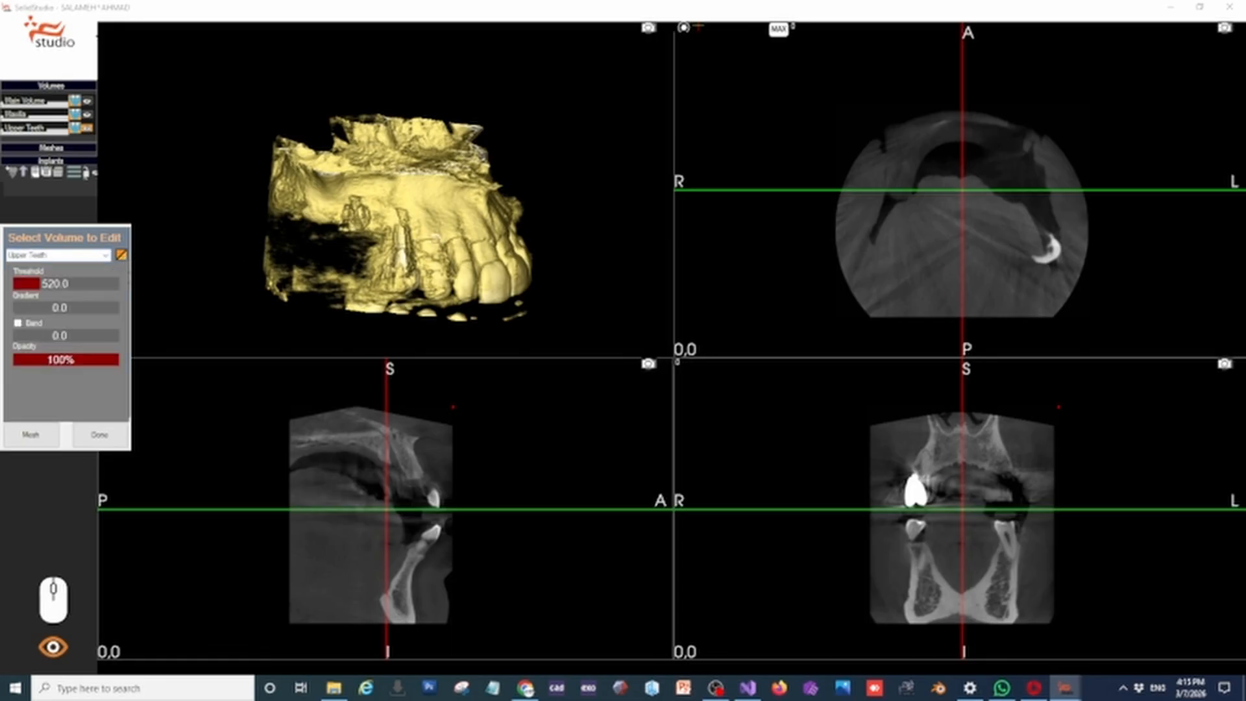
{"action": "left_click_drag", "start_coordinate": [41, 286], "coordinate": [58, 286]}
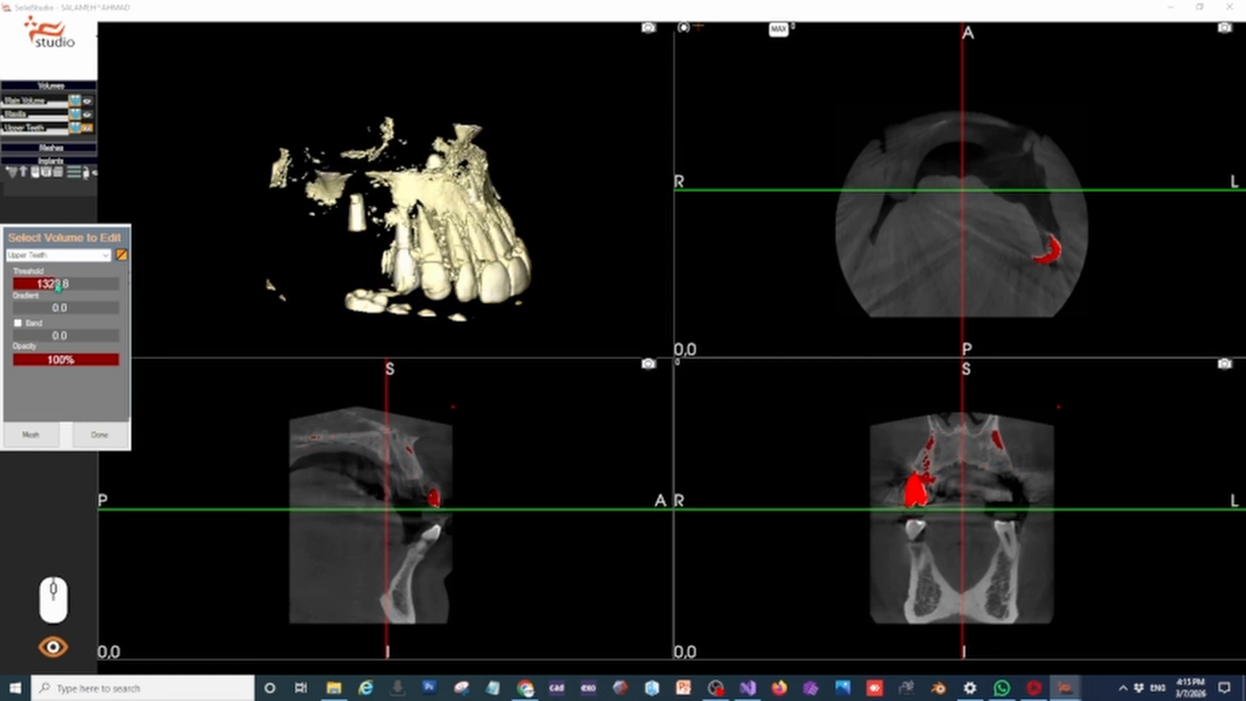
{"action": "left_click_drag", "start_coordinate": [575, 266], "coordinate": [483, 262]}
{"action": "scroll", "coordinate": [395, 268], "scroll_direction": "up", "scroll_amount": 3}
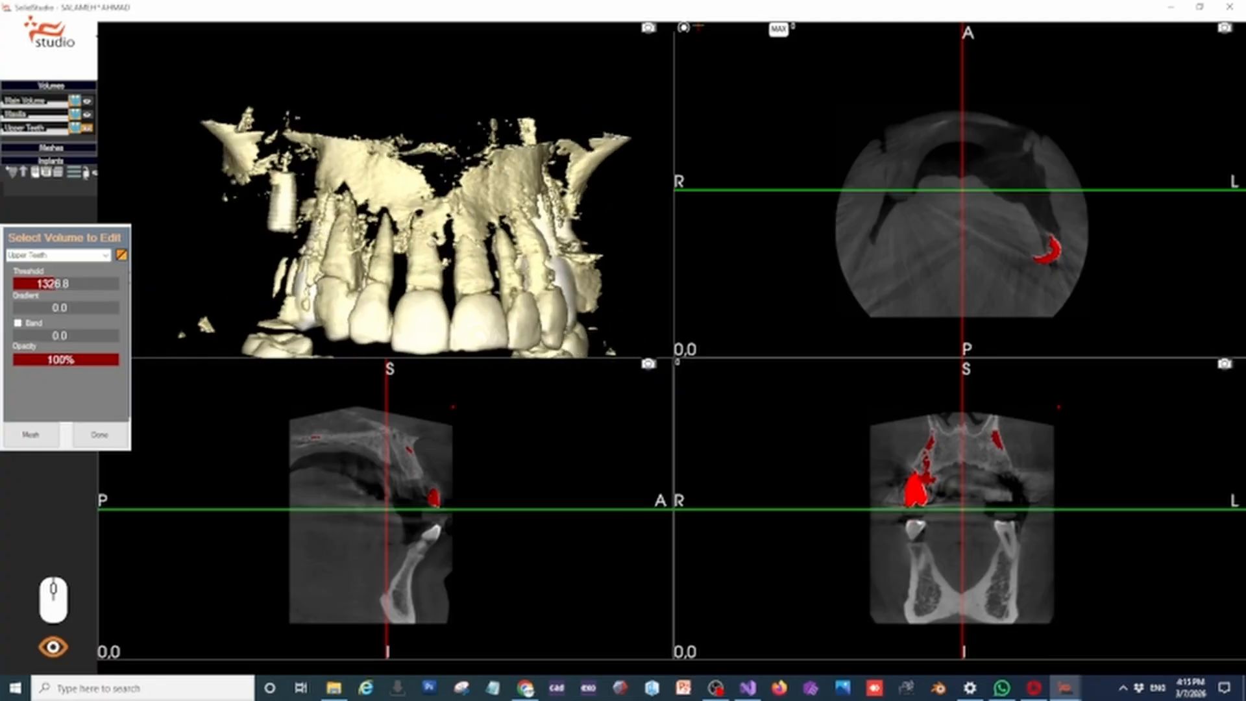
{"action": "left_click_drag", "start_coordinate": [362, 180], "coordinate": [508, 201]}
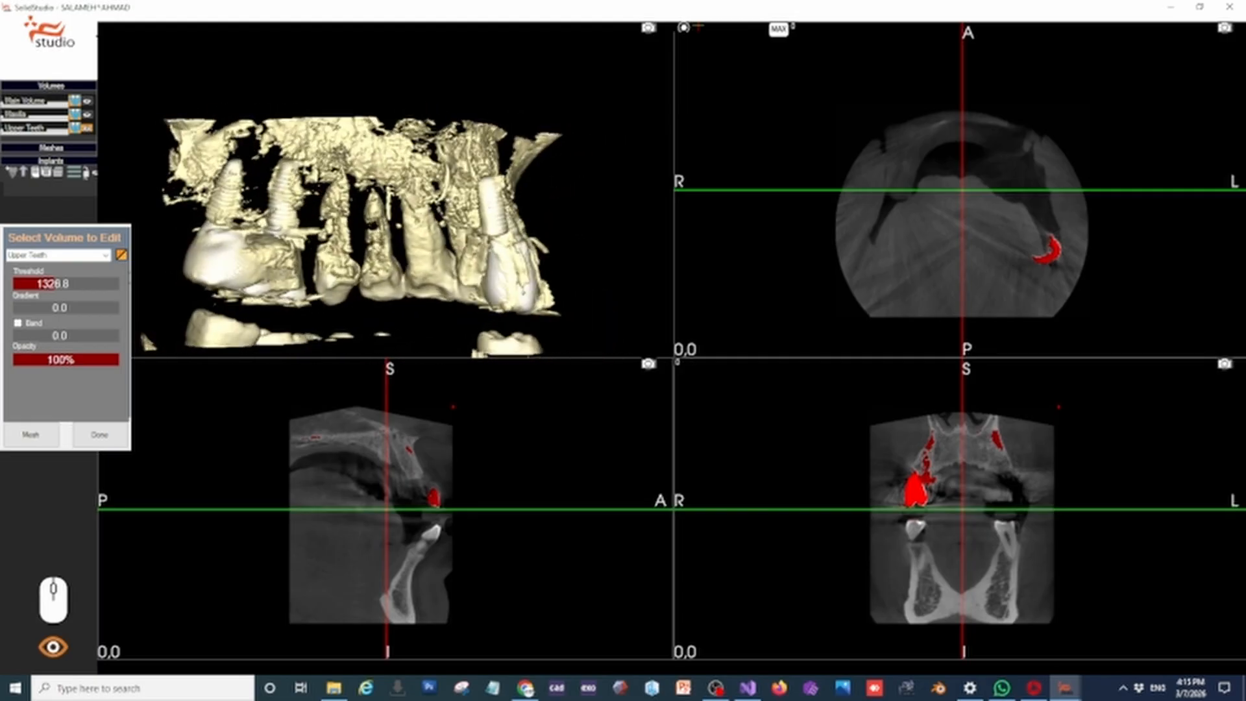
Lower the Upper Teeth volume's threshold to about 1106 so the teeth and surrounding bone show more completely
{"action": "left_click_drag", "start_coordinate": [404, 324], "coordinate": [397, 287]}
{"action": "scroll", "coordinate": [398, 286], "scroll_direction": "up", "scroll_amount": 2}
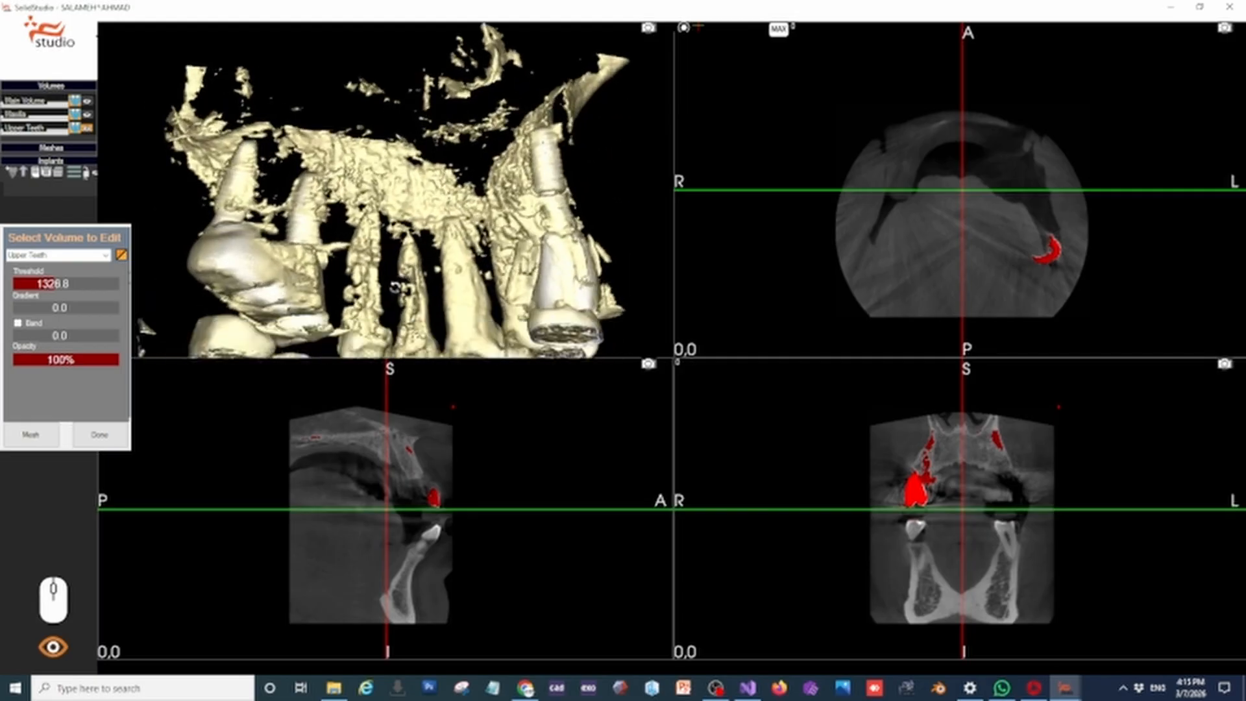
{"action": "middle_click_drag", "start_coordinate": [398, 286], "coordinate": [488, 193]}
{"action": "left_click_drag", "start_coordinate": [462, 231], "coordinate": [469, 231]}
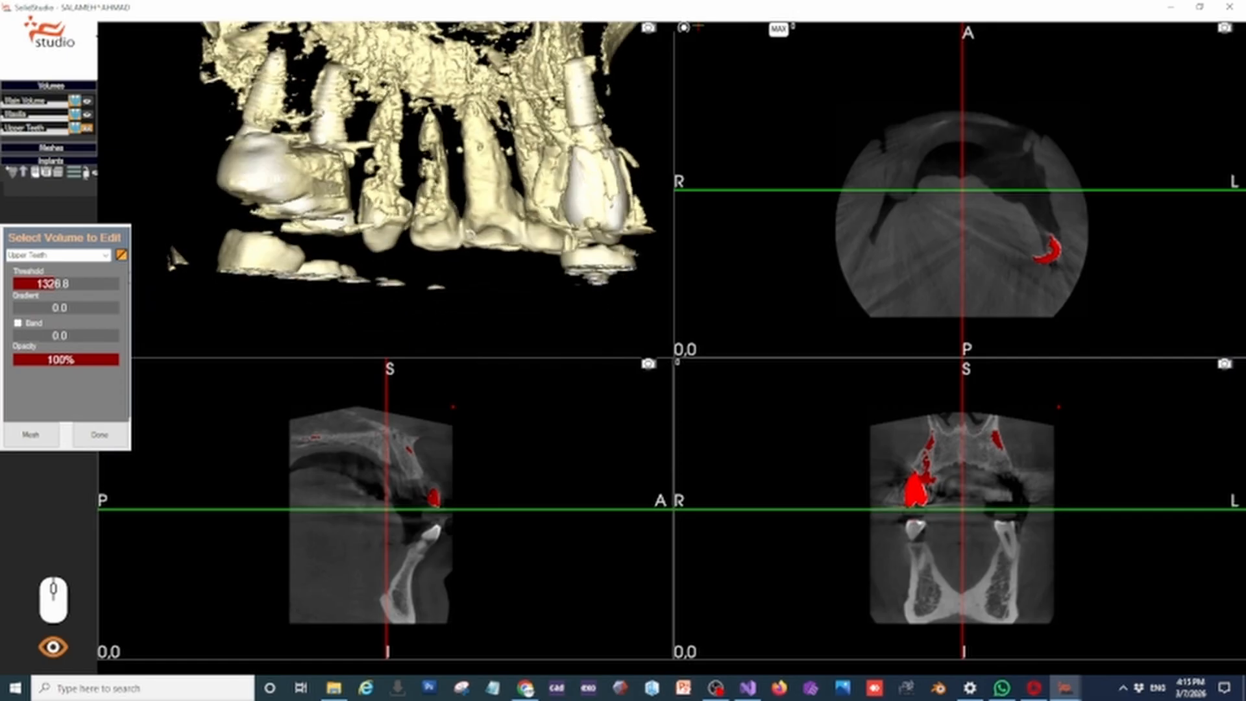
{"action": "left_click", "coordinate": [52, 285]}
{"action": "left_click_drag", "start_coordinate": [212, 284], "coordinate": [219, 315]}
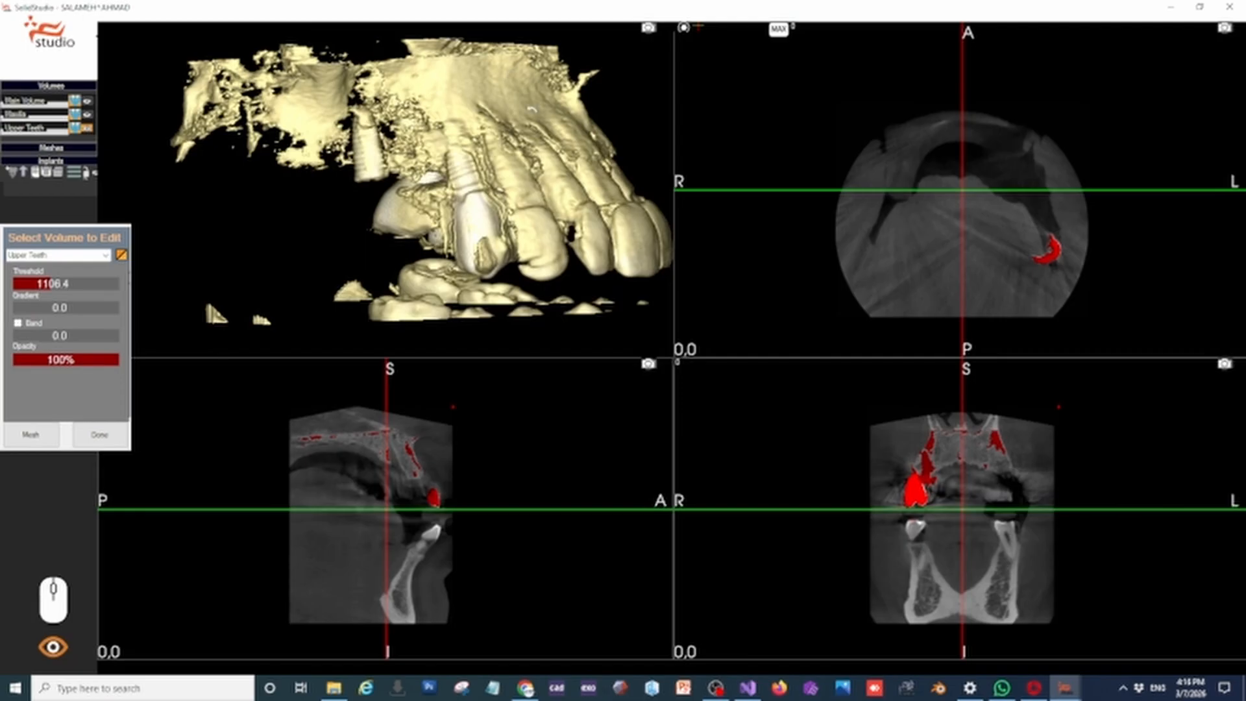
Switch the Upper Teeth volume to sculpting, outline the bone behind the isolated rear implant with a Set polygon and cut it away
{"action": "left_click_drag", "start_coordinate": [532, 111], "coordinate": [525, 60]}
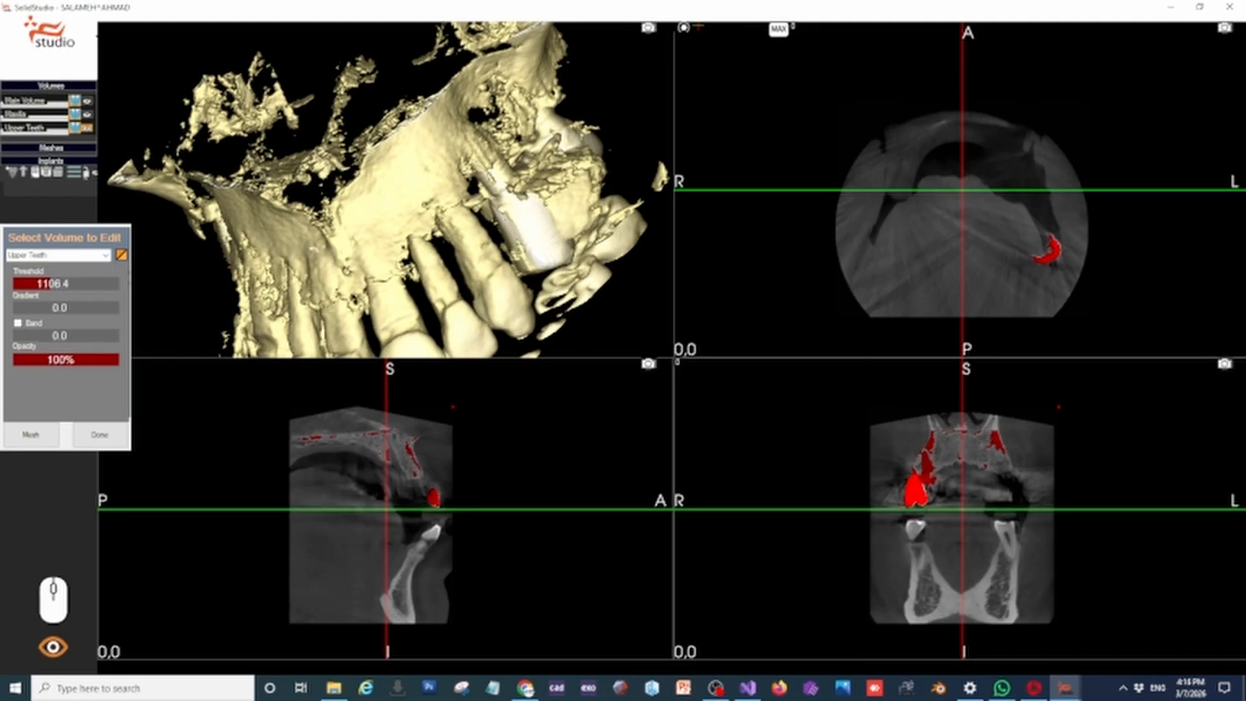
{"action": "left_click_drag", "start_coordinate": [312, 195], "coordinate": [525, 201]}
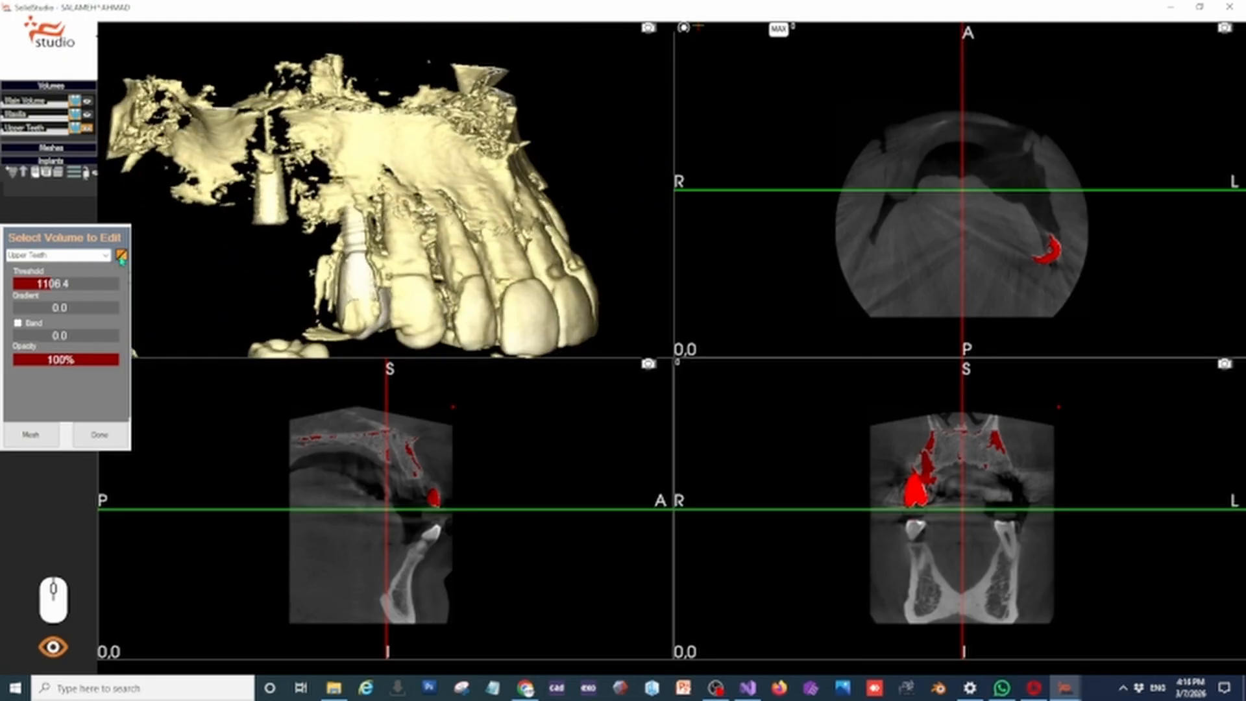
{"action": "left_click", "coordinate": [121, 255]}
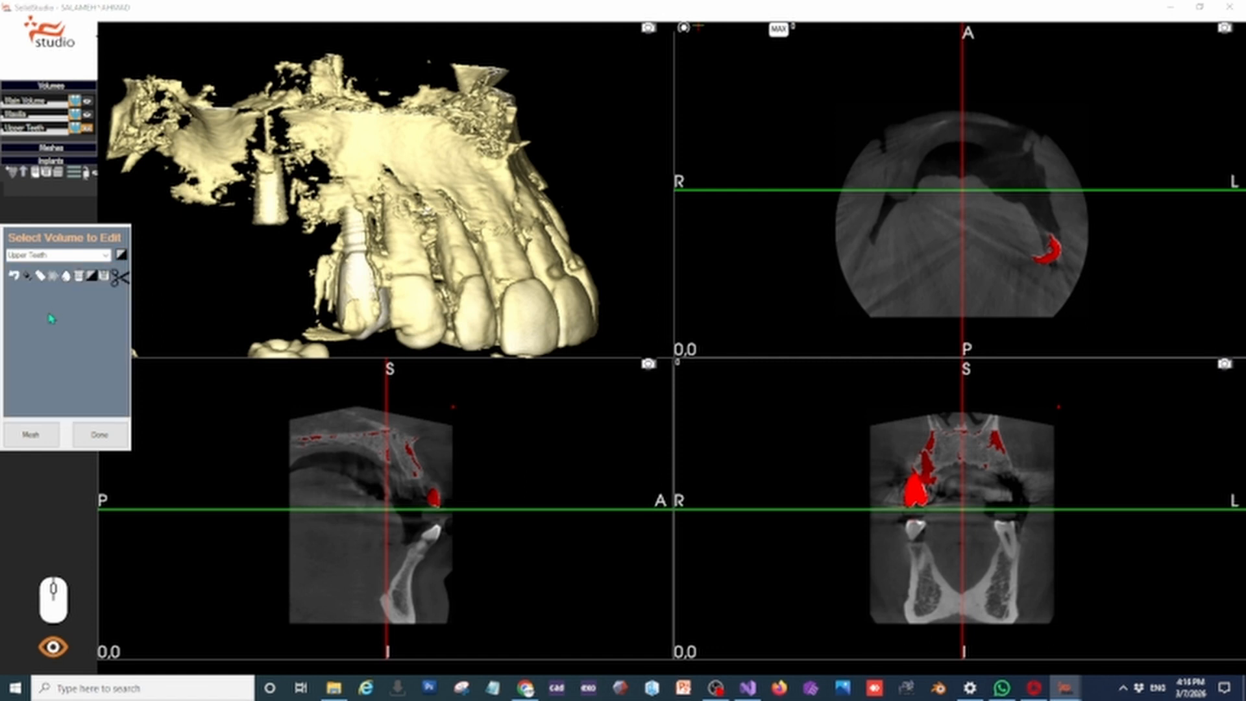
{"action": "left_click", "coordinate": [29, 278]}
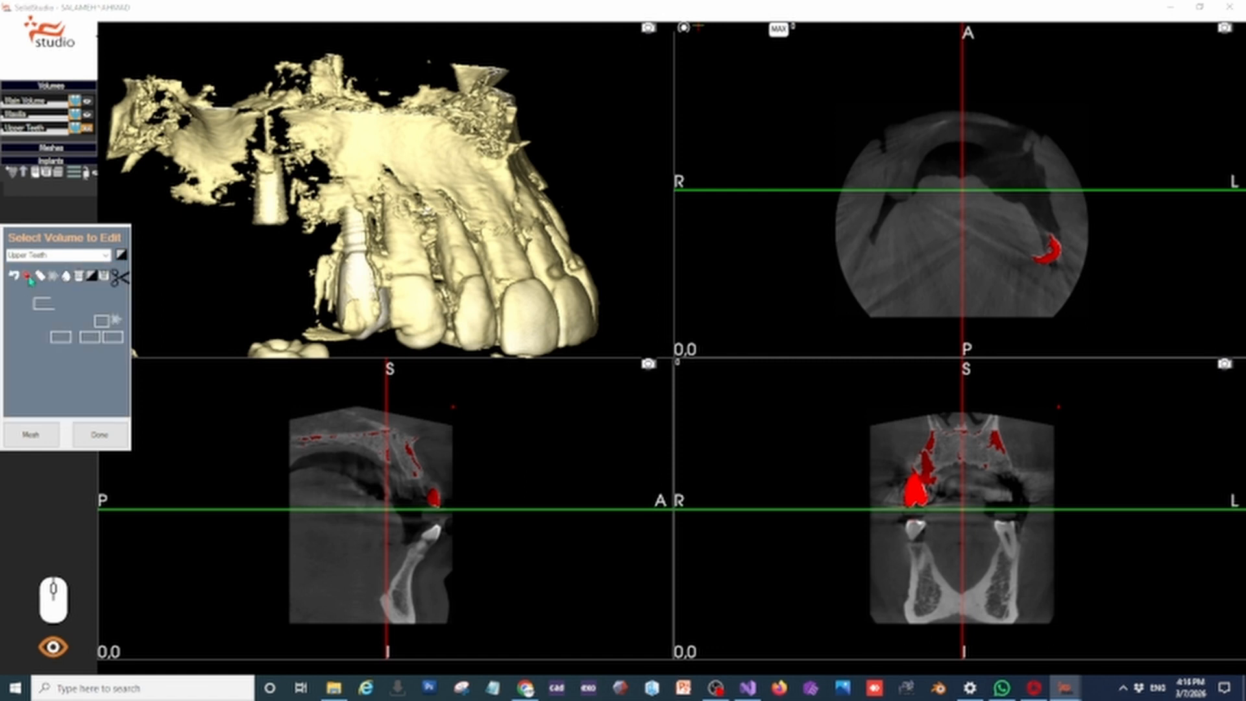
{"action": "left_click_drag", "start_coordinate": [245, 234], "coordinate": [318, 257]}
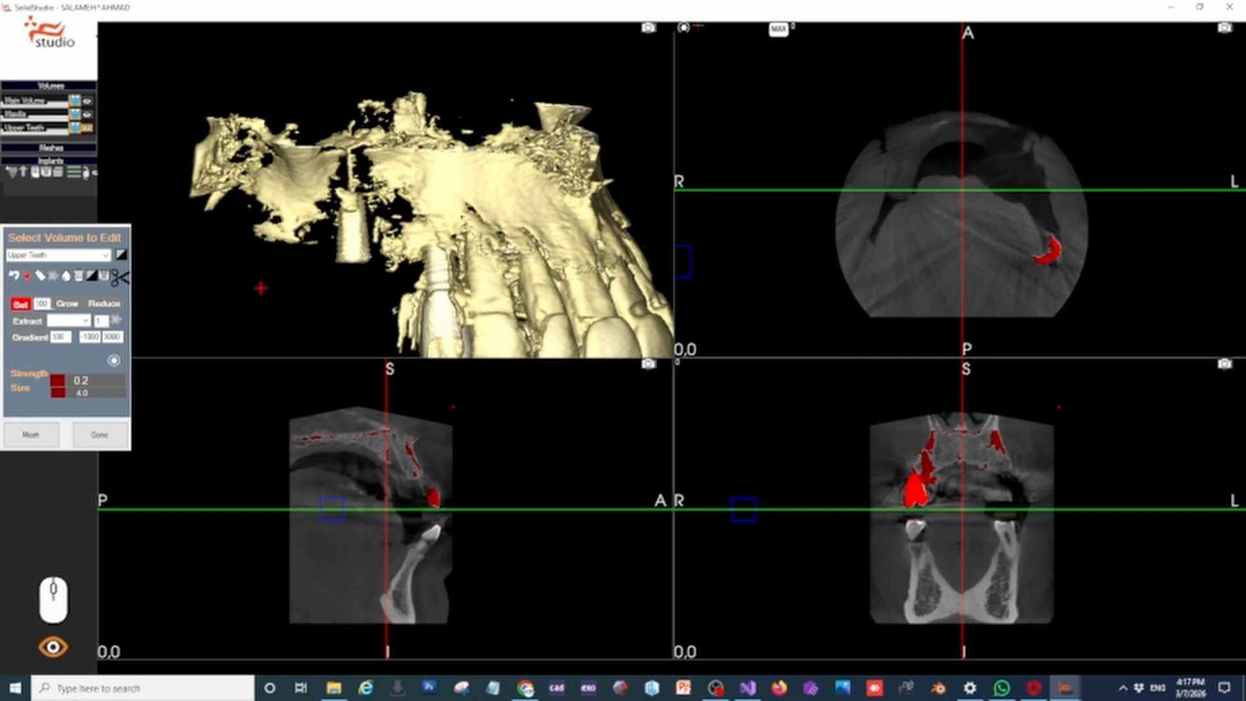
{"action": "left_click_drag", "start_coordinate": [153, 94], "coordinate": [300, 62]}
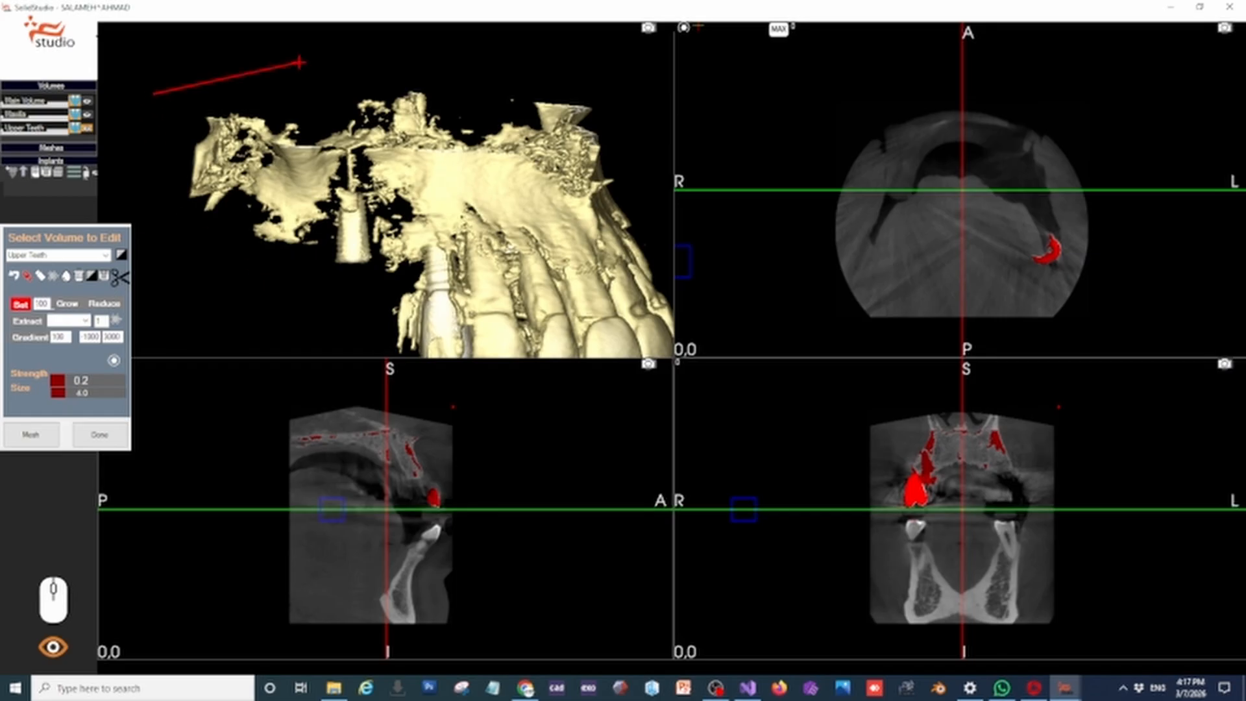
{"action": "left_click", "coordinate": [300, 63]}
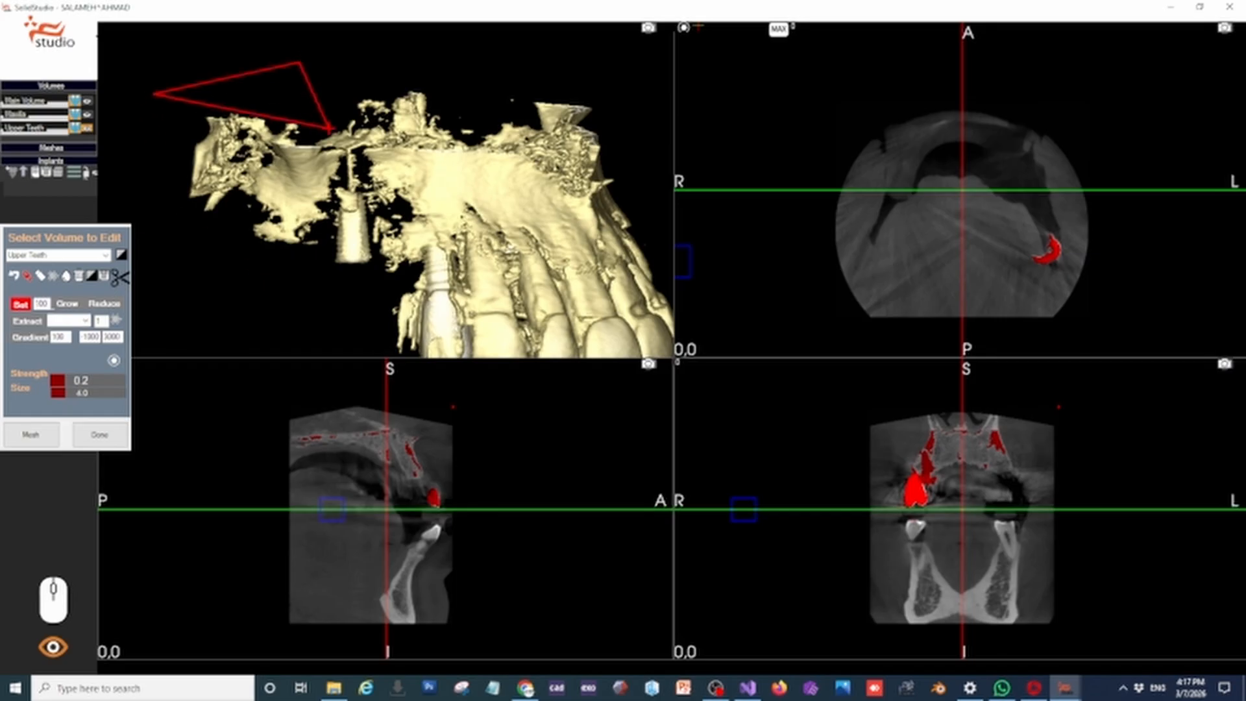
{"action": "left_click", "coordinate": [330, 133]}
{"action": "left_click", "coordinate": [330, 243]}
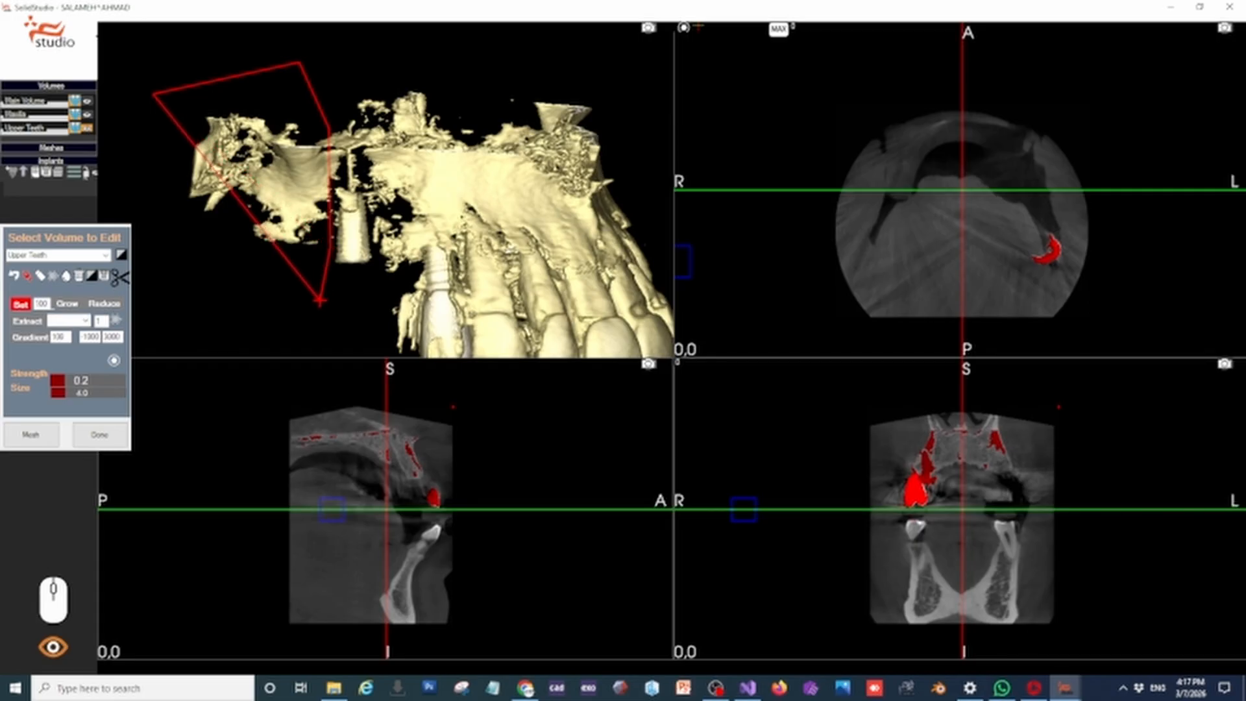
{"action": "left_click", "coordinate": [301, 300]}
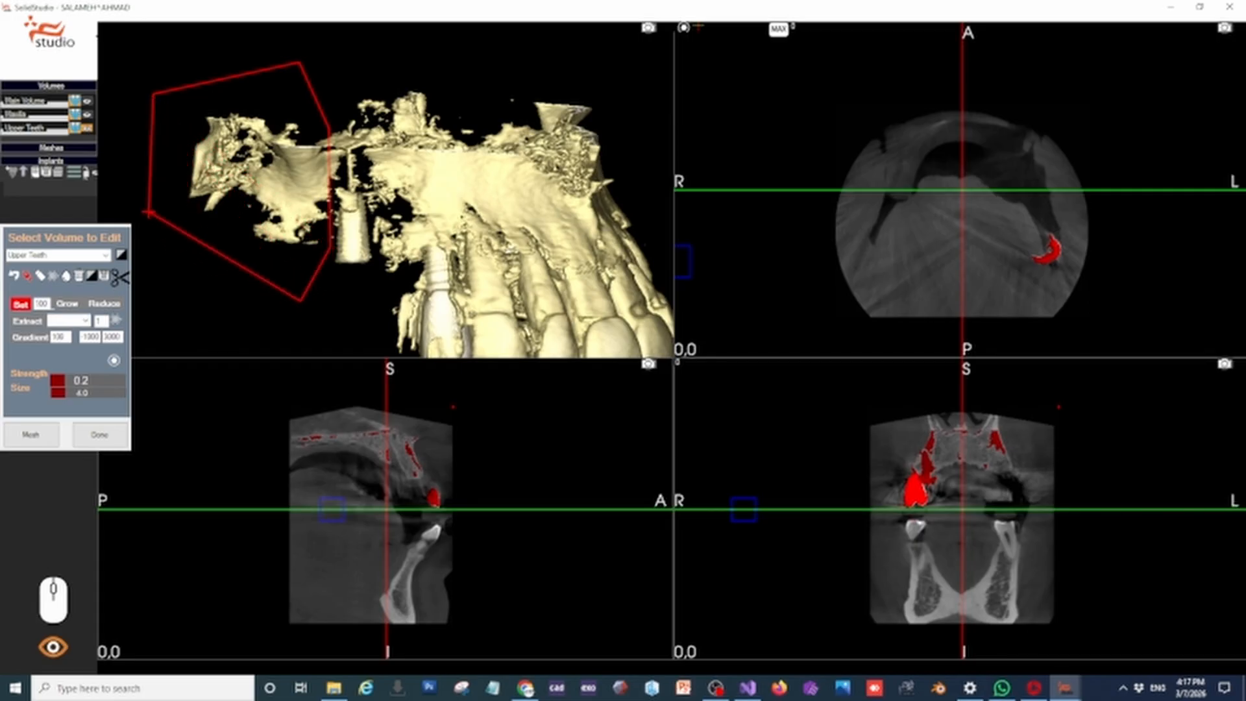
{"action": "left_click", "coordinate": [148, 210]}
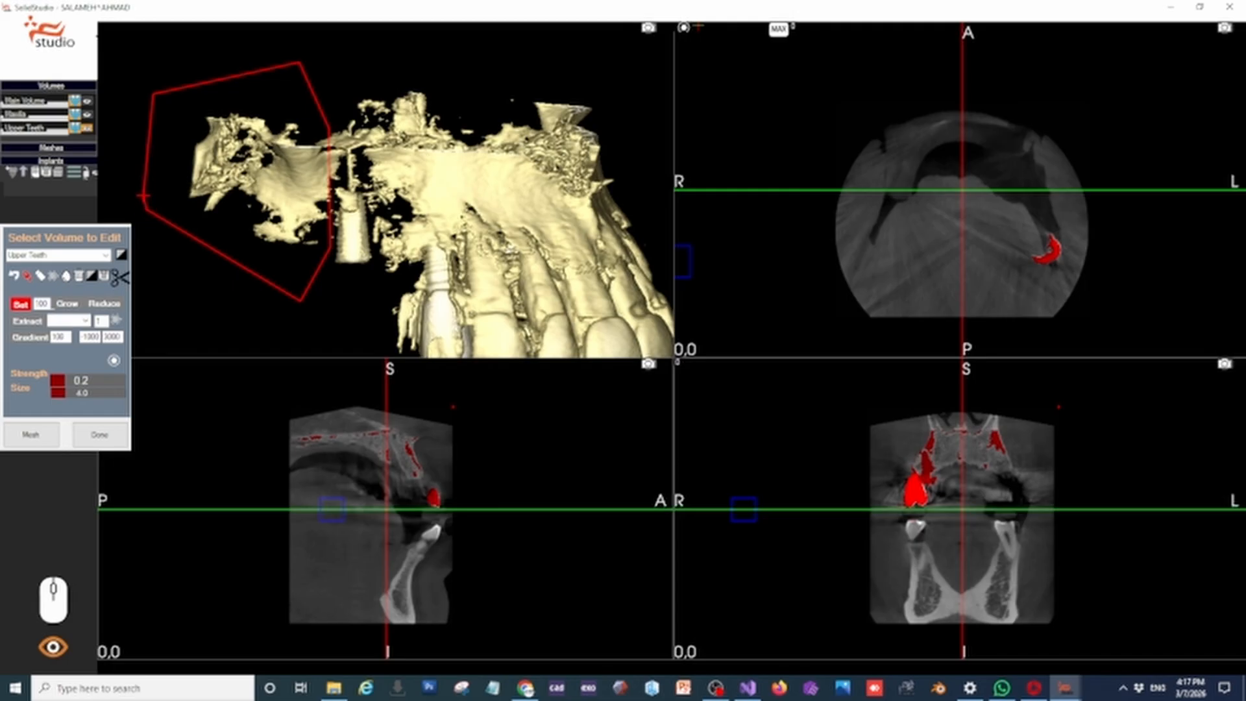
{"action": "double_click", "coordinate": [143, 195]}
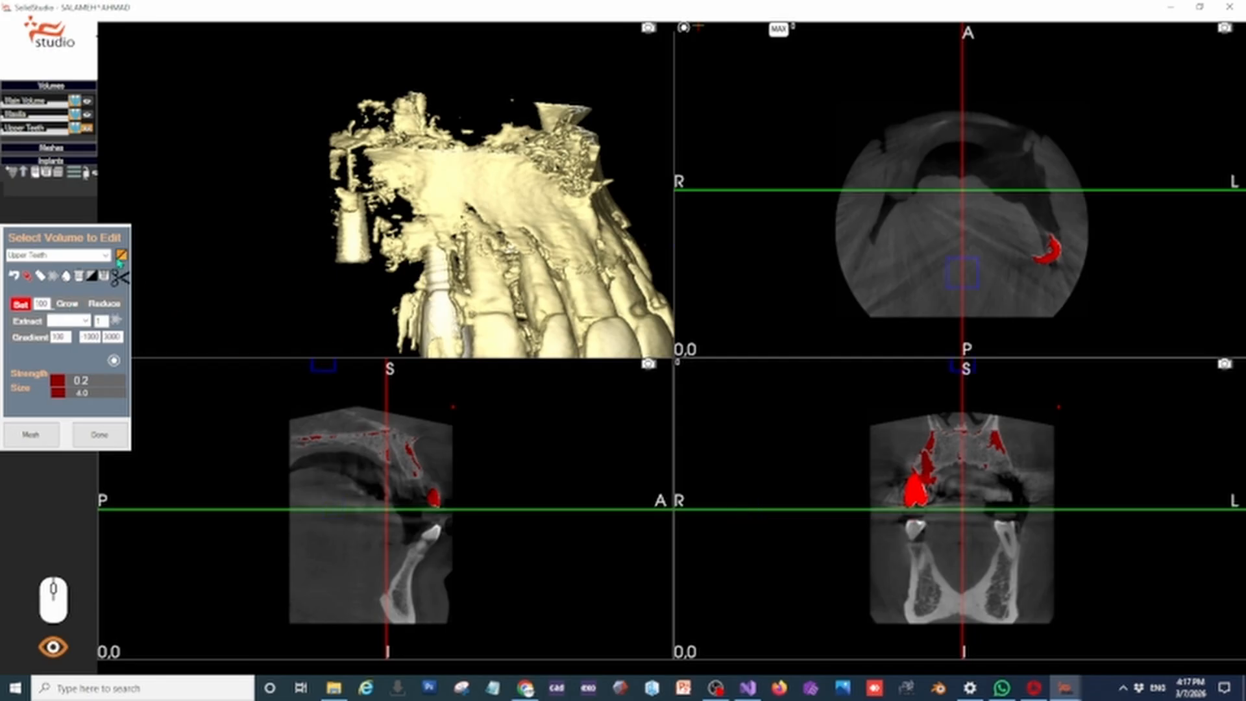
Temporarily lower the Upper Teeth threshold to about 41 to inspect the cut-out region, and restore it to about 1106
{"action": "left_click", "coordinate": [120, 258]}
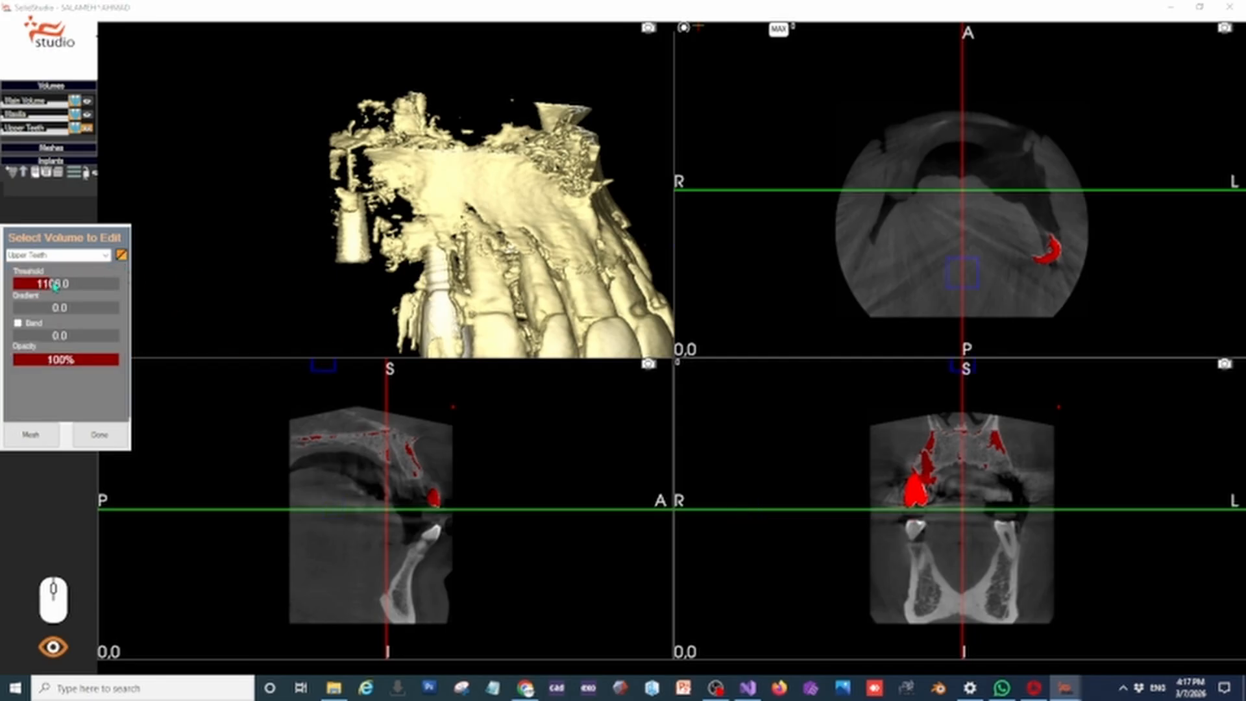
{"action": "left_click_drag", "start_coordinate": [50, 287], "coordinate": [35, 292]}
{"action": "left_click_drag", "start_coordinate": [201, 200], "coordinate": [480, 160]}
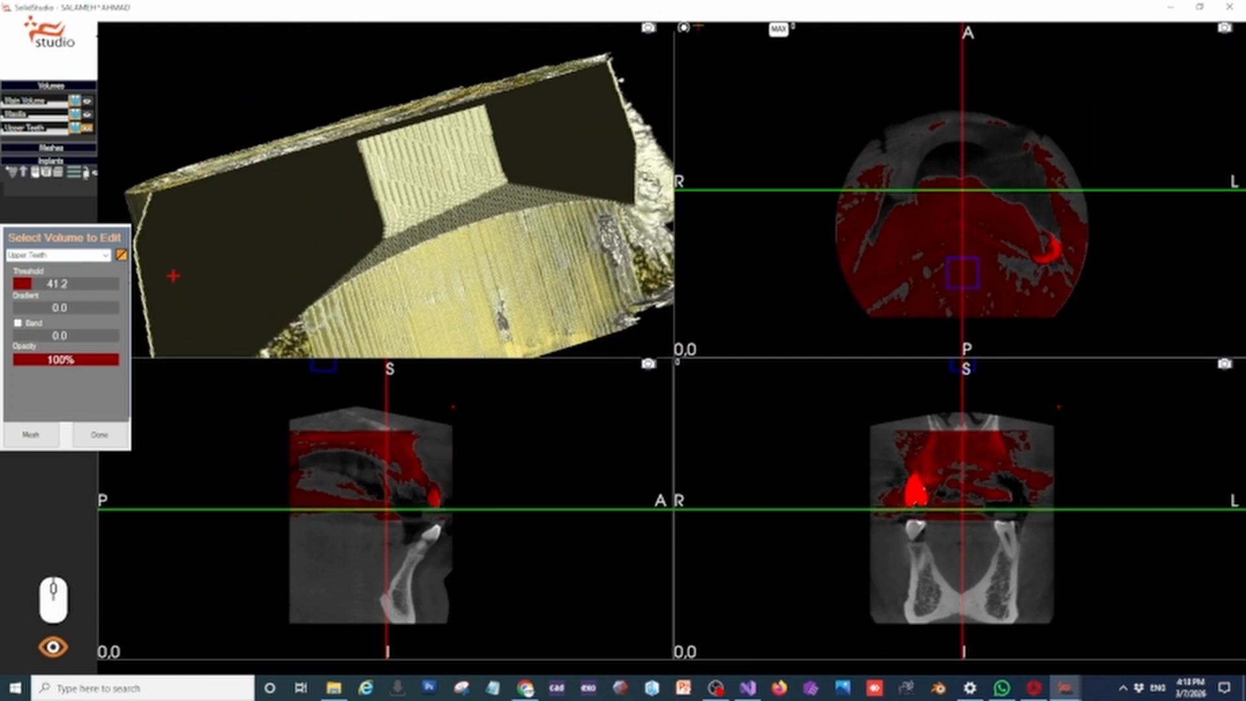
{"action": "left_click_drag", "start_coordinate": [550, 176], "coordinate": [461, 190]}
{"action": "left_click_drag", "start_coordinate": [31, 289], "coordinate": [54, 291]}
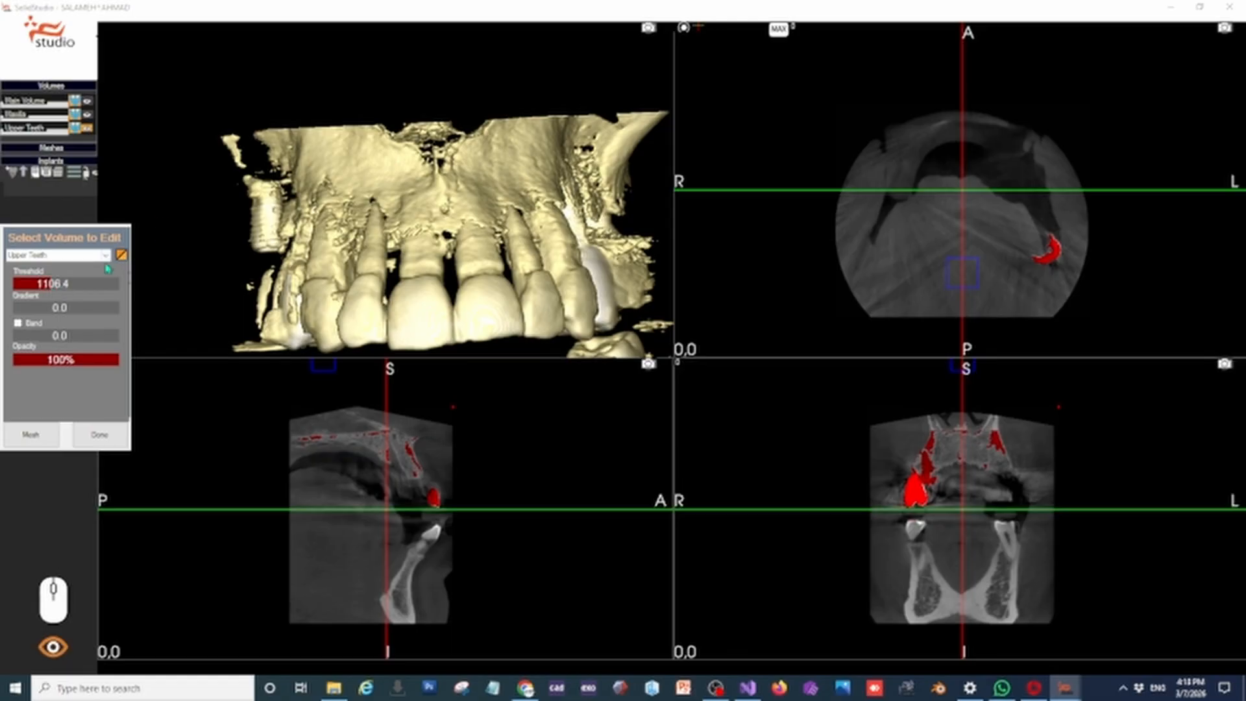
Return to sculpting and cut away the bone projecting behind and above the last molar on the opposite side with a polygon
{"action": "left_click", "coordinate": [121, 256]}
{"action": "left_click_drag", "start_coordinate": [218, 250], "coordinate": [313, 167]}
{"action": "left_click_drag", "start_coordinate": [396, 201], "coordinate": [366, 186]}
{"action": "left_click_drag", "start_coordinate": [598, 167], "coordinate": [275, 184]}
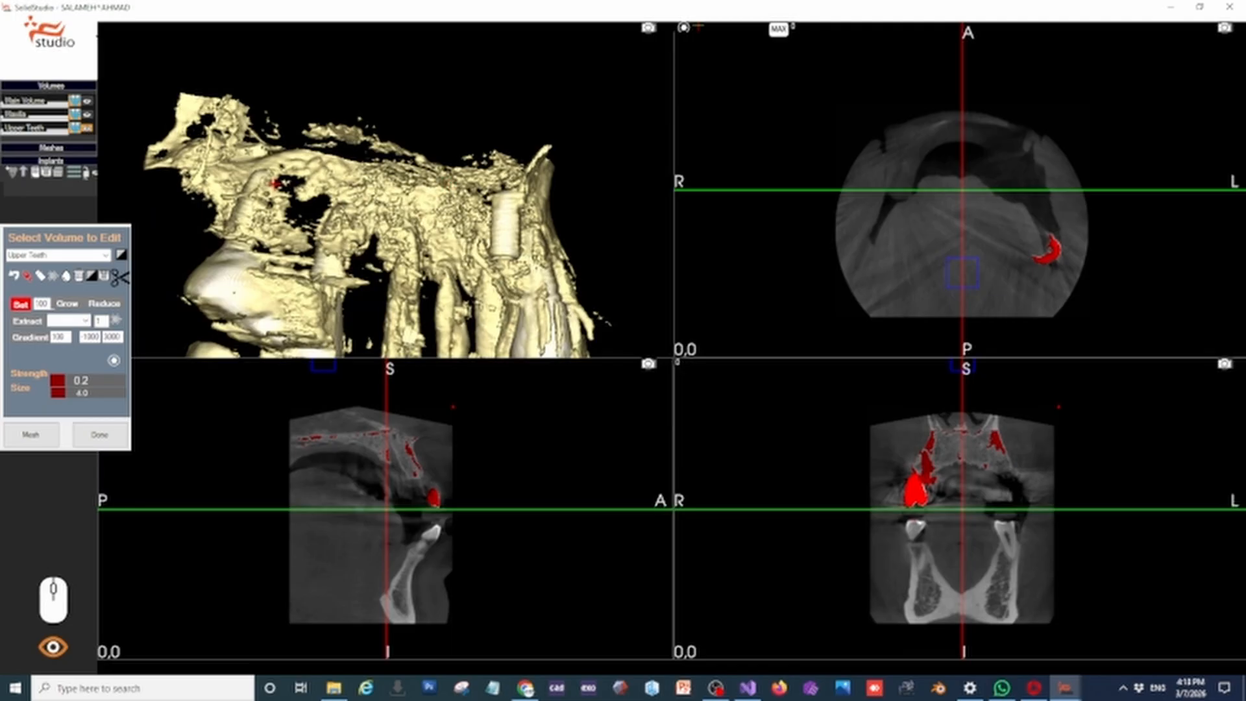
{"action": "left_click", "coordinate": [154, 83]}
{"action": "left_click", "coordinate": [128, 172]}
{"action": "left_click", "coordinate": [209, 230]}
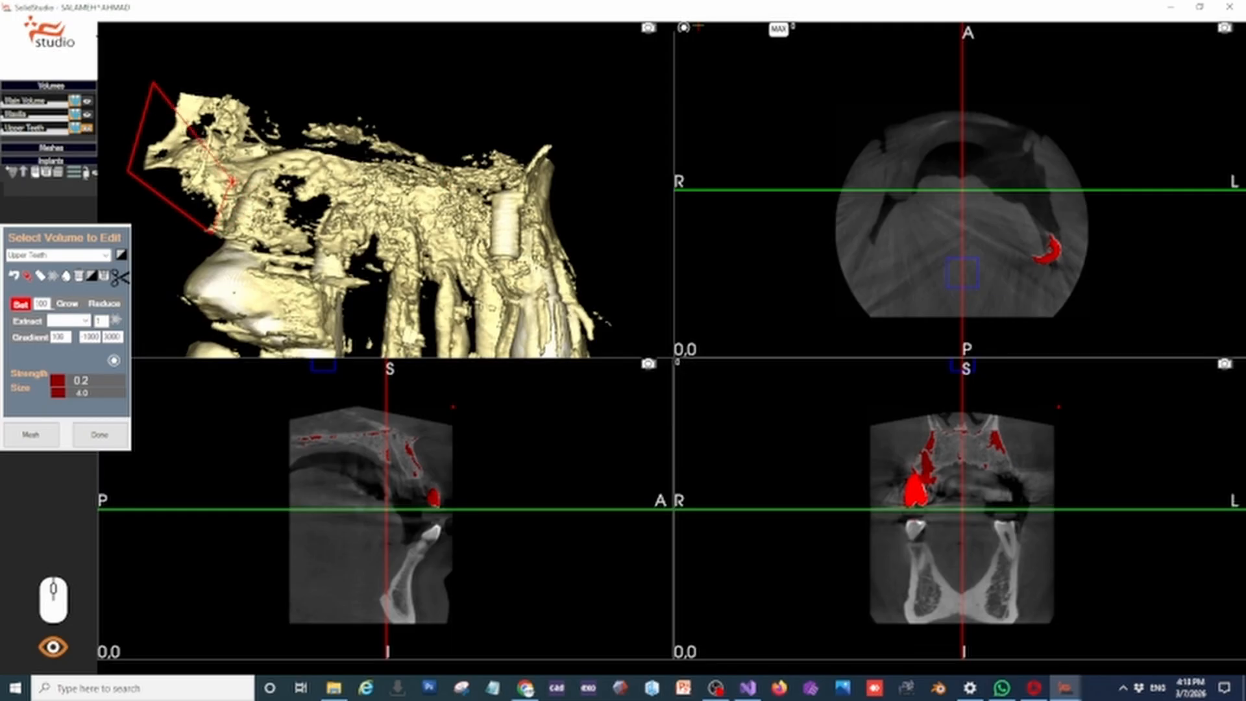
{"action": "left_click", "coordinate": [290, 124]}
{"action": "right_click", "coordinate": [245, 74]}
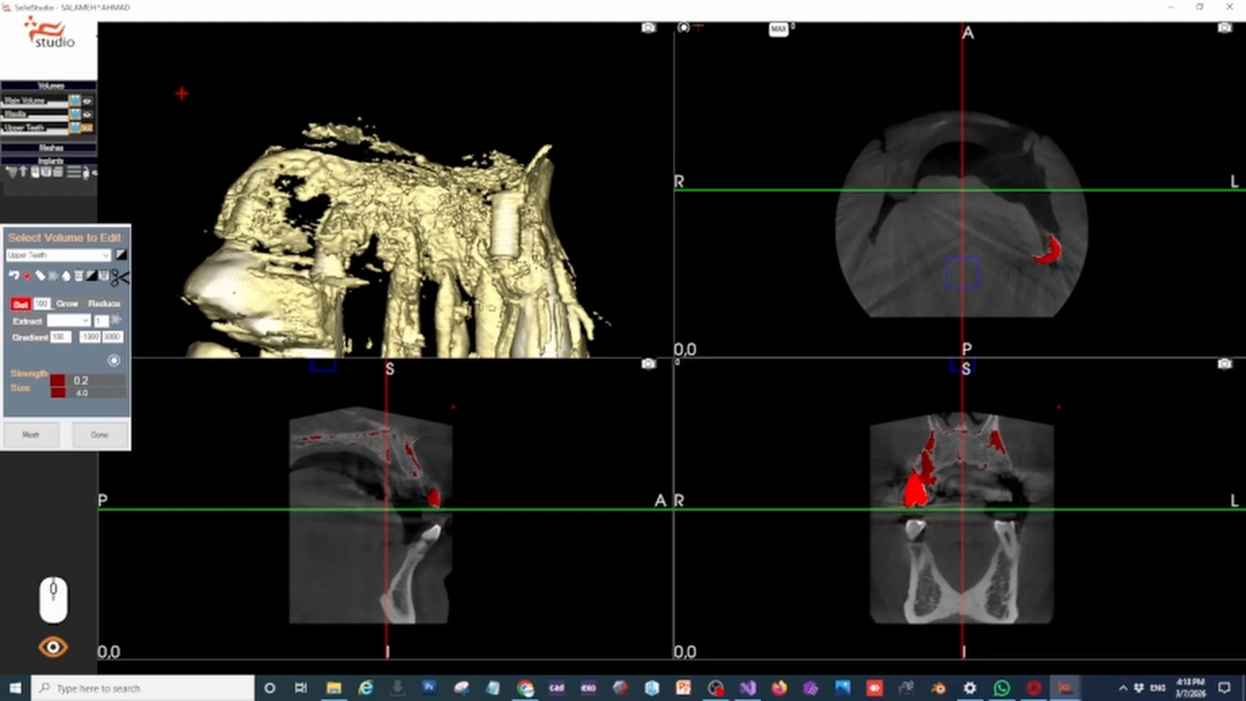
Outline the excess bone above the front teeth's roots with a polygon and cut it away
{"action": "middle_click_drag", "start_coordinate": [183, 93], "coordinate": [459, 89]}
{"action": "left_click", "coordinate": [222, 119]}
{"action": "left_click", "coordinate": [228, 154]}
{"action": "left_click", "coordinate": [363, 189]}
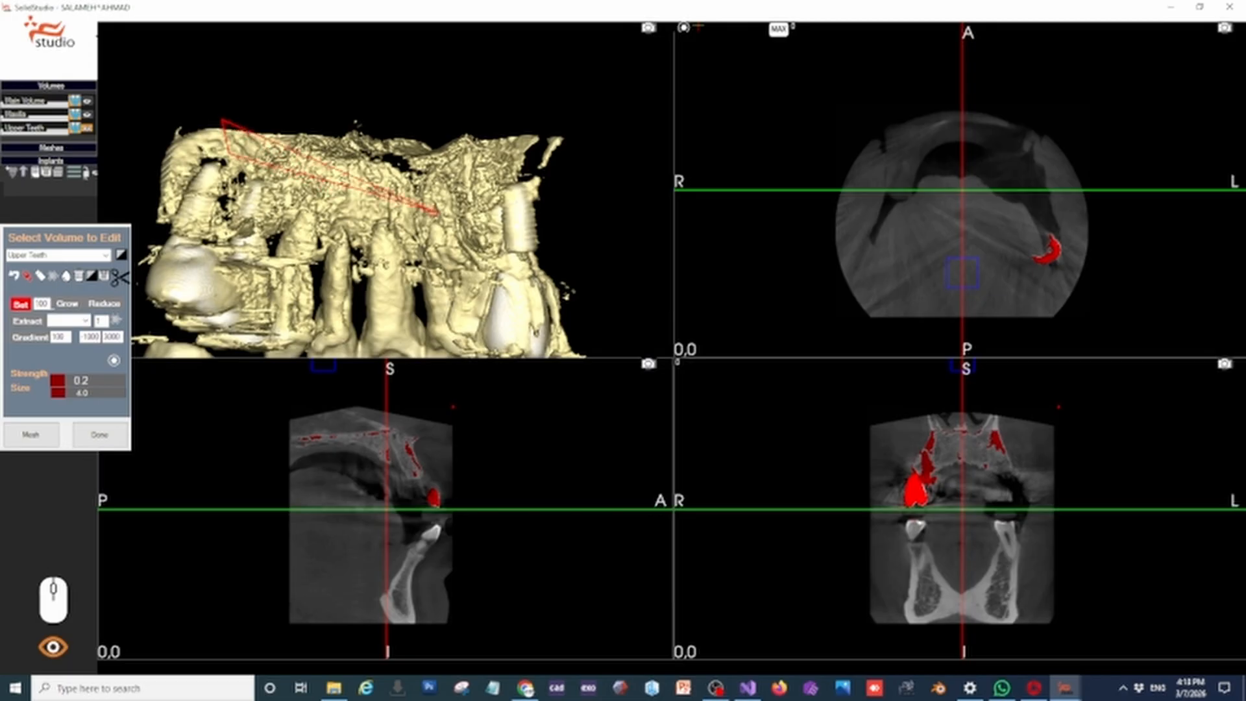
{"action": "left_click", "coordinate": [445, 186]}
{"action": "right_click", "coordinate": [502, 104]}
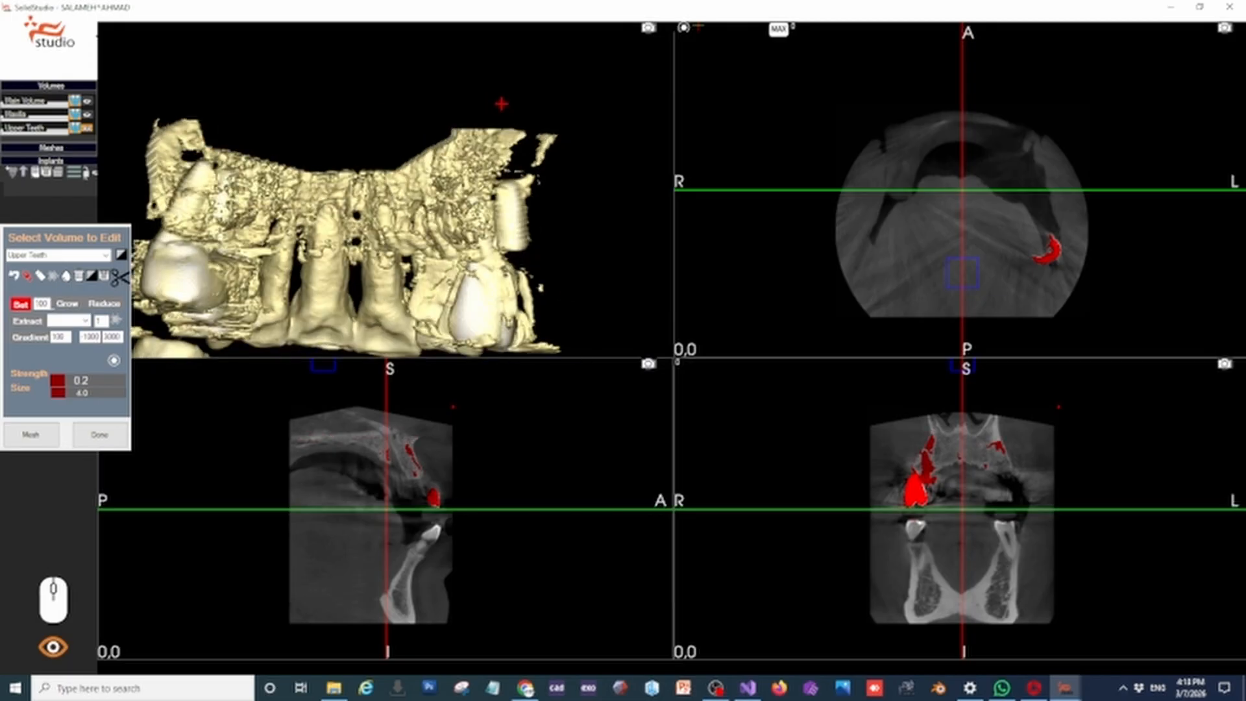
Outline the lower-teeth fragments beneath the upper teeth with a polygon and cut them away
{"action": "middle_click_drag", "start_coordinate": [501, 104], "coordinate": [551, 260]}
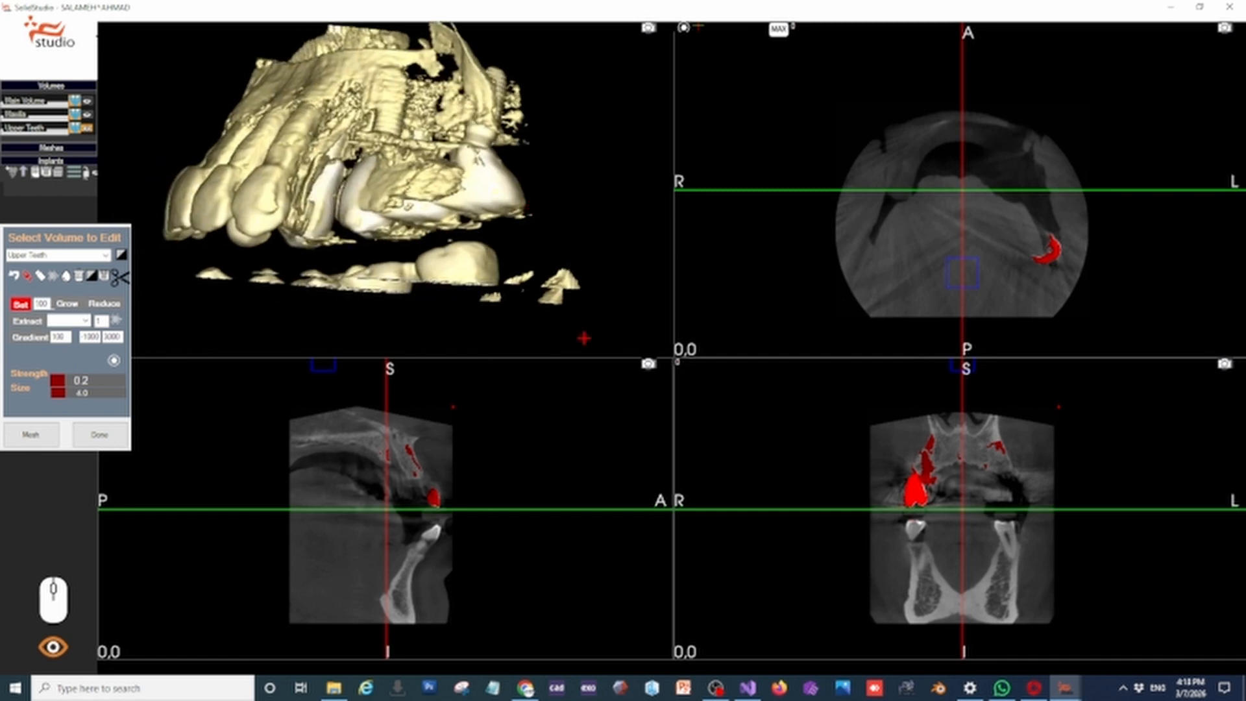
{"action": "left_click", "coordinate": [584, 337]}
{"action": "left_click", "coordinate": [603, 263]}
{"action": "left_click", "coordinate": [552, 237]}
{"action": "left_click", "coordinate": [450, 240]}
{"action": "left_click", "coordinate": [292, 259]}
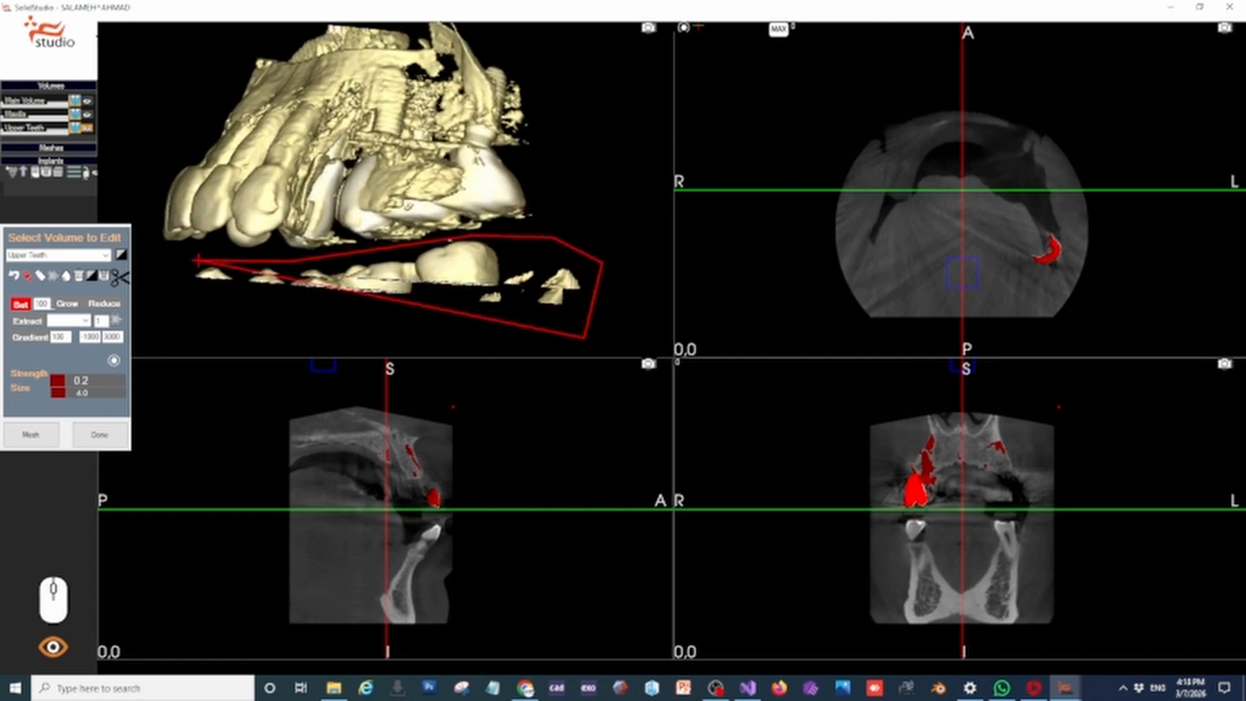
{"action": "left_click", "coordinate": [194, 258]}
{"action": "left_click", "coordinate": [170, 276]}
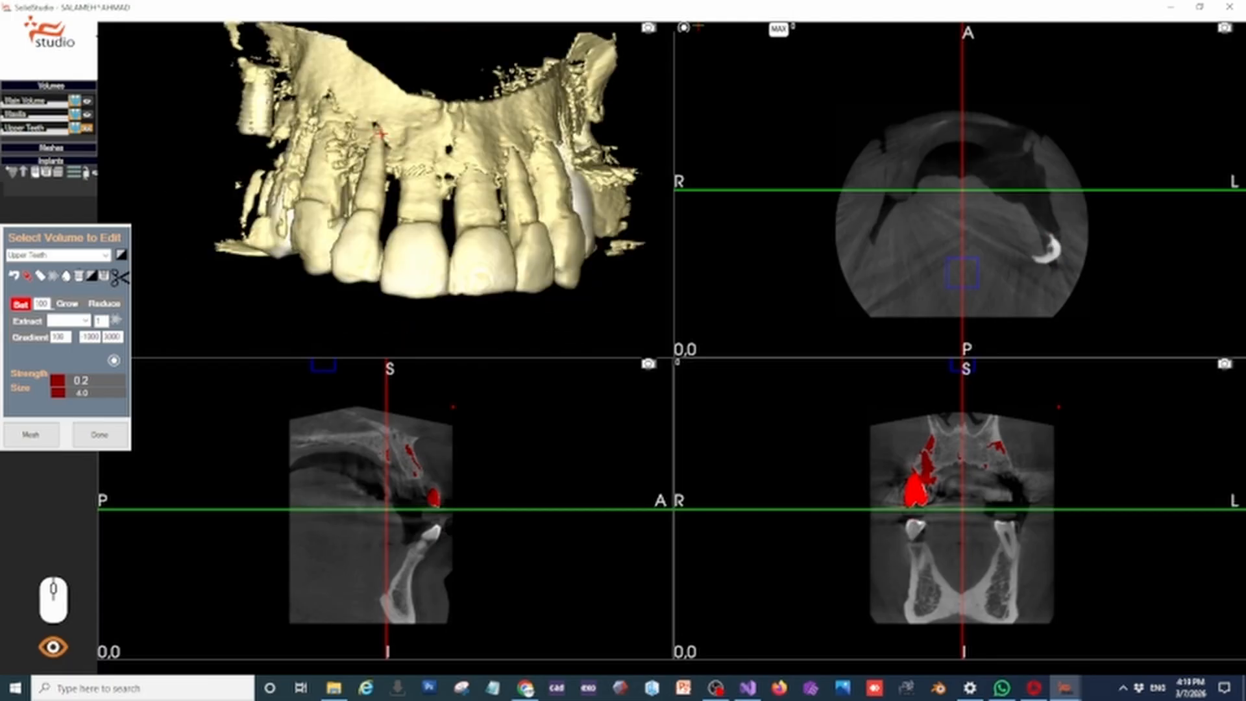
Switch to the Reduce brush and erase the scattered bone fragments around the isolated rear implant
{"action": "mouse_move", "coordinate": [508, 170]}
{"action": "middle_mouse_down"}
{"action": "mouse_move", "coordinate": [448, 163]}
{"action": "mouse_move", "coordinate": [504, 168]}
{"action": "middle_mouse_up"}
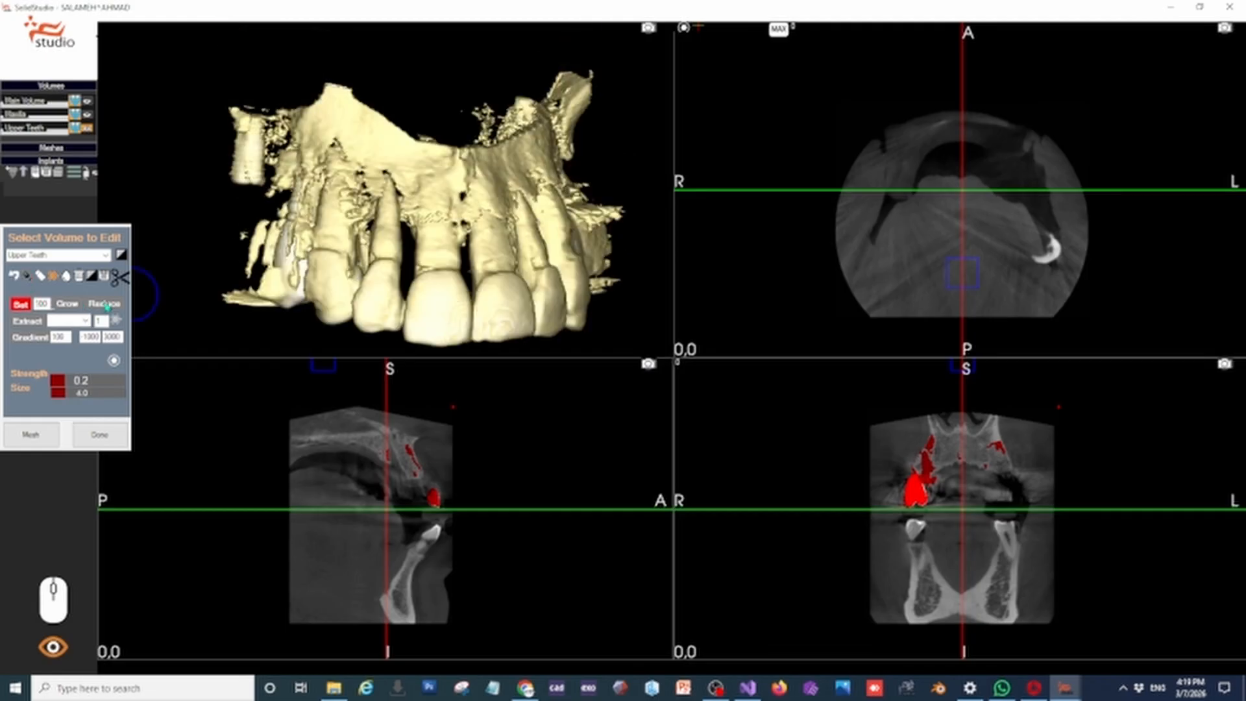
{"action": "left_click", "coordinate": [104, 303]}
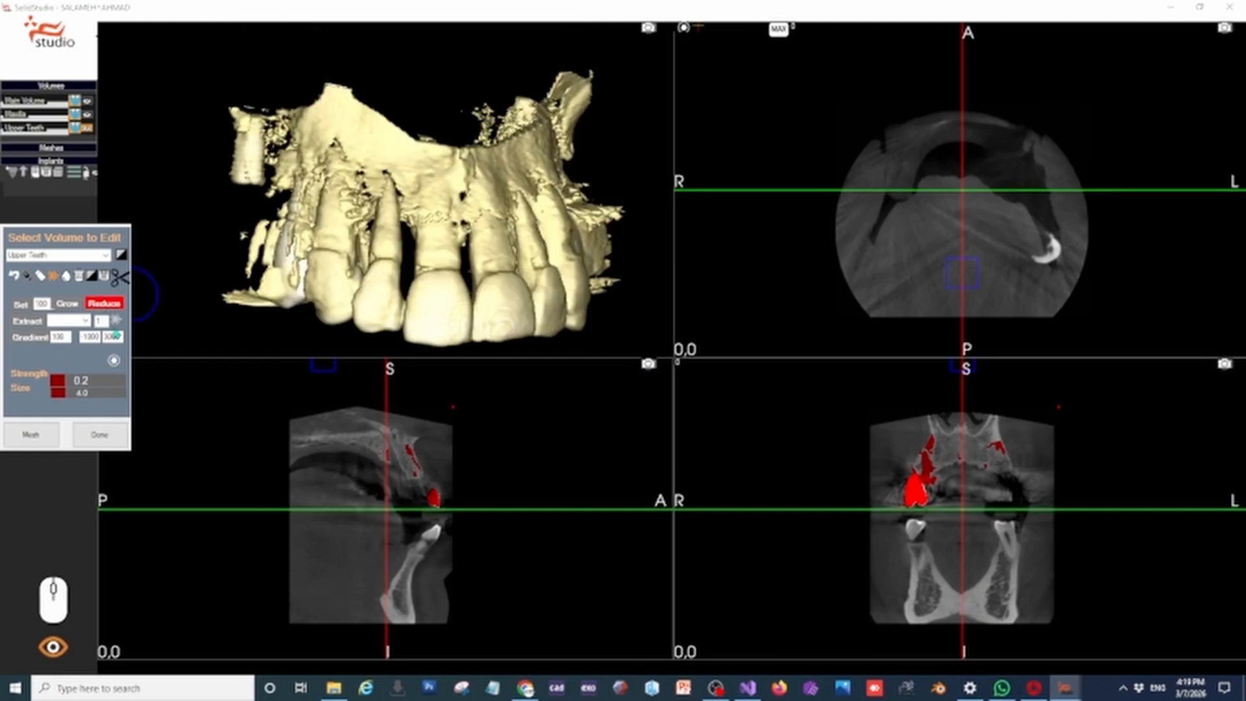
{"action": "mouse_move", "coordinate": [181, 264]}
{"action": "middle_mouse_down"}
{"action": "mouse_move", "coordinate": [195, 195]}
{"action": "mouse_move", "coordinate": [179, 210]}
{"action": "mouse_move", "coordinate": [173, 201]}
{"action": "middle_mouse_up"}
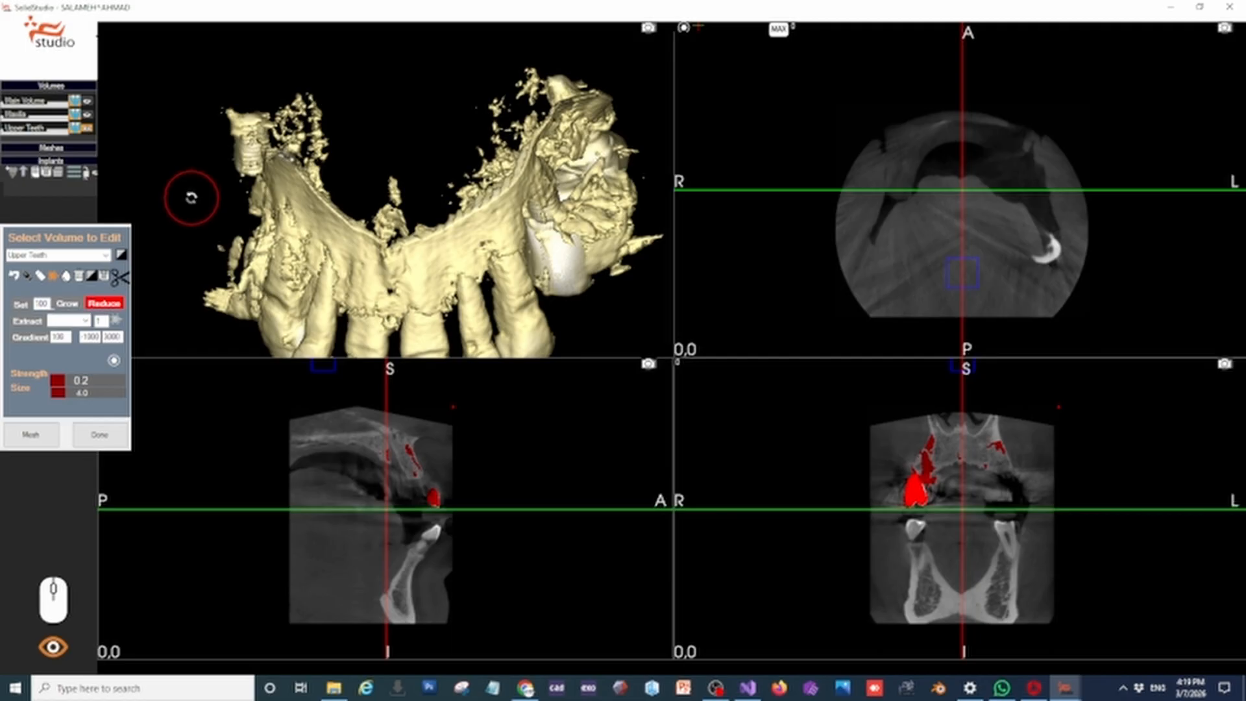
{"action": "middle_click_drag", "start_coordinate": [186, 192], "coordinate": [181, 212]}
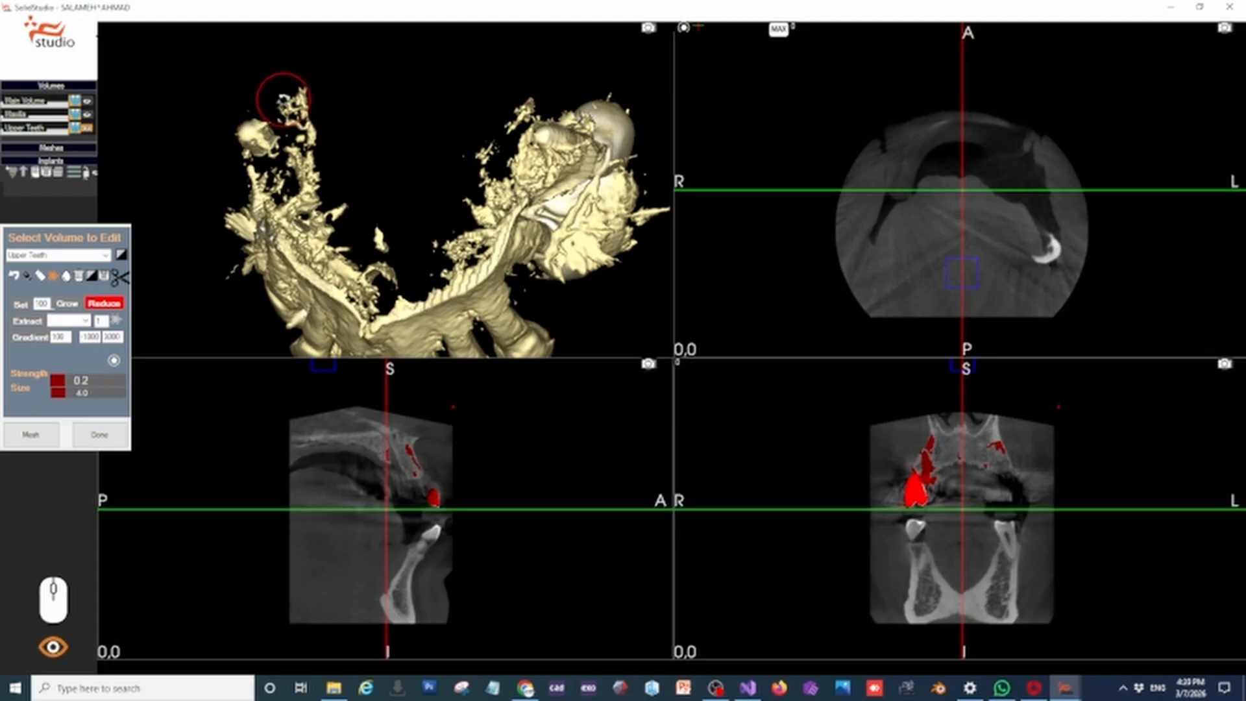
{"action": "mouse_move", "coordinate": [283, 99]}
{"action": "left_mouse_down"}
{"action": "mouse_move", "coordinate": [300, 104]}
{"action": "mouse_move", "coordinate": [309, 147]}
{"action": "mouse_move", "coordinate": [278, 104]}
{"action": "mouse_move", "coordinate": [260, 134]}
{"action": "mouse_move", "coordinate": [353, 125]}
{"action": "left_mouse_up"}
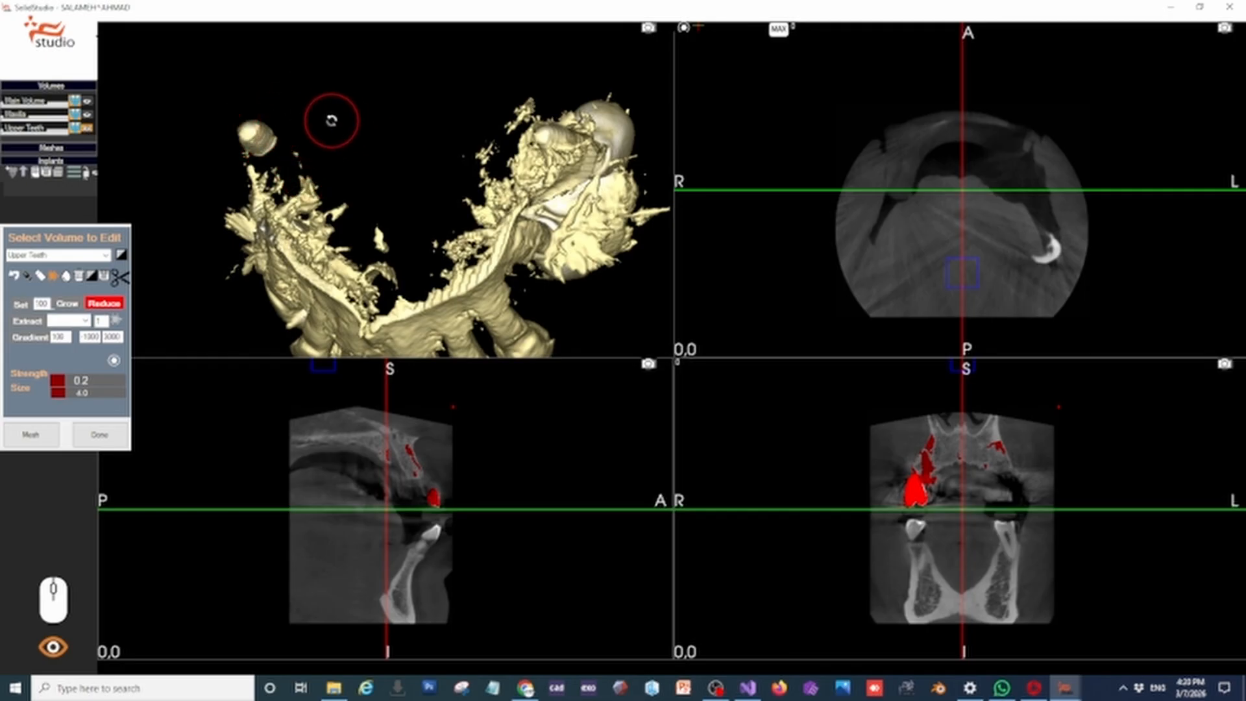
{"action": "middle_click_drag", "start_coordinate": [337, 118], "coordinate": [381, 92]}
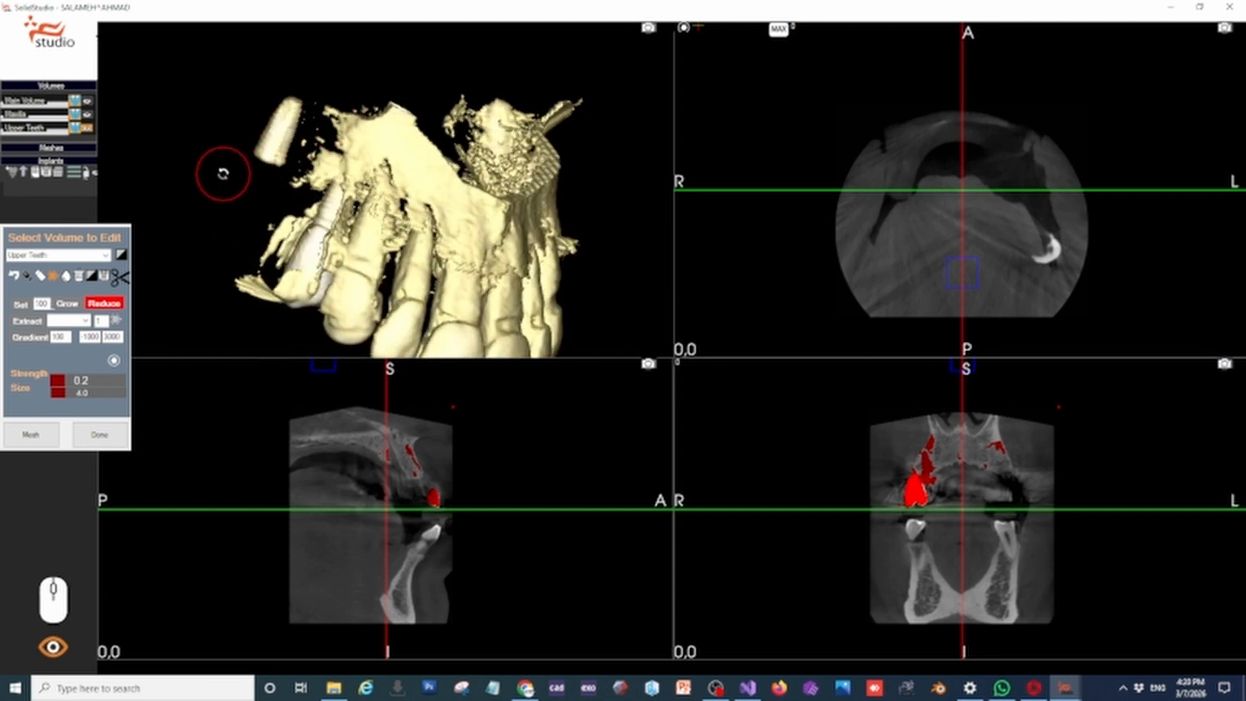
{"action": "middle_click_drag", "start_coordinate": [224, 174], "coordinate": [216, 174]}
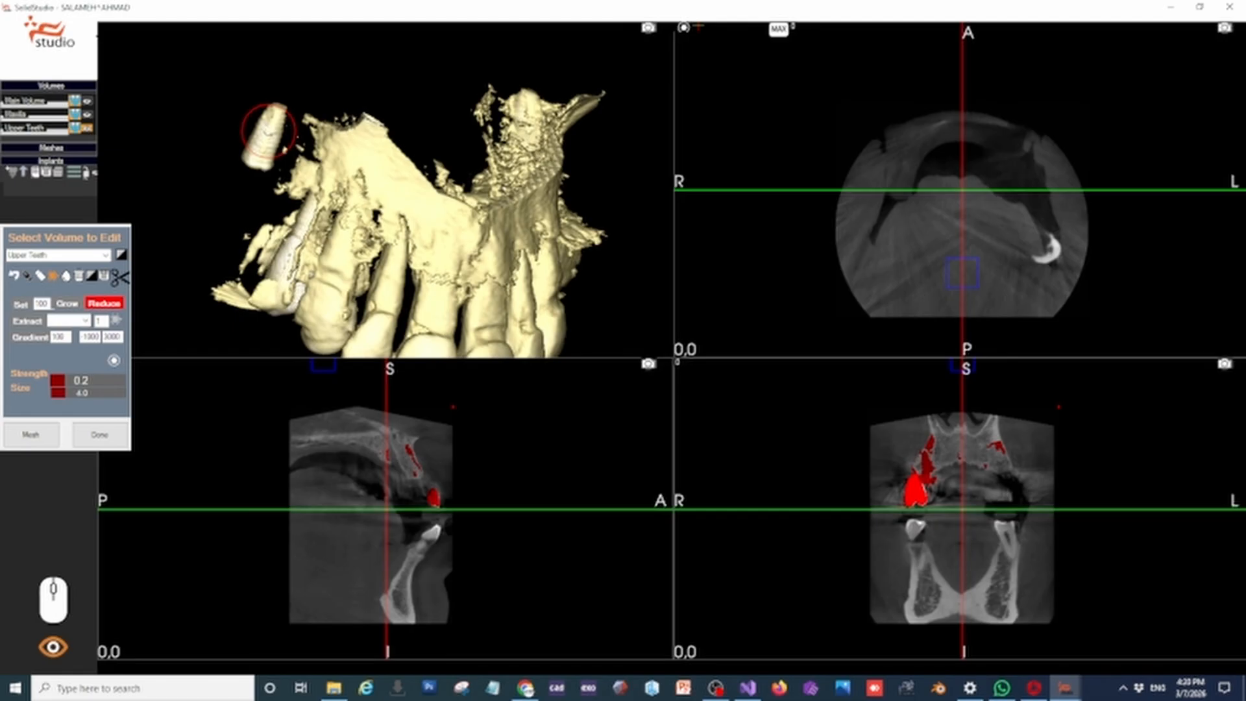
{"action": "mouse_move", "coordinate": [268, 129]}
{"action": "left_mouse_down"}
{"action": "mouse_move", "coordinate": [526, 105]}
{"action": "mouse_move", "coordinate": [555, 136]}
{"action": "mouse_move", "coordinate": [487, 198]}
{"action": "mouse_move", "coordinate": [418, 170]}
{"action": "mouse_move", "coordinate": [390, 176]}
{"action": "mouse_move", "coordinate": [417, 175]}
{"action": "mouse_move", "coordinate": [459, 212]}
{"action": "left_mouse_up"}
Erase the bone around and above the tooth roots along the arch with the Reduce brush
{"action": "mouse_move", "coordinate": [513, 166]}
{"action": "left_mouse_down"}
{"action": "mouse_move", "coordinate": [531, 182]}
{"action": "mouse_move", "coordinate": [516, 216]}
{"action": "left_mouse_up"}
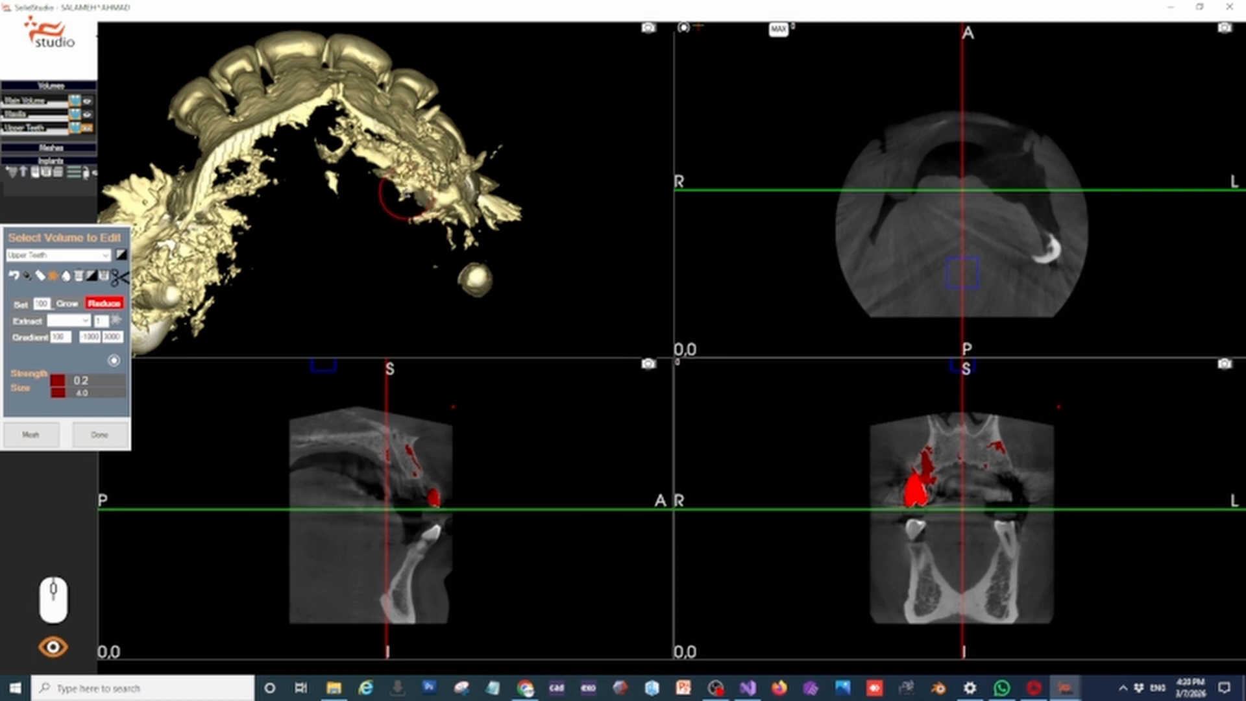
{"action": "mouse_move", "coordinate": [383, 158]}
{"action": "left_mouse_down"}
{"action": "mouse_move", "coordinate": [334, 158]}
{"action": "mouse_move", "coordinate": [345, 135]}
{"action": "left_mouse_up"}
{"action": "mouse_move", "coordinate": [334, 140]}
{"action": "left_mouse_down"}
{"action": "mouse_move", "coordinate": [326, 162]}
{"action": "mouse_move", "coordinate": [415, 162]}
{"action": "mouse_move", "coordinate": [510, 214]}
{"action": "mouse_move", "coordinate": [478, 189]}
{"action": "mouse_move", "coordinate": [512, 134]}
{"action": "mouse_move", "coordinate": [347, 139]}
{"action": "mouse_move", "coordinate": [342, 184]}
{"action": "mouse_move", "coordinate": [267, 301]}
{"action": "left_mouse_up"}
{"action": "scroll", "coordinate": [325, 161], "scroll_direction": "up", "scroll_amount": 4}
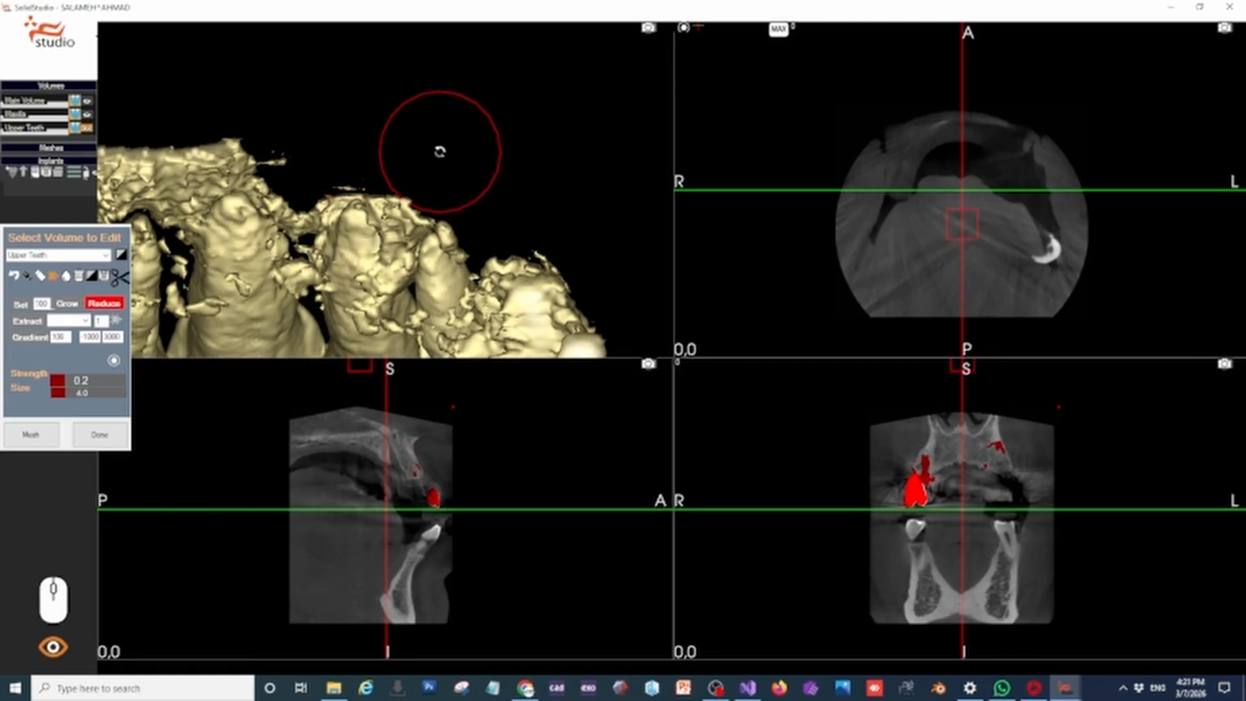
Adjust the Reduce brush's size for finer cleaning around the tooth roots
{"action": "scroll", "coordinate": [440, 153], "scroll_direction": "down", "scroll_amount": 5, "text": "shift"}
{"action": "scroll", "coordinate": [439, 156], "scroll_direction": "up", "scroll_amount": 4, "text": "shift"}
{"action": "scroll", "coordinate": [440, 155], "scroll_direction": "down", "scroll_amount": 4, "text": "shift"}
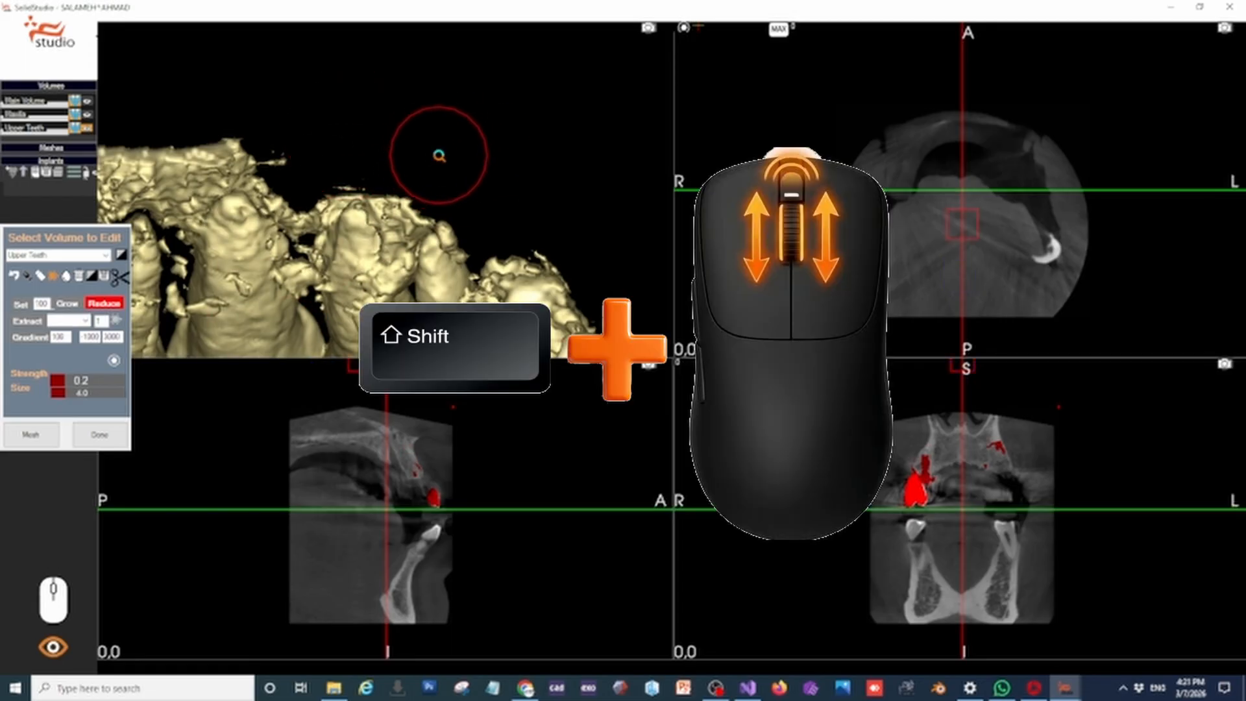
Reduce the eraser brush's size and erase the bone above and between the front tooth roots
{"action": "scroll", "coordinate": [440, 156], "scroll_direction": "up", "scroll_amount": 2, "text": "shift"}
{"action": "scroll", "coordinate": [439, 156], "scroll_direction": "up", "scroll_amount": 1, "text": "shift"}
{"action": "scroll", "coordinate": [440, 154], "scroll_direction": "down", "scroll_amount": 4, "text": "shift"}
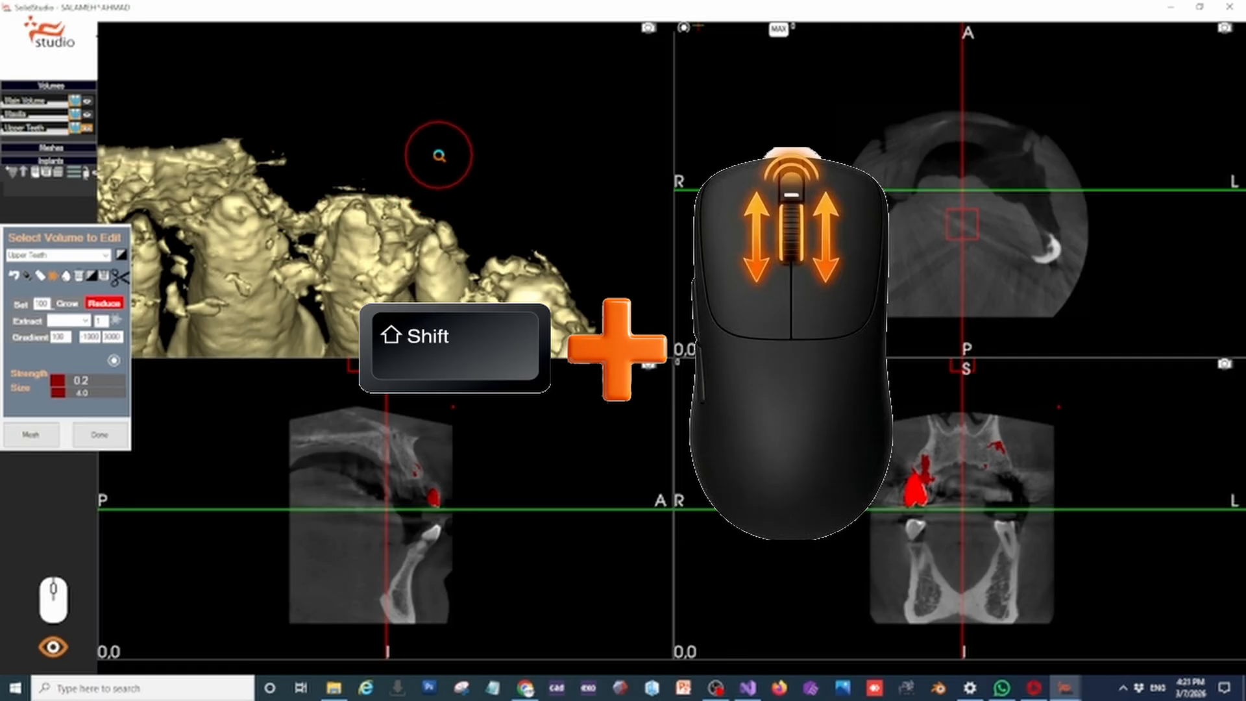
{"action": "mouse_move", "coordinate": [444, 141]}
{"action": "middle_mouse_down"}
{"action": "mouse_move", "coordinate": [545, 150]}
{"action": "mouse_move", "coordinate": [583, 133]}
{"action": "middle_mouse_up"}
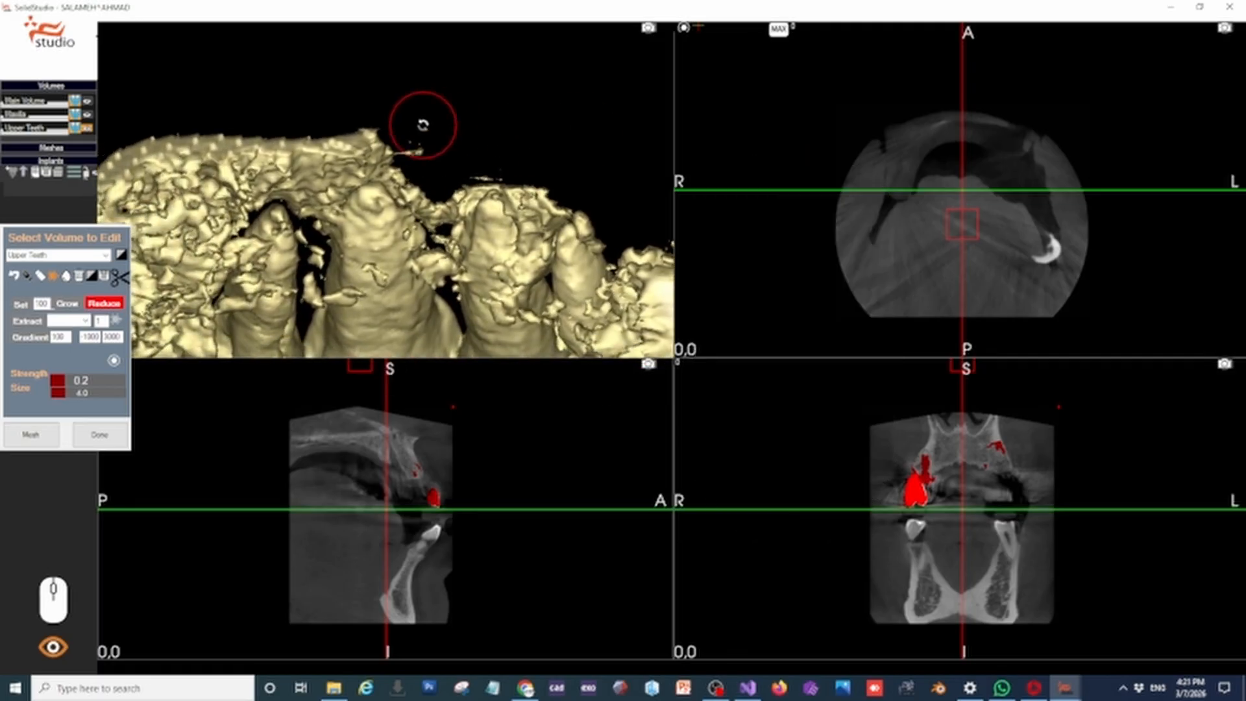
{"action": "middle_click_drag", "start_coordinate": [423, 123], "coordinate": [449, 127]}
{"action": "mouse_move", "coordinate": [449, 127]}
{"action": "left_mouse_down"}
{"action": "mouse_move", "coordinate": [445, 84]}
{"action": "mouse_move", "coordinate": [406, 61]}
{"action": "mouse_move", "coordinate": [160, 93]}
{"action": "left_mouse_up"}
{"action": "mouse_move", "coordinate": [310, 91]}
{"action": "middle_mouse_down"}
{"action": "mouse_move", "coordinate": [481, 138]}
{"action": "mouse_move", "coordinate": [450, 139]}
{"action": "middle_mouse_up"}
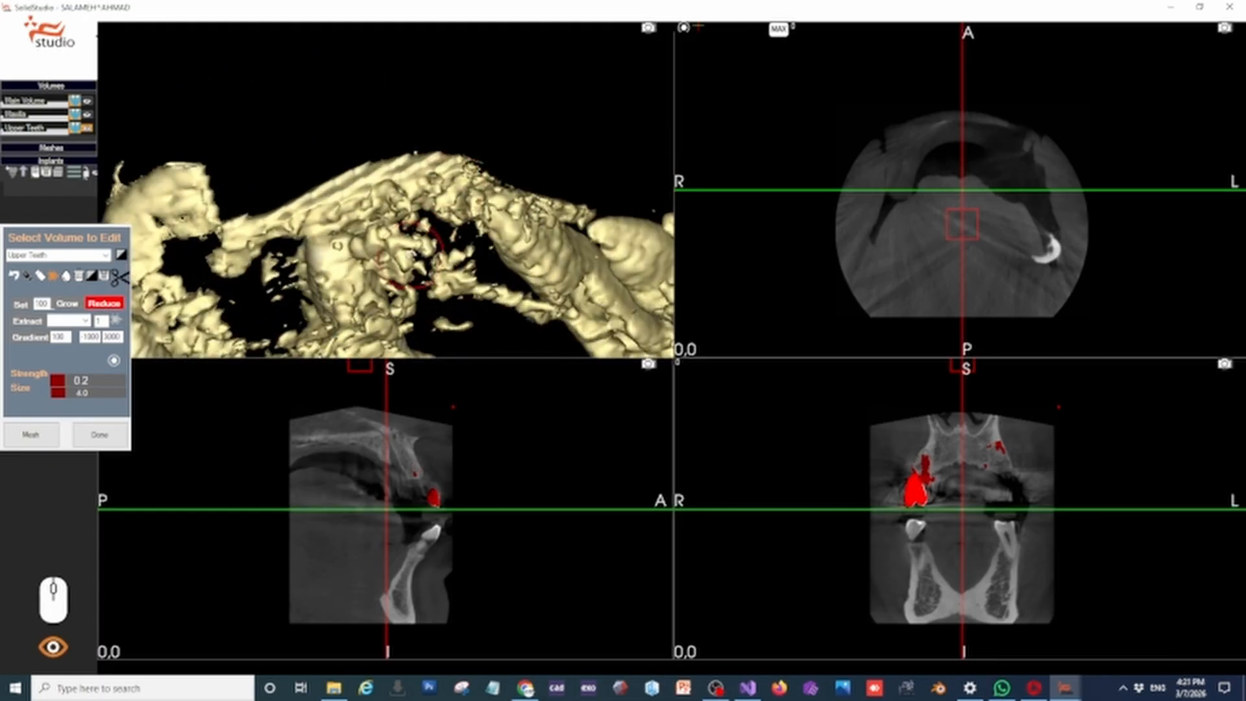
Erase the remaining bone ridge behind the front roots and around the neighbouring implant with the Reduce brush
{"action": "left_click_drag", "start_coordinate": [502, 317], "coordinate": [443, 325]}
{"action": "mouse_move", "coordinate": [402, 207]}
{"action": "left_mouse_down"}
{"action": "mouse_move", "coordinate": [244, 264]}
{"action": "mouse_move", "coordinate": [200, 188]}
{"action": "mouse_move", "coordinate": [450, 166]}
{"action": "left_mouse_up"}
{"action": "right_click_drag", "start_coordinate": [450, 165], "coordinate": [593, 122]}
{"action": "mouse_move", "coordinate": [378, 206]}
{"action": "left_mouse_down"}
{"action": "mouse_move", "coordinate": [403, 147]}
{"action": "mouse_move", "coordinate": [312, 212]}
{"action": "mouse_move", "coordinate": [290, 244]}
{"action": "mouse_move", "coordinate": [478, 258]}
{"action": "mouse_move", "coordinate": [479, 160]}
{"action": "mouse_move", "coordinate": [520, 171]}
{"action": "left_mouse_up"}
{"action": "mouse_move", "coordinate": [497, 74]}
{"action": "right_mouse_down"}
{"action": "mouse_move", "coordinate": [513, 152]}
{"action": "mouse_move", "coordinate": [521, 137]}
{"action": "right_mouse_up"}
{"action": "mouse_move", "coordinate": [566, 273]}
{"action": "left_mouse_down"}
{"action": "mouse_move", "coordinate": [520, 256]}
{"action": "mouse_move", "coordinate": [561, 235]}
{"action": "mouse_move", "coordinate": [515, 183]}
{"action": "mouse_move", "coordinate": [564, 197]}
{"action": "left_mouse_up"}
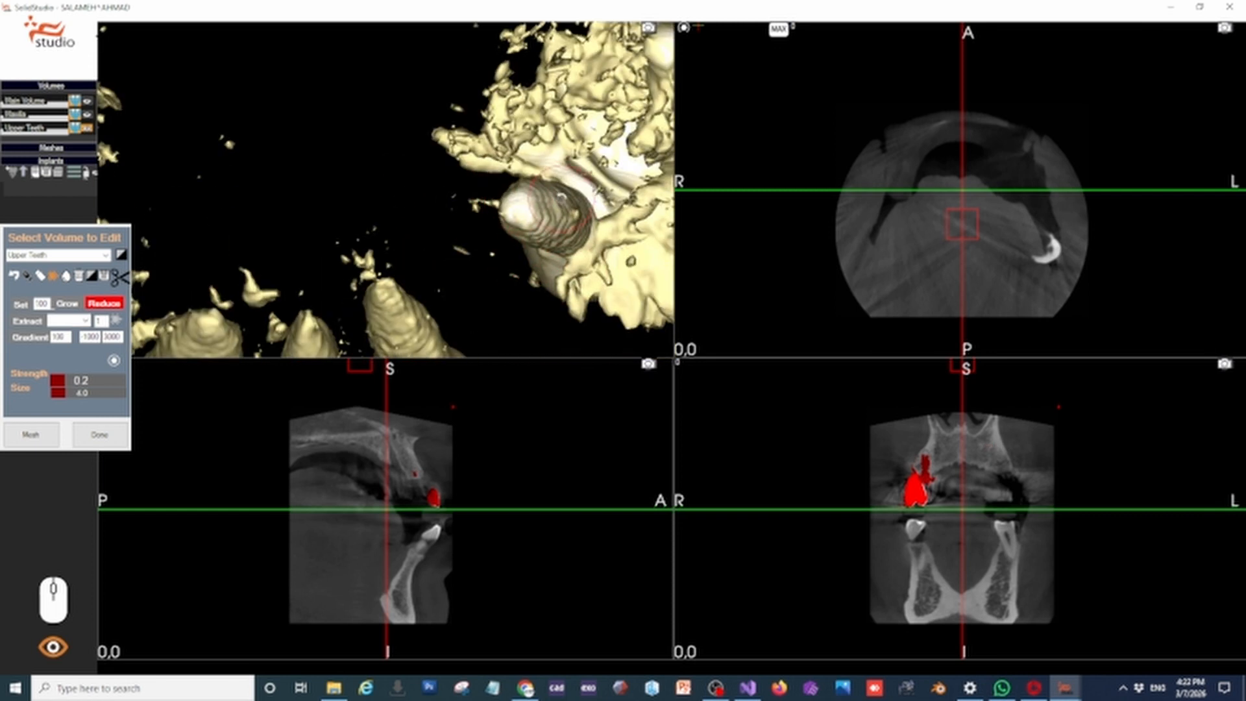
Remove the small bone fragments around the exposed front root tips with the Reduce brush
{"action": "mouse_move", "coordinate": [515, 267]}
{"action": "right_mouse_down"}
{"action": "mouse_move", "coordinate": [392, 270]}
{"action": "mouse_move", "coordinate": [415, 214]}
{"action": "right_mouse_up"}
{"action": "mouse_move", "coordinate": [377, 234]}
{"action": "left_mouse_down"}
{"action": "mouse_move", "coordinate": [314, 240]}
{"action": "mouse_move", "coordinate": [328, 259]}
{"action": "mouse_move", "coordinate": [365, 186]}
{"action": "mouse_move", "coordinate": [431, 174]}
{"action": "mouse_move", "coordinate": [453, 139]}
{"action": "mouse_move", "coordinate": [520, 105]}
{"action": "mouse_move", "coordinate": [565, 62]}
{"action": "left_mouse_up"}
{"action": "mouse_move", "coordinate": [314, 195]}
{"action": "right_mouse_down"}
{"action": "mouse_move", "coordinate": [370, 170]}
{"action": "mouse_move", "coordinate": [422, 173]}
{"action": "right_mouse_up"}
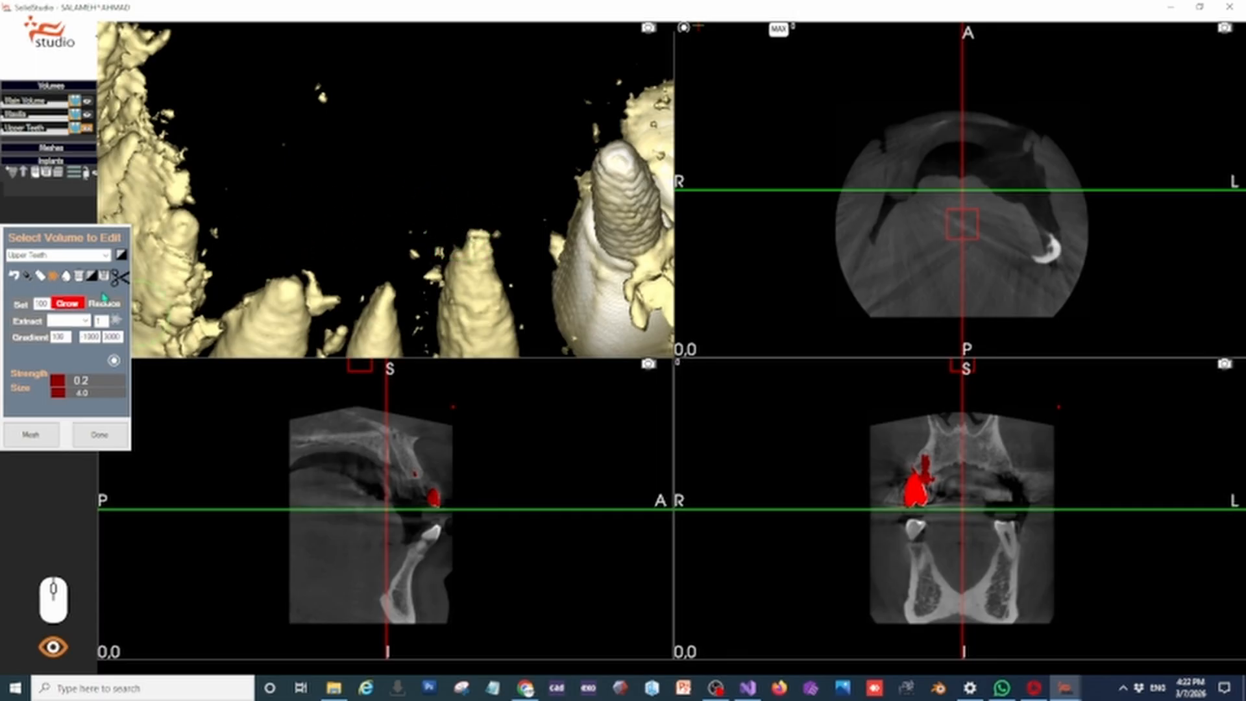
{"action": "mouse_move", "coordinate": [407, 214]}
{"action": "middle_mouse_down"}
{"action": "mouse_move", "coordinate": [419, 188]}
{"action": "mouse_move", "coordinate": [406, 187]}
{"action": "mouse_move", "coordinate": [403, 211]}
{"action": "mouse_move", "coordinate": [416, 215]}
{"action": "middle_mouse_up"}
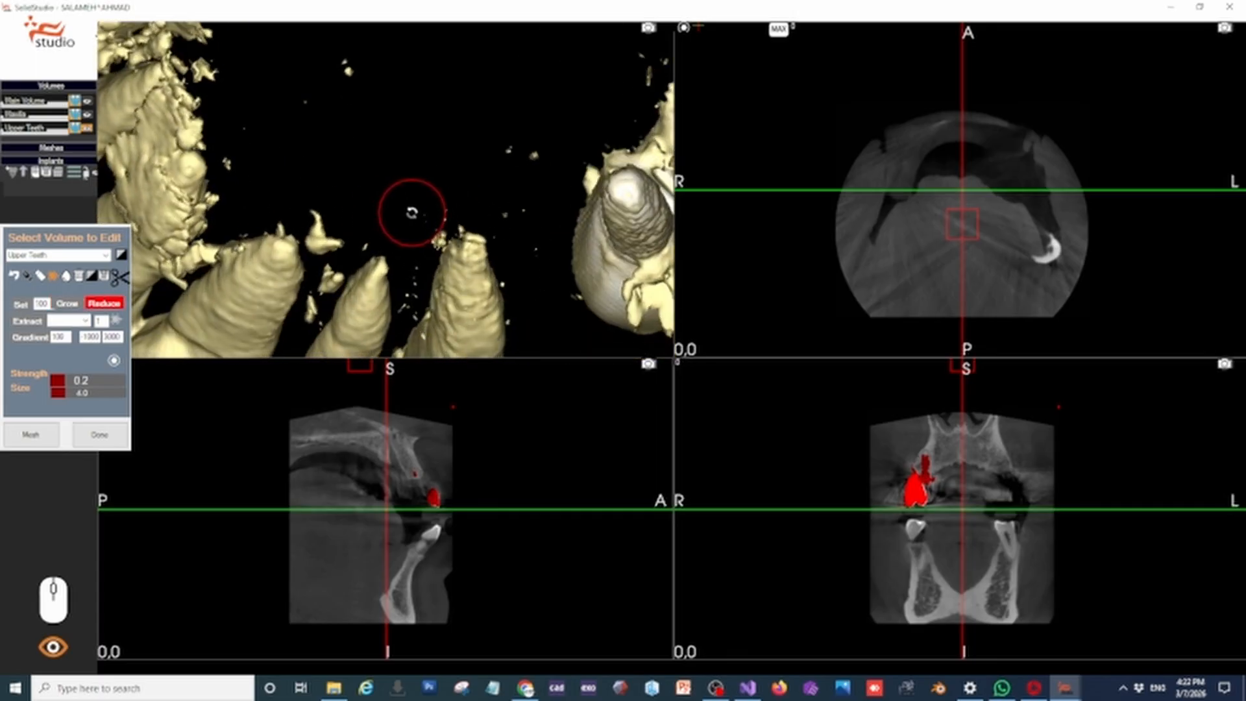
{"action": "left_click", "coordinate": [334, 237]}
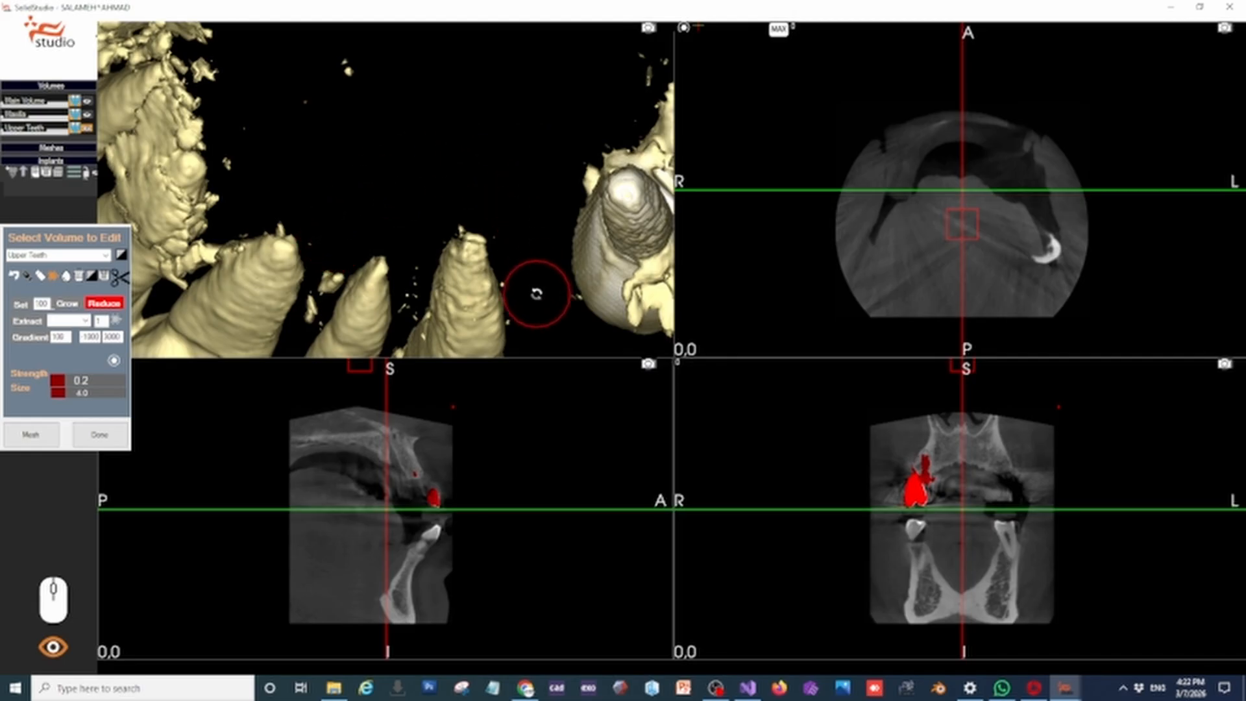
{"action": "mouse_move", "coordinate": [536, 294]}
{"action": "middle_mouse_down"}
{"action": "mouse_move", "coordinate": [524, 206]}
{"action": "mouse_move", "coordinate": [431, 195]}
{"action": "mouse_move", "coordinate": [469, 127]}
{"action": "mouse_move", "coordinate": [484, 208]}
{"action": "mouse_move", "coordinate": [326, 176]}
{"action": "middle_mouse_up"}
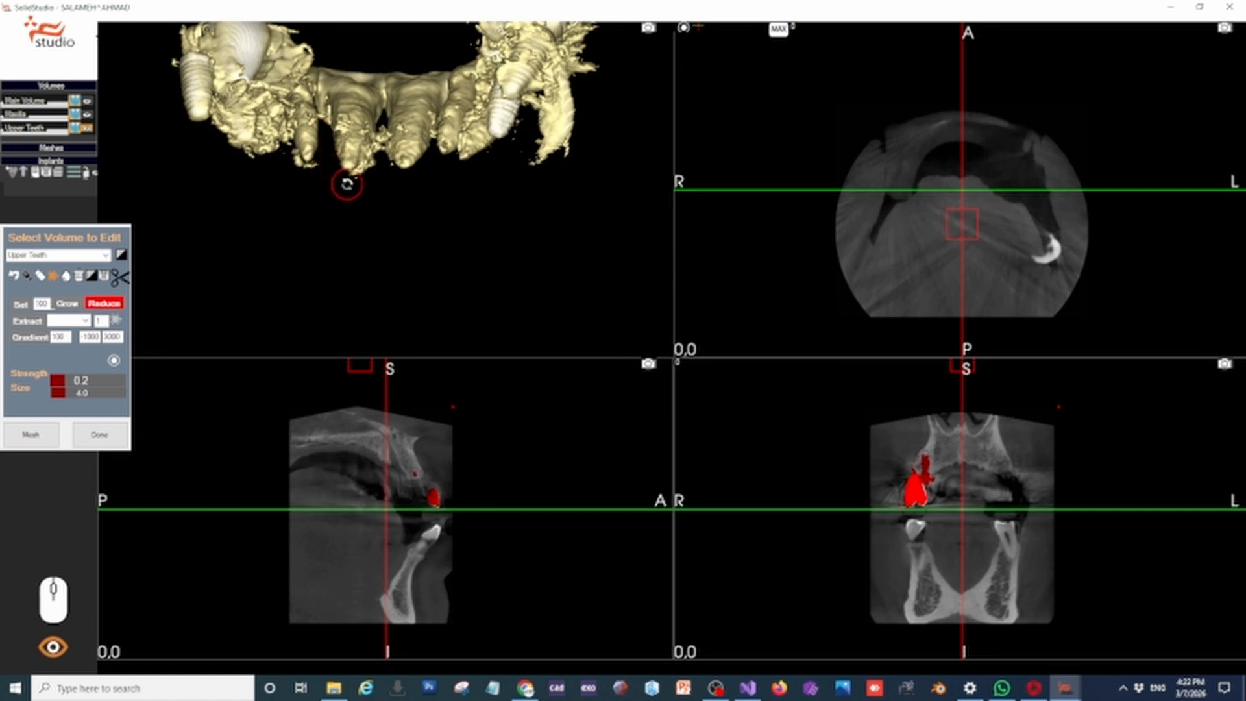
Erase the bone clinging to the rear teeth and implants at both ends of the arch
{"action": "middle_click_drag", "start_coordinate": [321, 201], "coordinate": [260, 156]}
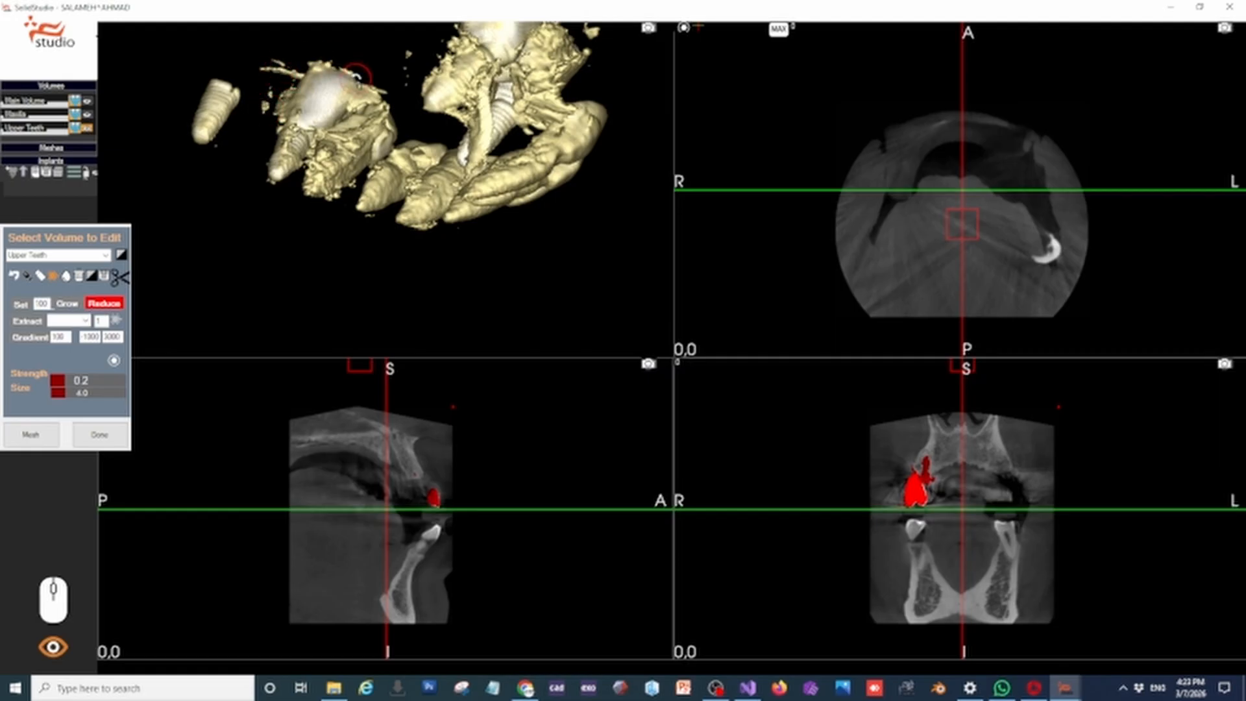
{"action": "mouse_move", "coordinate": [389, 115]}
{"action": "middle_mouse_down"}
{"action": "mouse_move", "coordinate": [411, 78]}
{"action": "mouse_move", "coordinate": [357, 130]}
{"action": "middle_mouse_up"}
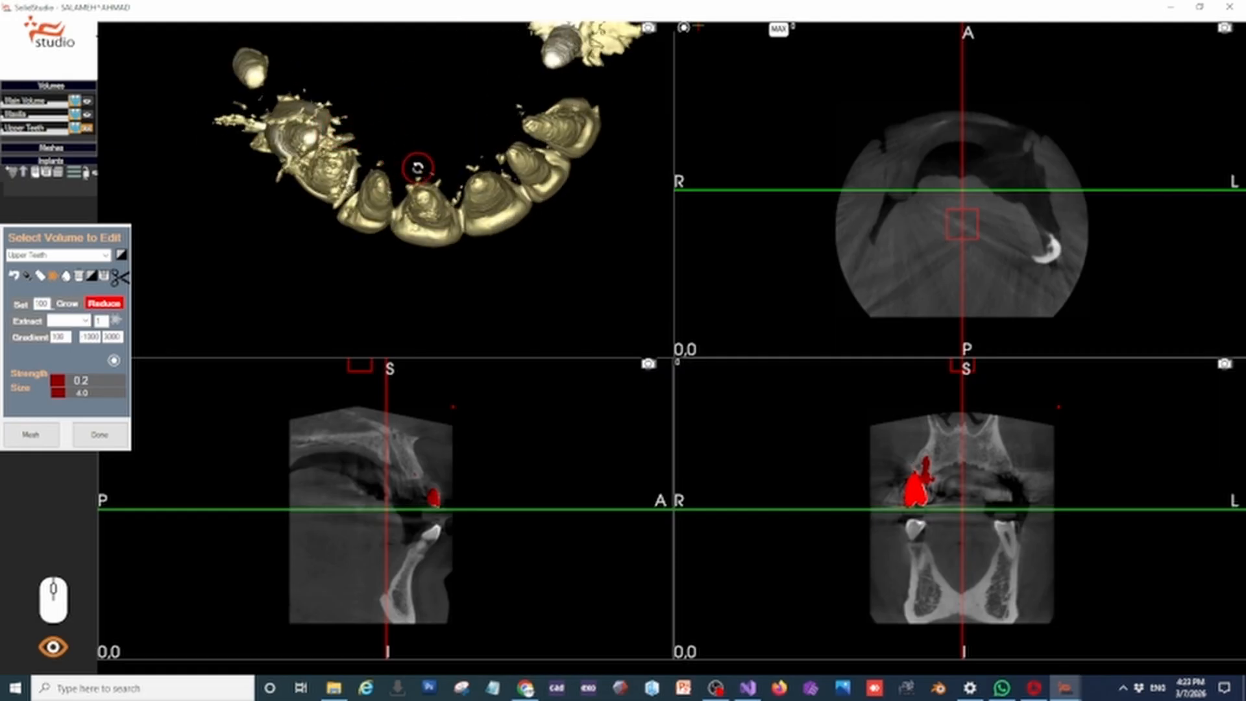
{"action": "middle_click_drag", "start_coordinate": [505, 118], "coordinate": [396, 179]}
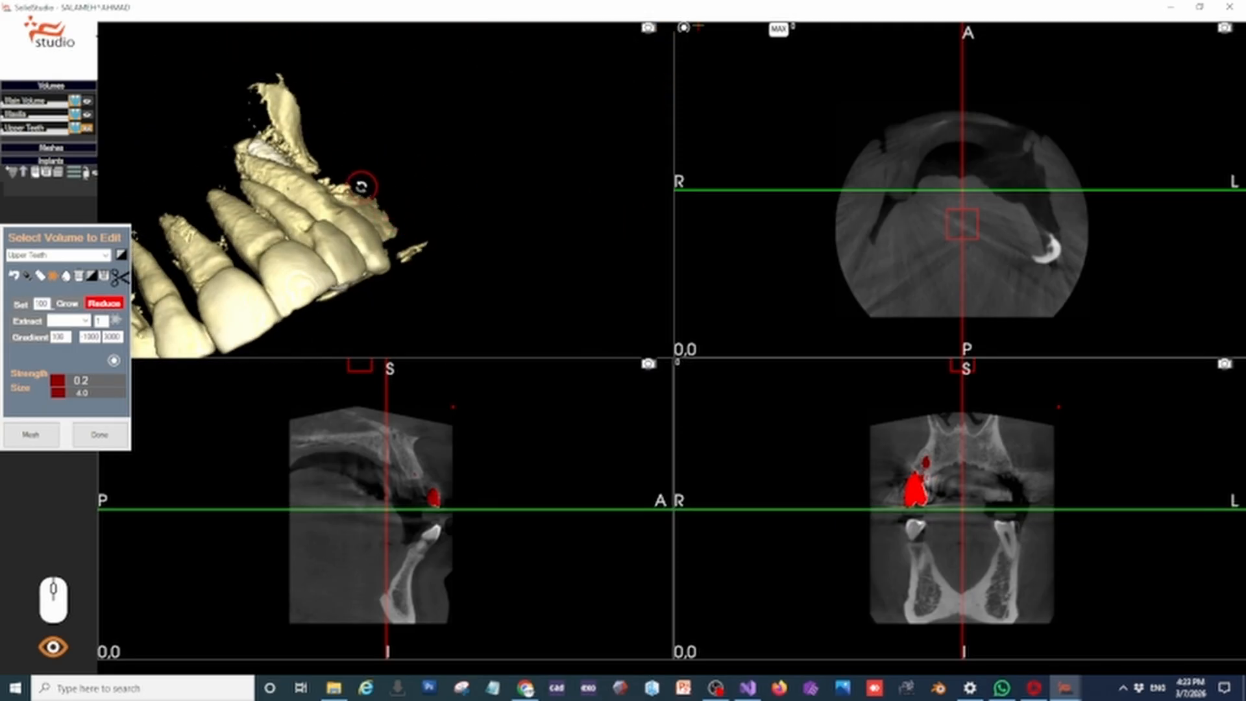
Clear the stray fragments around the two implants of the rear bridge with the Reduce brush
{"action": "mouse_move", "coordinate": [404, 253]}
{"action": "middle_mouse_down"}
{"action": "mouse_move", "coordinate": [455, 214]}
{"action": "mouse_move", "coordinate": [486, 302]}
{"action": "mouse_move", "coordinate": [482, 185]}
{"action": "mouse_move", "coordinate": [411, 256]}
{"action": "middle_mouse_up"}
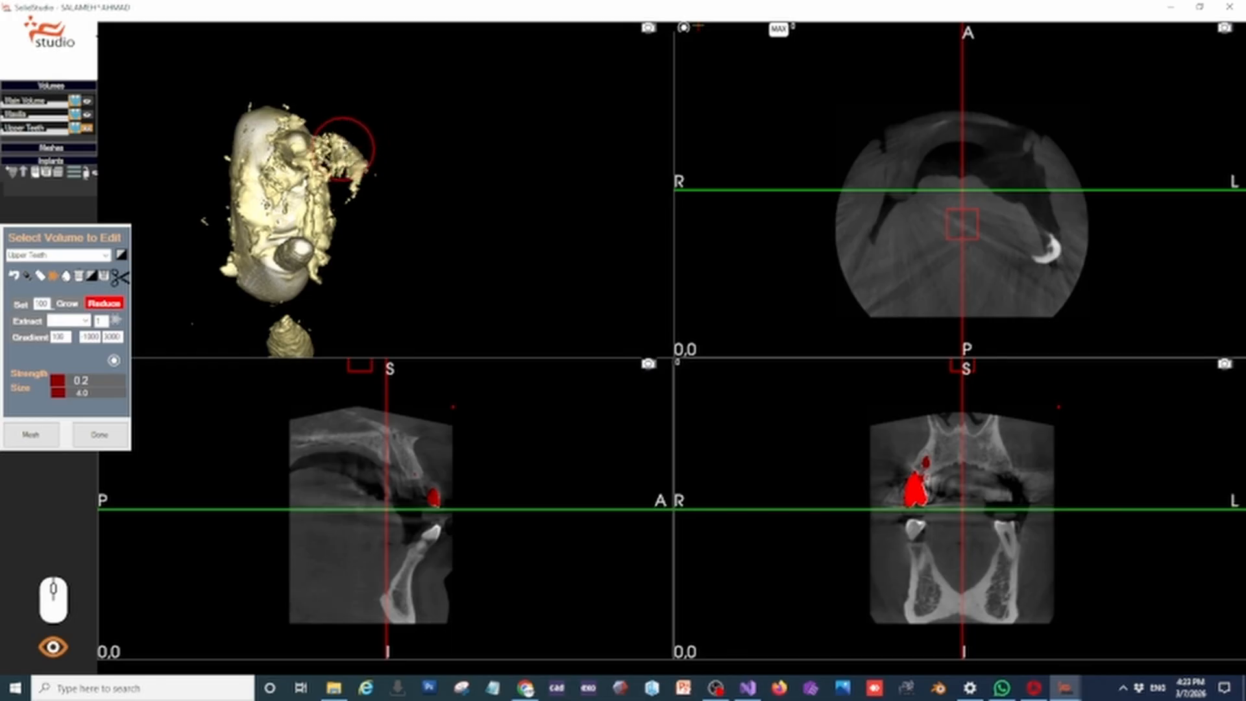
{"action": "mouse_move", "coordinate": [343, 148]}
{"action": "left_mouse_down"}
{"action": "mouse_move", "coordinate": [339, 182]}
{"action": "mouse_move", "coordinate": [278, 188]}
{"action": "left_mouse_up"}
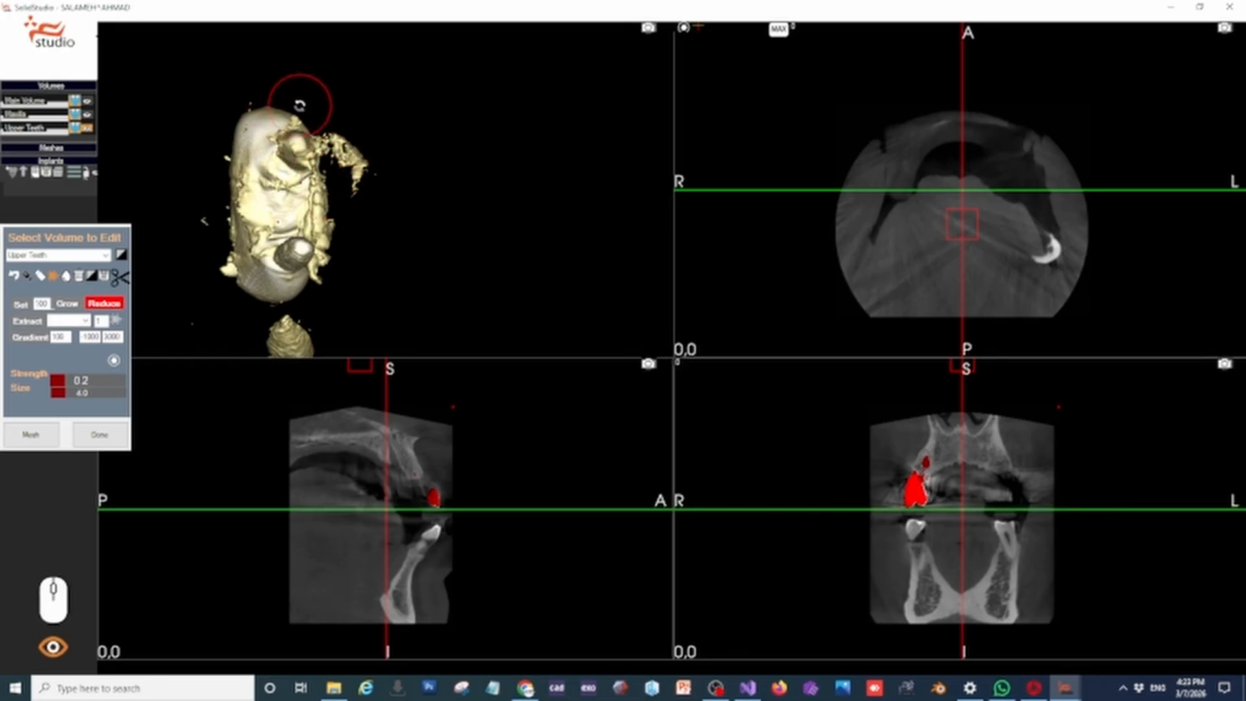
{"action": "middle_click_drag", "start_coordinate": [219, 179], "coordinate": [404, 263]}
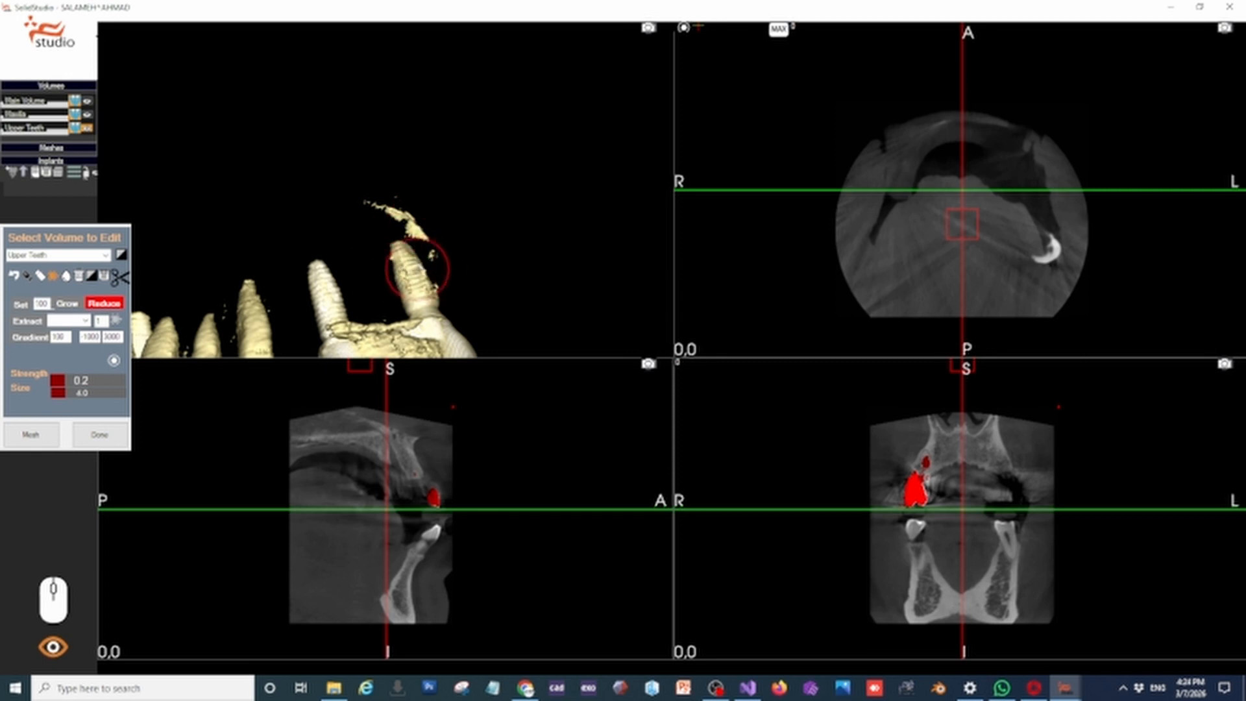
{"action": "middle_click_drag", "start_coordinate": [497, 183], "coordinate": [526, 195]}
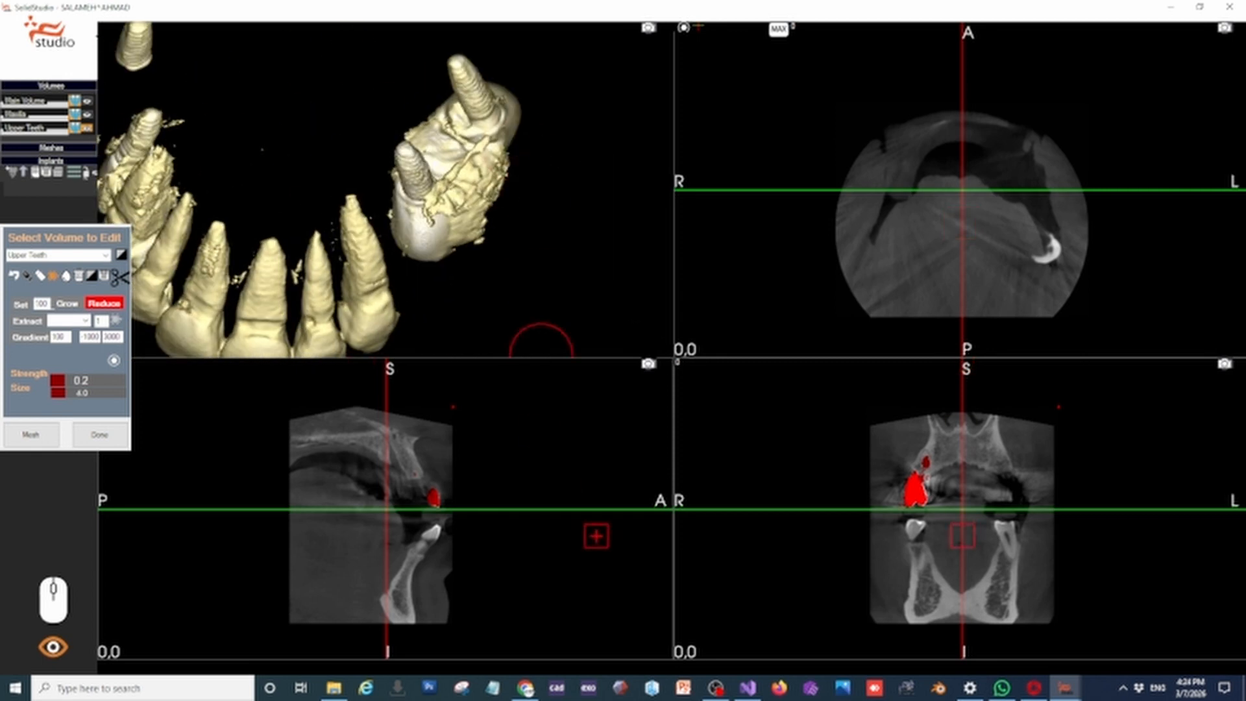
Enlarge the slice views and bring the crosshairs to the patient's right-side implant next to the natural teeth
{"action": "scroll", "coordinate": [873, 477], "scroll_direction": "up", "scroll_amount": 3}
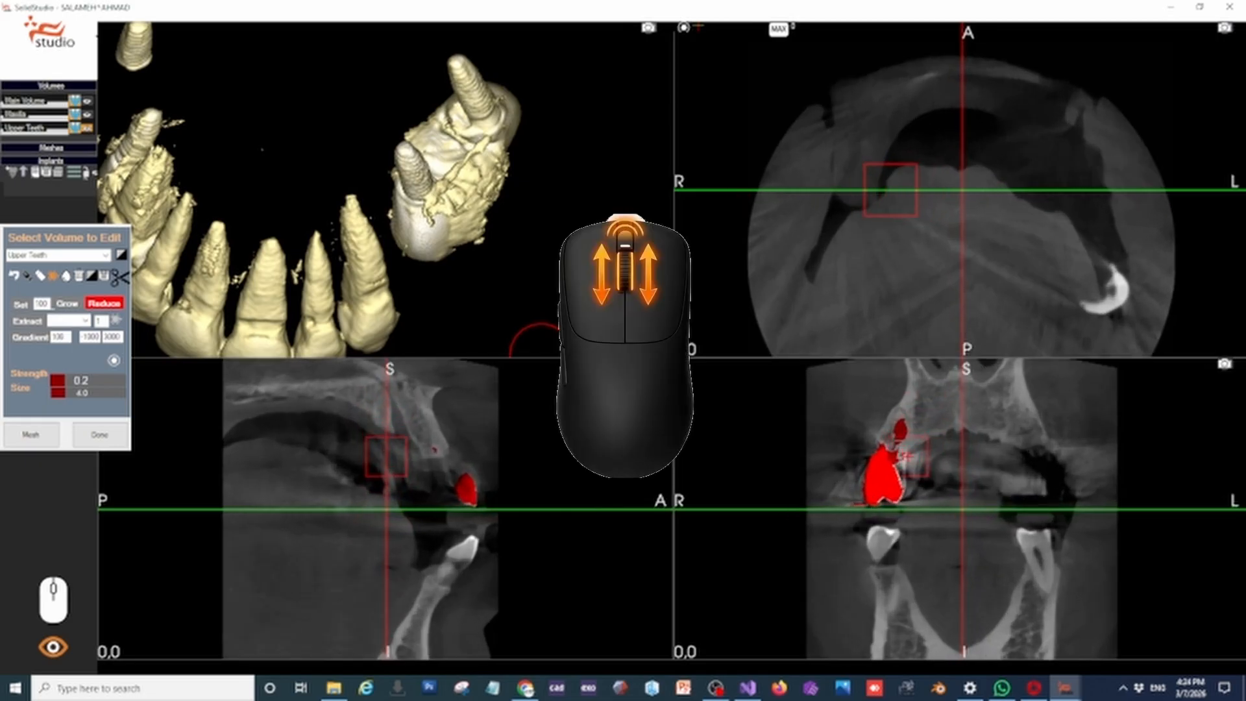
{"action": "scroll", "coordinate": [914, 468], "scroll_direction": "up", "scroll_amount": 1}
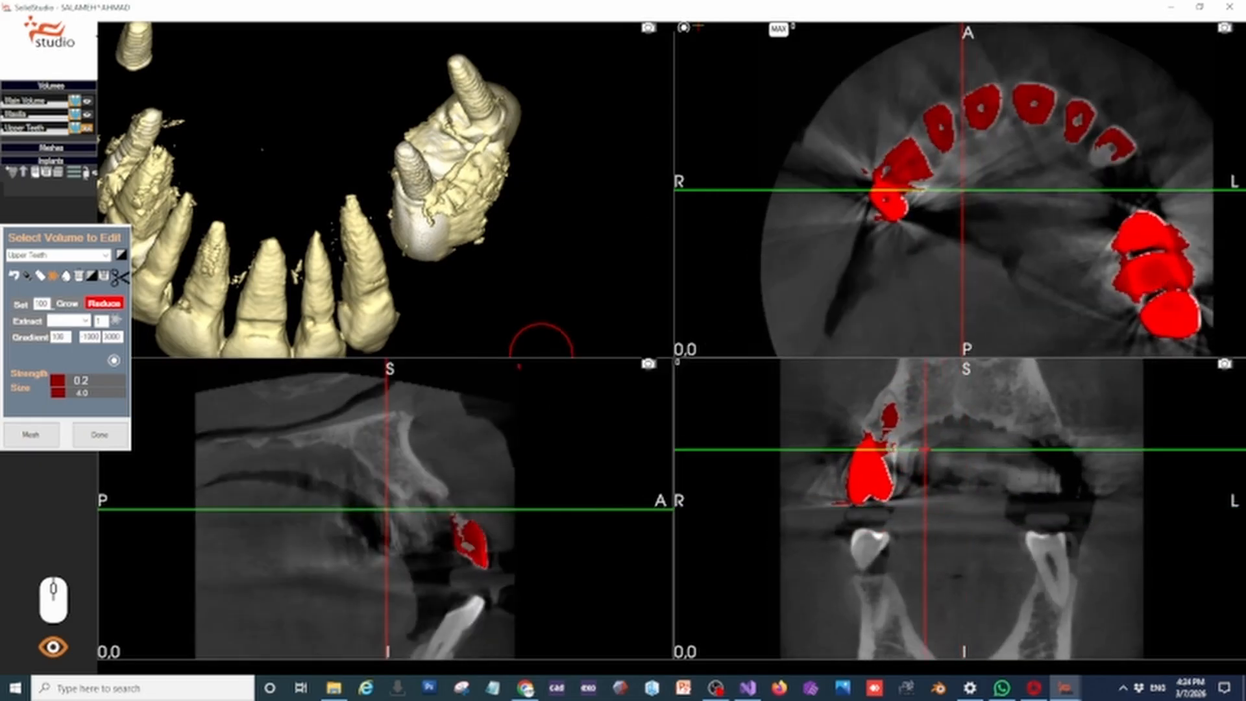
{"action": "left_click_drag", "start_coordinate": [926, 448], "coordinate": [893, 459]}
{"action": "right_click_drag", "start_coordinate": [893, 459], "coordinate": [870, 465]}
{"action": "right_click_drag", "start_coordinate": [387, 482], "coordinate": [312, 475]}
{"action": "scroll", "coordinate": [945, 495], "scroll_direction": "up", "scroll_amount": 4}
{"action": "mouse_move", "coordinate": [922, 469]}
{"action": "right_mouse_down"}
{"action": "mouse_move", "coordinate": [903, 465]}
{"action": "mouse_move", "coordinate": [937, 464]}
{"action": "mouse_move", "coordinate": [926, 478]}
{"action": "right_mouse_up"}
{"action": "right_click_drag", "start_coordinate": [1024, 52], "coordinate": [1017, 60]}
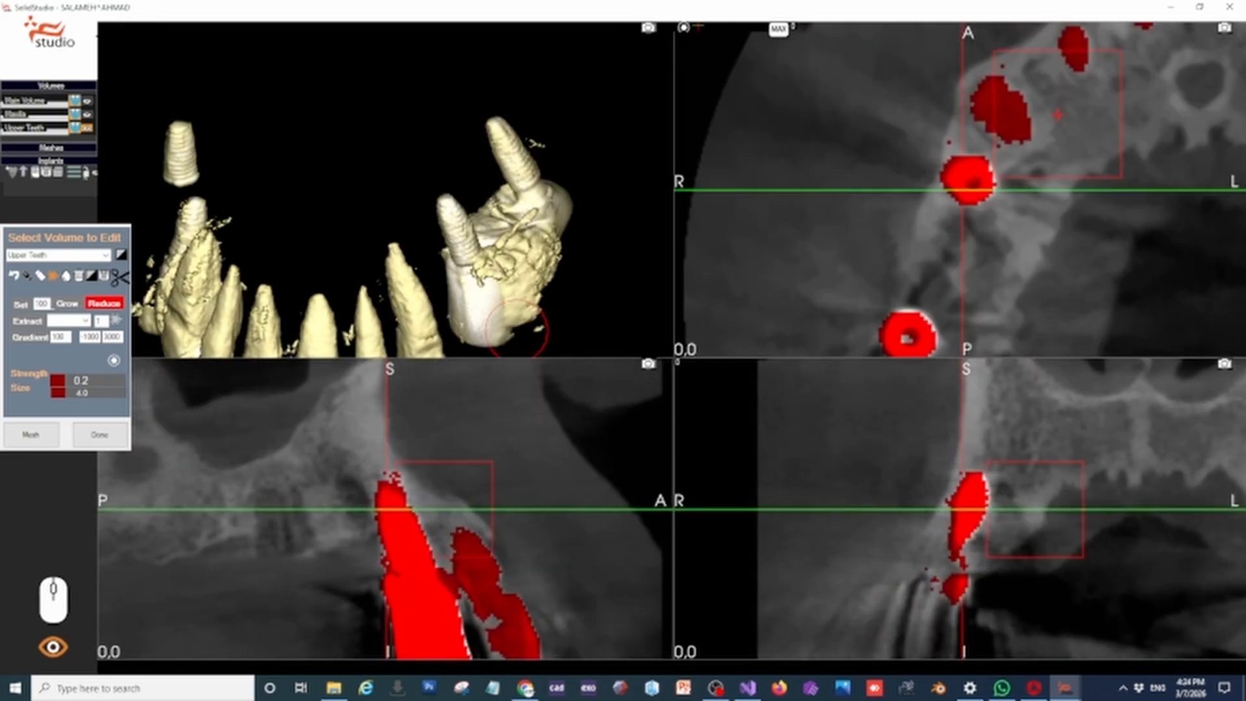
Centre the slices on the natural root in front of the right-side implant and tilt the axes along it
{"action": "right_click_drag", "start_coordinate": [1005, 106], "coordinate": [1000, 111]}
{"action": "right_click_drag", "start_coordinate": [918, 303], "coordinate": [838, 330]}
{"action": "right_click_drag", "start_coordinate": [626, 509], "coordinate": [604, 450]}
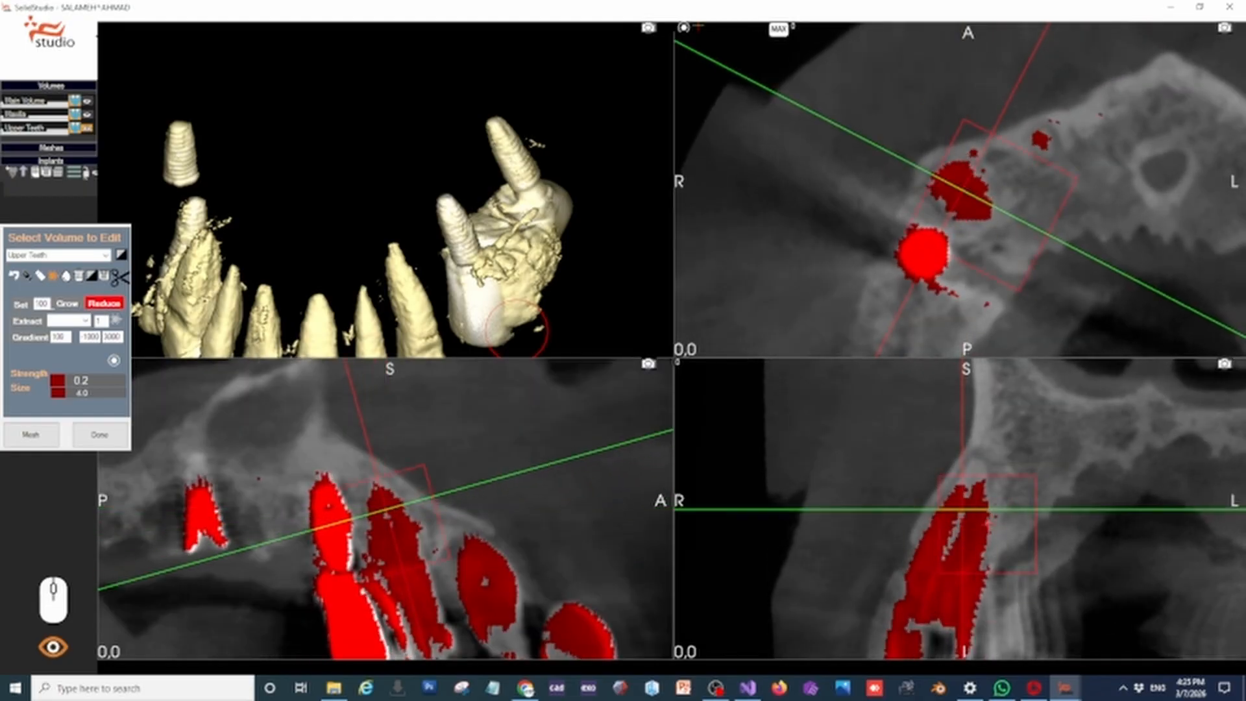
{"action": "right_click_drag", "start_coordinate": [1201, 511], "coordinate": [1197, 562]}
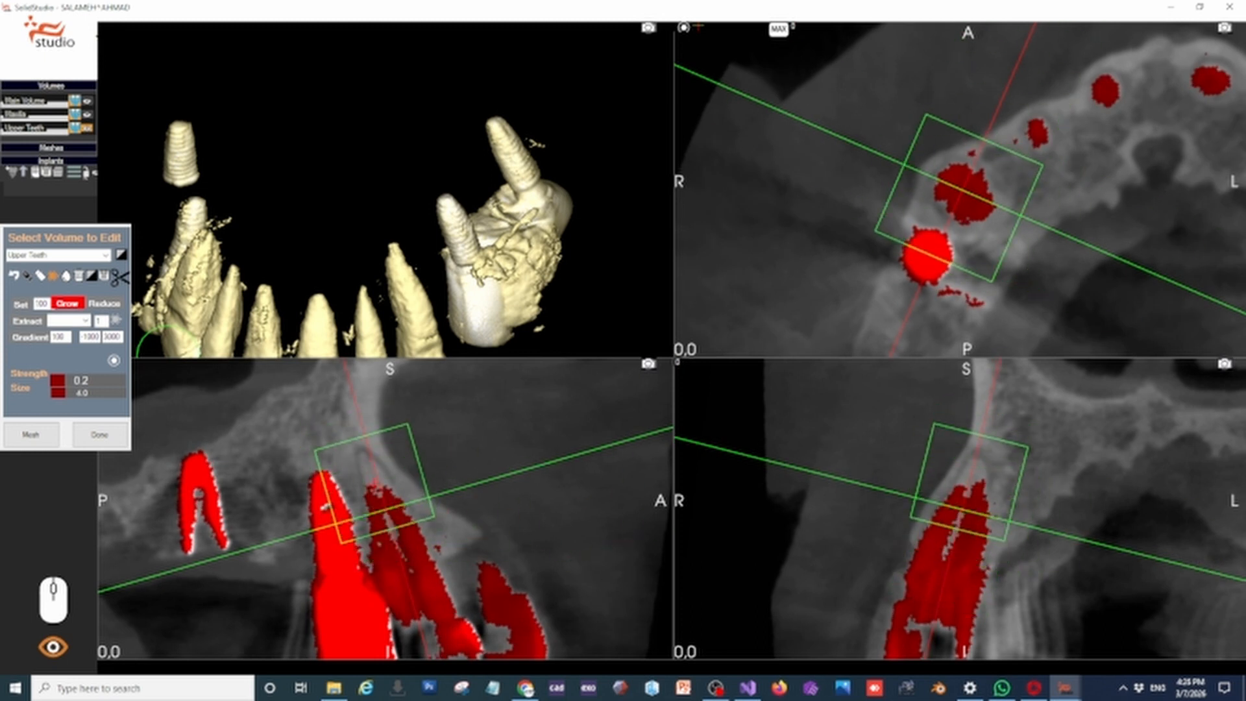
Switch to the Grow brush, shrink it and fill in the missing tip of the root in front of the implant
{"action": "mouse_move", "coordinate": [392, 323]}
{"action": "right_mouse_down"}
{"action": "mouse_move", "coordinate": [387, 267]}
{"action": "mouse_move", "coordinate": [425, 265]}
{"action": "right_mouse_up"}
{"action": "right_click_drag", "start_coordinate": [227, 236], "coordinate": [452, 175]}
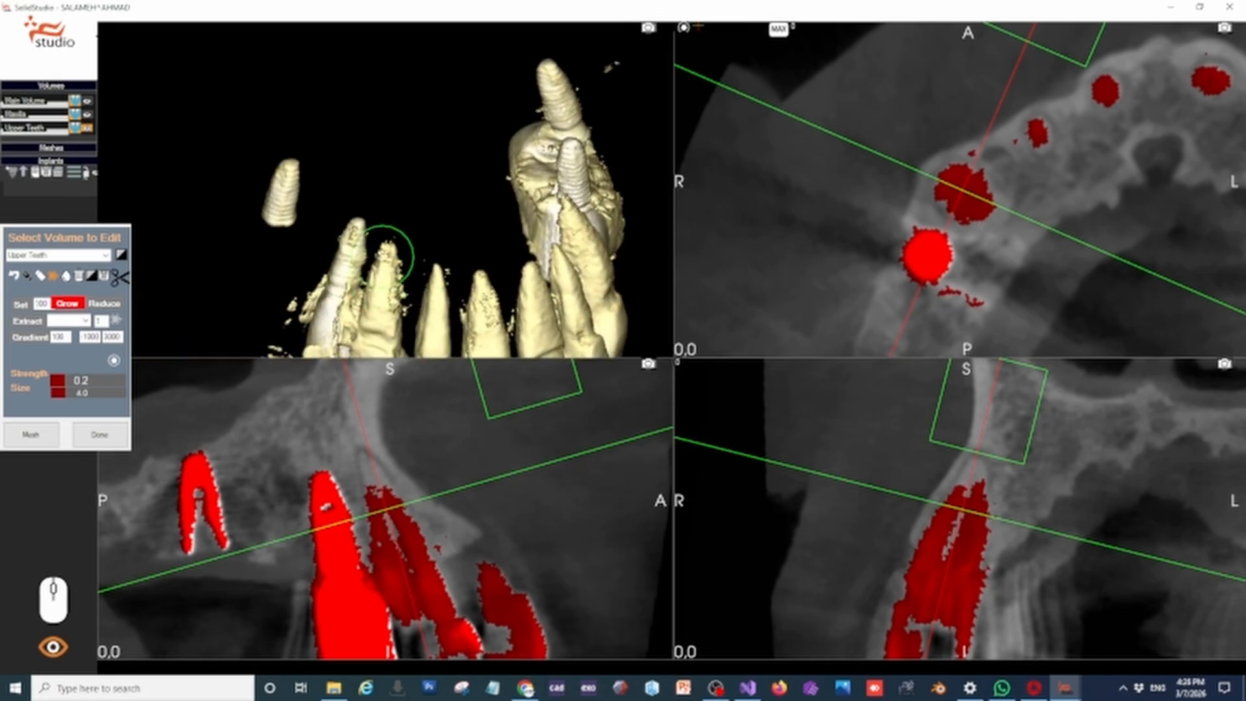
{"action": "right_click_drag", "start_coordinate": [398, 237], "coordinate": [406, 241]}
{"action": "scroll", "coordinate": [970, 466], "scroll_direction": "down", "scroll_amount": 4, "text": "ctrl"}
{"action": "scroll", "coordinate": [970, 466], "scroll_direction": "down", "scroll_amount": 2, "text": "ctrl"}
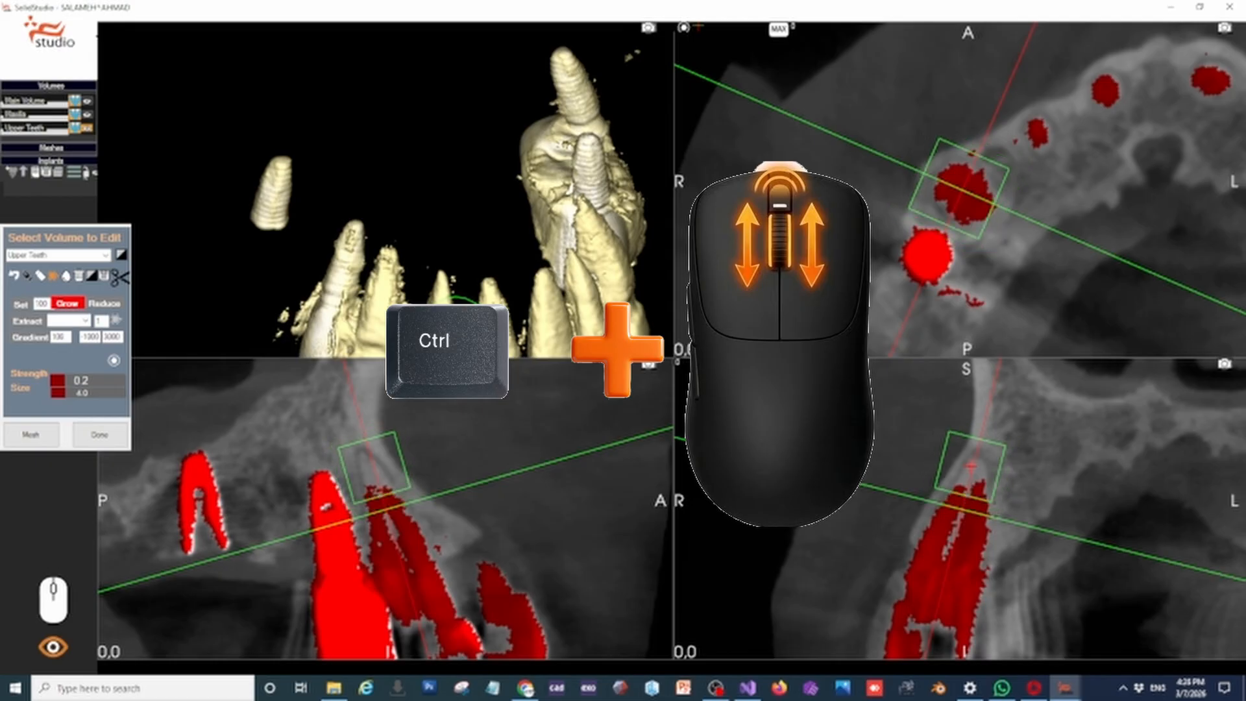
{"action": "scroll", "coordinate": [970, 466], "scroll_direction": "down", "scroll_amount": 4, "text": "ctrl"}
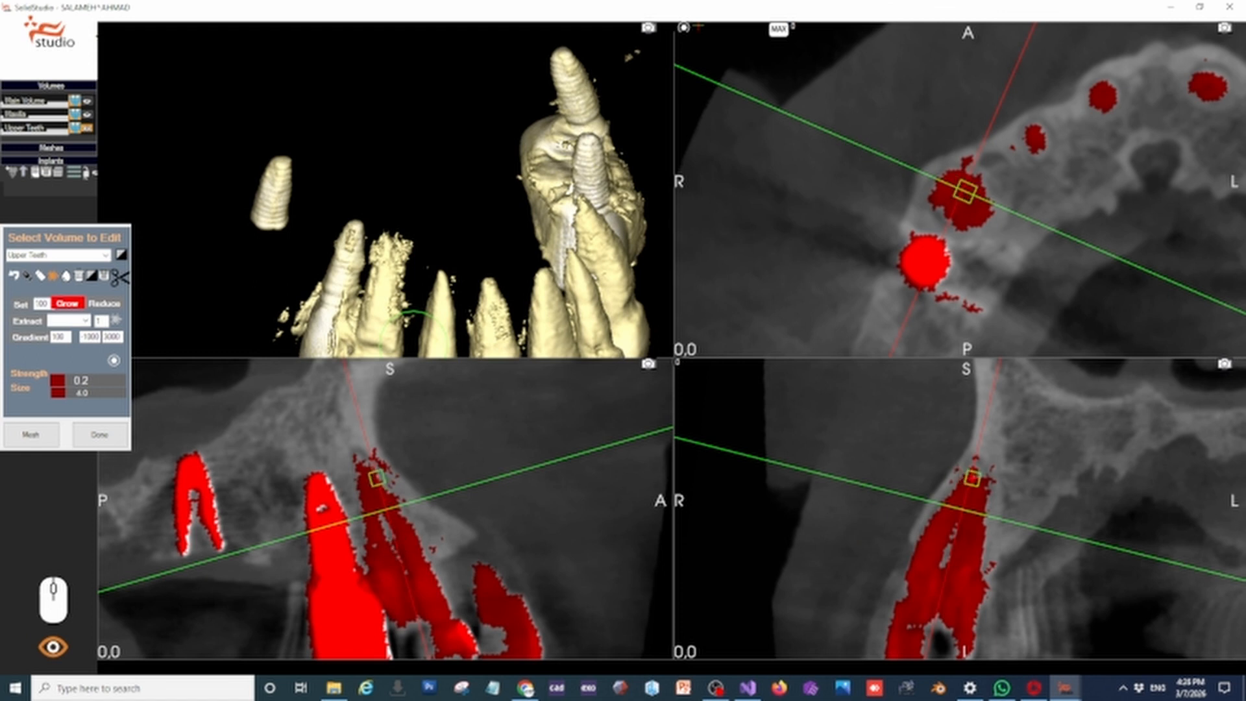
{"action": "left_click_drag", "start_coordinate": [447, 227], "coordinate": [413, 239]}
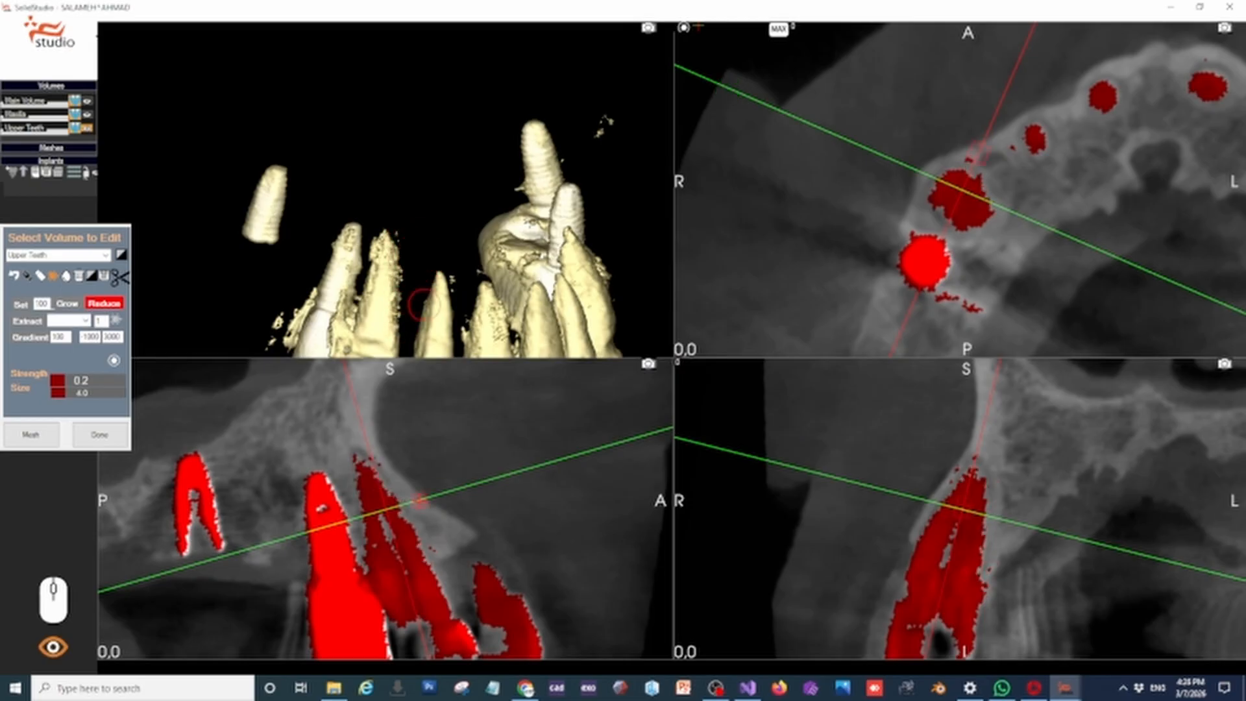
Centre the slices on the next tooth forward and fill the gaps in its lower part with a resized Grow brush
{"action": "left_click_drag", "start_coordinate": [959, 200], "coordinate": [1037, 137]}
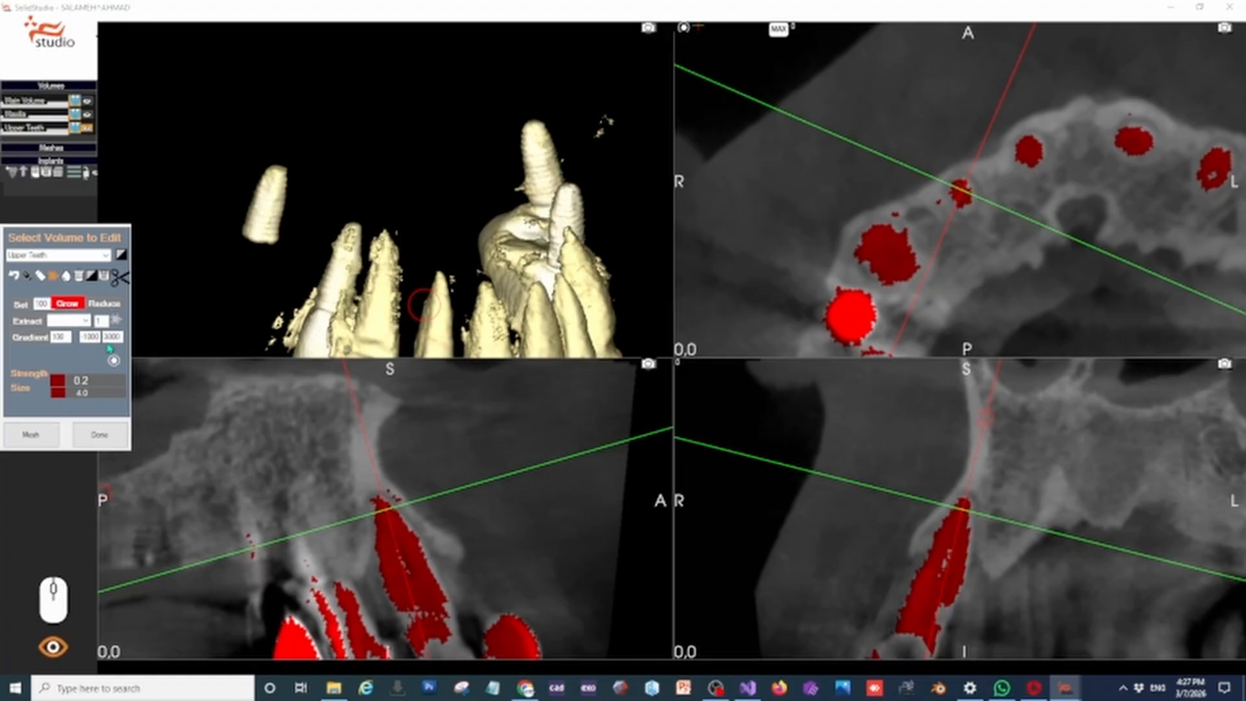
{"action": "scroll", "coordinate": [437, 600], "scroll_direction": "up", "scroll_amount": 7}
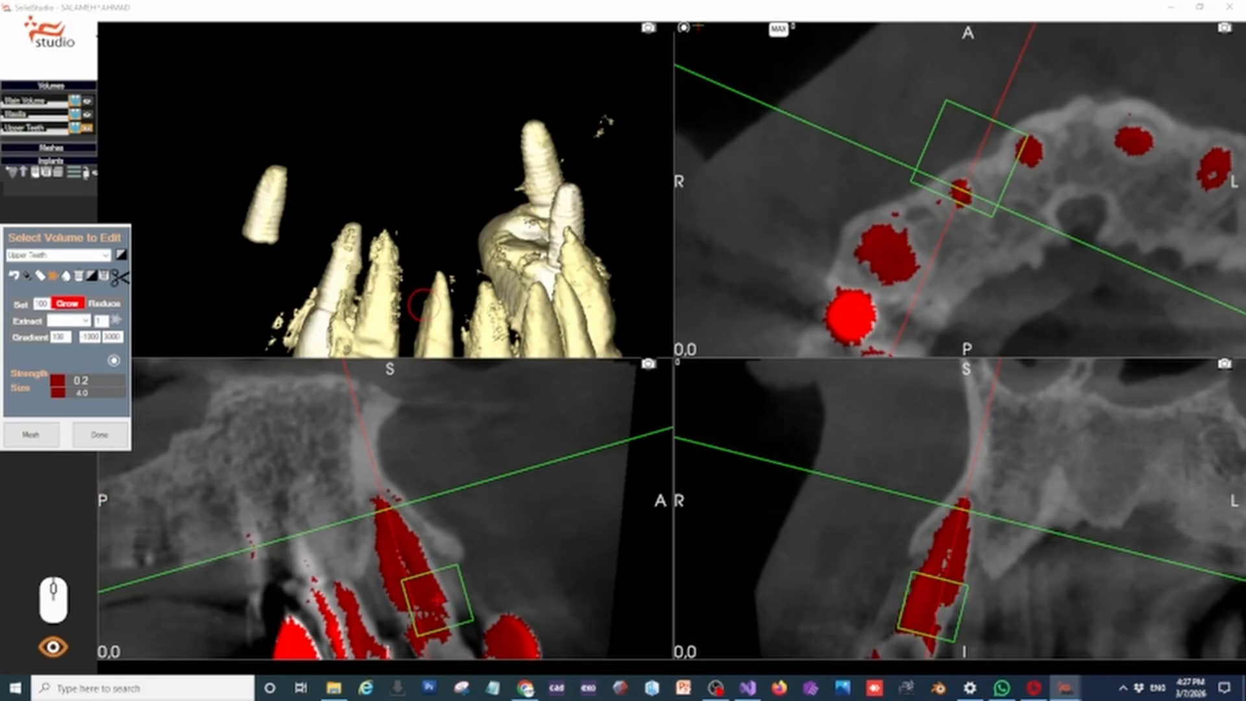
{"action": "scroll", "coordinate": [419, 597], "scroll_direction": "down", "scroll_amount": 6}
{"action": "scroll", "coordinate": [419, 597], "scroll_direction": "up", "scroll_amount": 2}
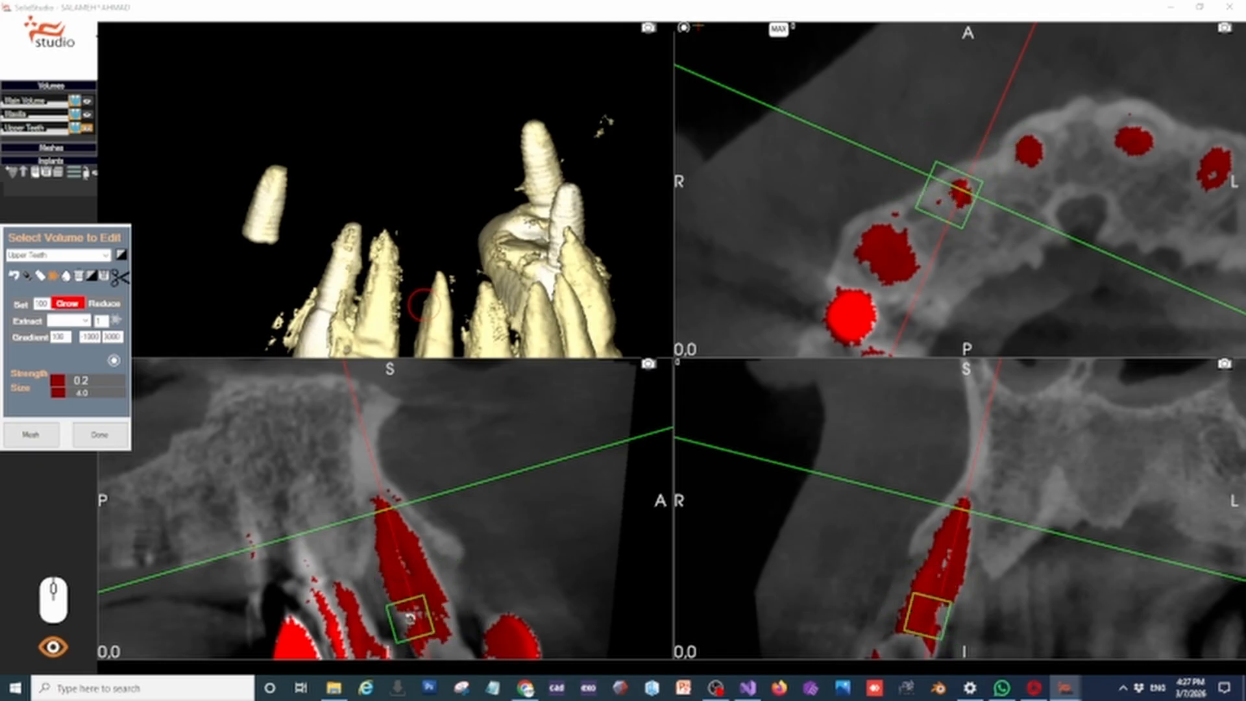
{"action": "scroll", "coordinate": [412, 624], "scroll_direction": "down", "scroll_amount": 3}
{"action": "mouse_move", "coordinate": [404, 617]}
{"action": "left_mouse_down"}
{"action": "mouse_move", "coordinate": [392, 620]}
{"action": "mouse_move", "coordinate": [410, 615]}
{"action": "left_mouse_up"}
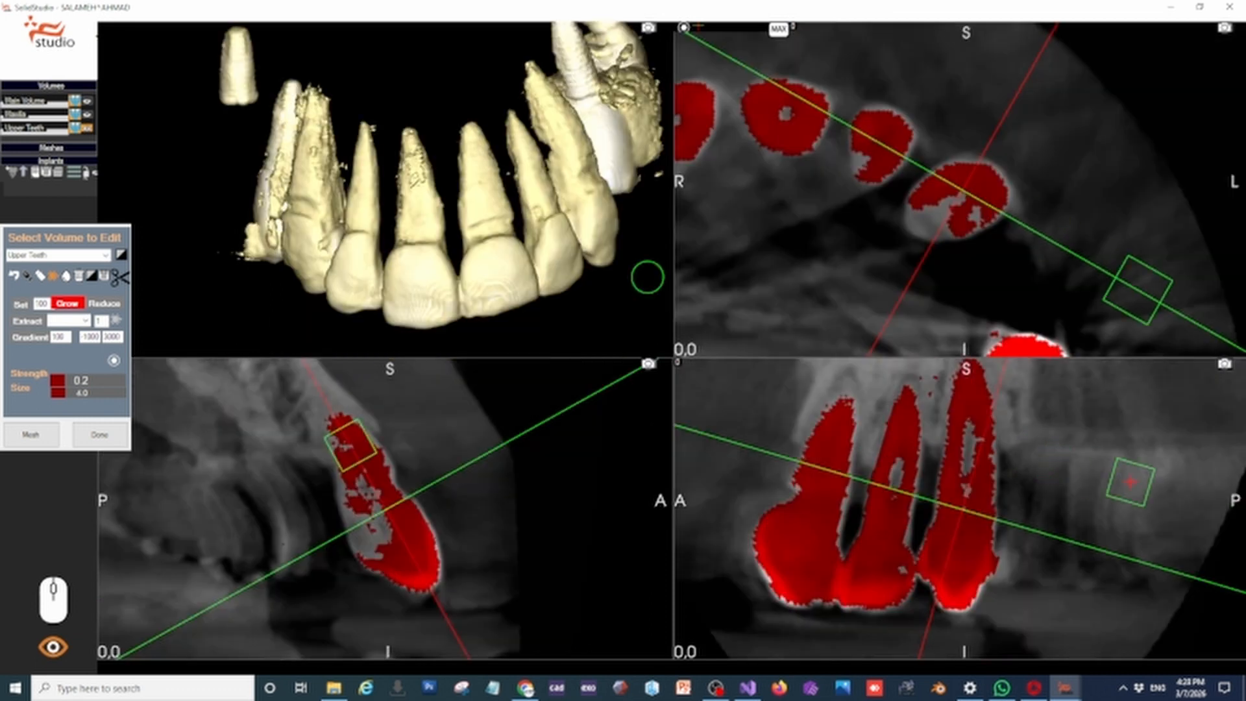
Align the slices with the rearmost natural tooth on the patient's left and fill its missing areas with the Grow brush
{"action": "left_click_drag", "start_coordinate": [1178, 571], "coordinate": [1175, 531]}
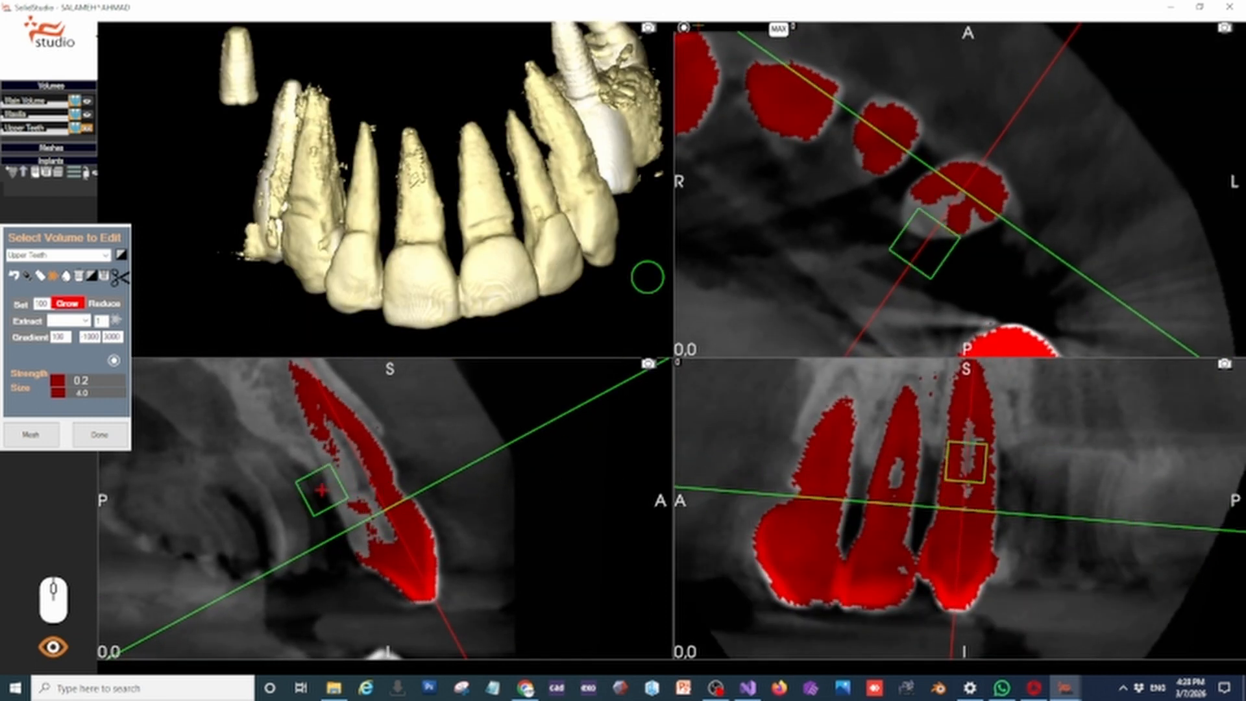
{"action": "middle_click_drag", "start_coordinate": [461, 227], "coordinate": [622, 172]}
{"action": "middle_click_drag", "start_coordinate": [317, 192], "coordinate": [406, 196]}
{"action": "scroll", "coordinate": [415, 218], "scroll_direction": "up", "scroll_amount": 4}
{"action": "scroll", "coordinate": [456, 235], "scroll_direction": "down", "scroll_amount": 3}
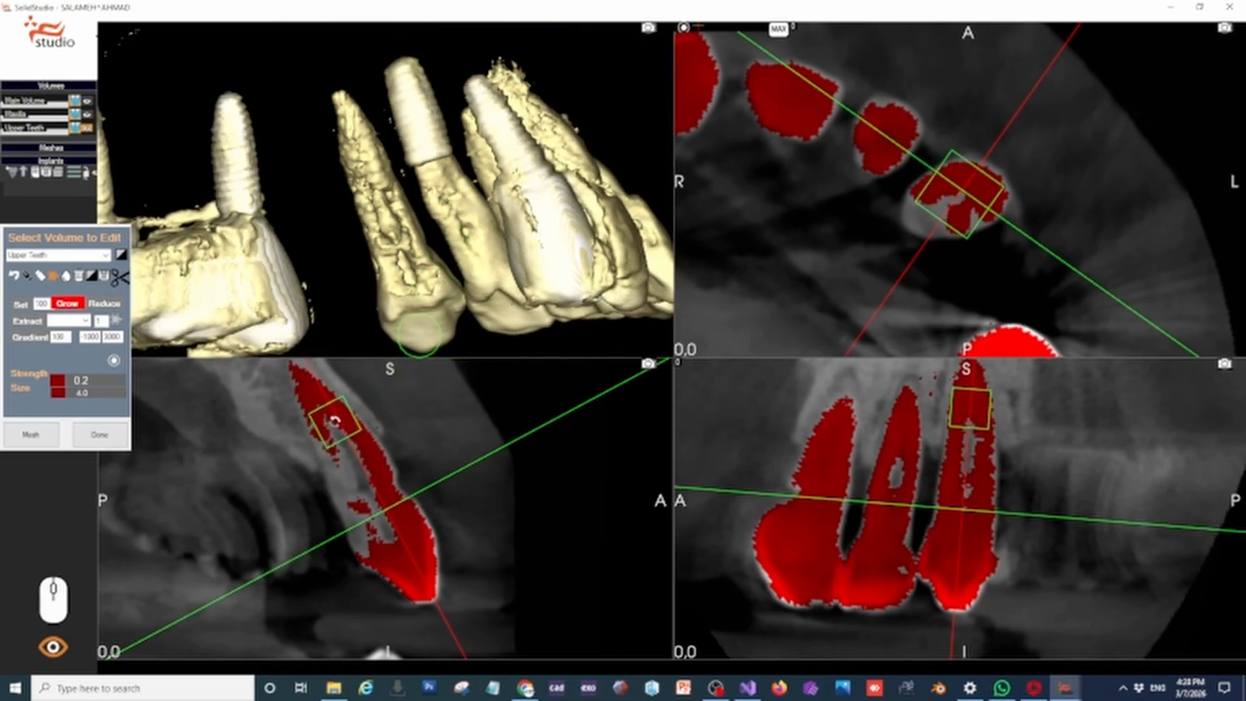
{"action": "scroll", "coordinate": [327, 439], "scroll_direction": "down", "scroll_amount": 2}
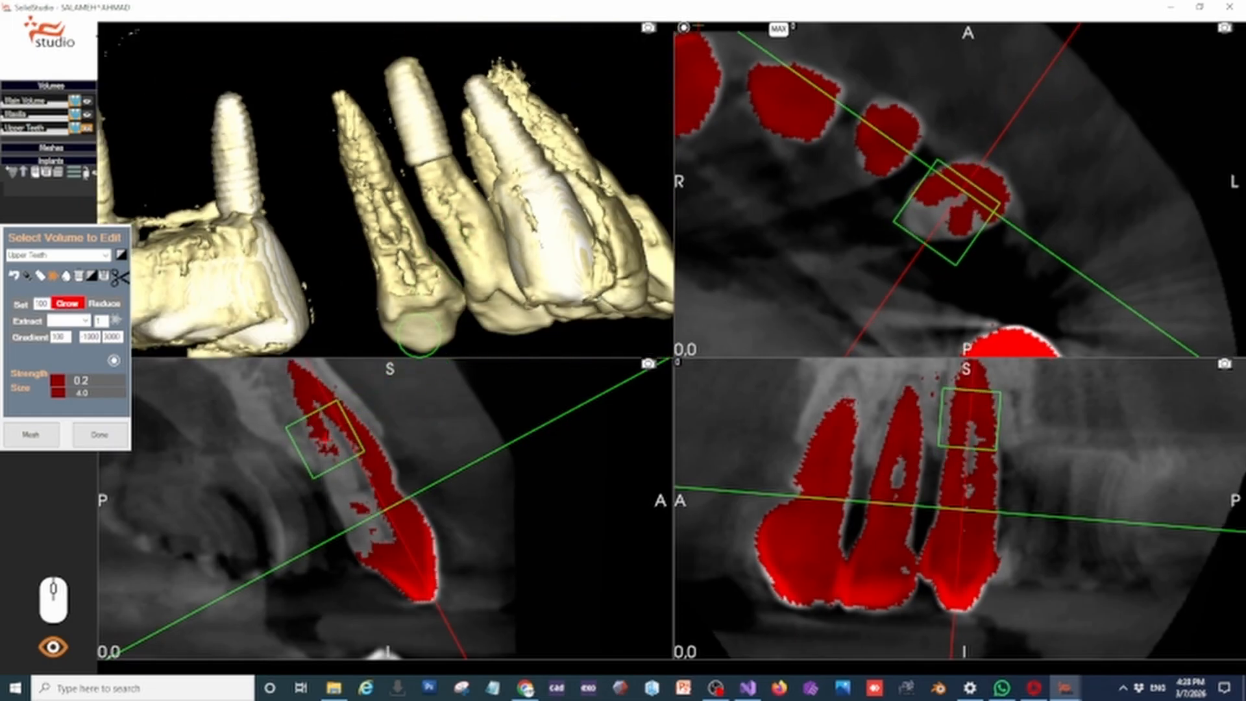
{"action": "mouse_move", "coordinate": [339, 476]}
{"action": "left_mouse_down"}
{"action": "mouse_move", "coordinate": [370, 540]}
{"action": "mouse_move", "coordinate": [326, 447]}
{"action": "mouse_move", "coordinate": [365, 519]}
{"action": "mouse_move", "coordinate": [355, 529]}
{"action": "mouse_move", "coordinate": [365, 524]}
{"action": "left_mouse_up"}
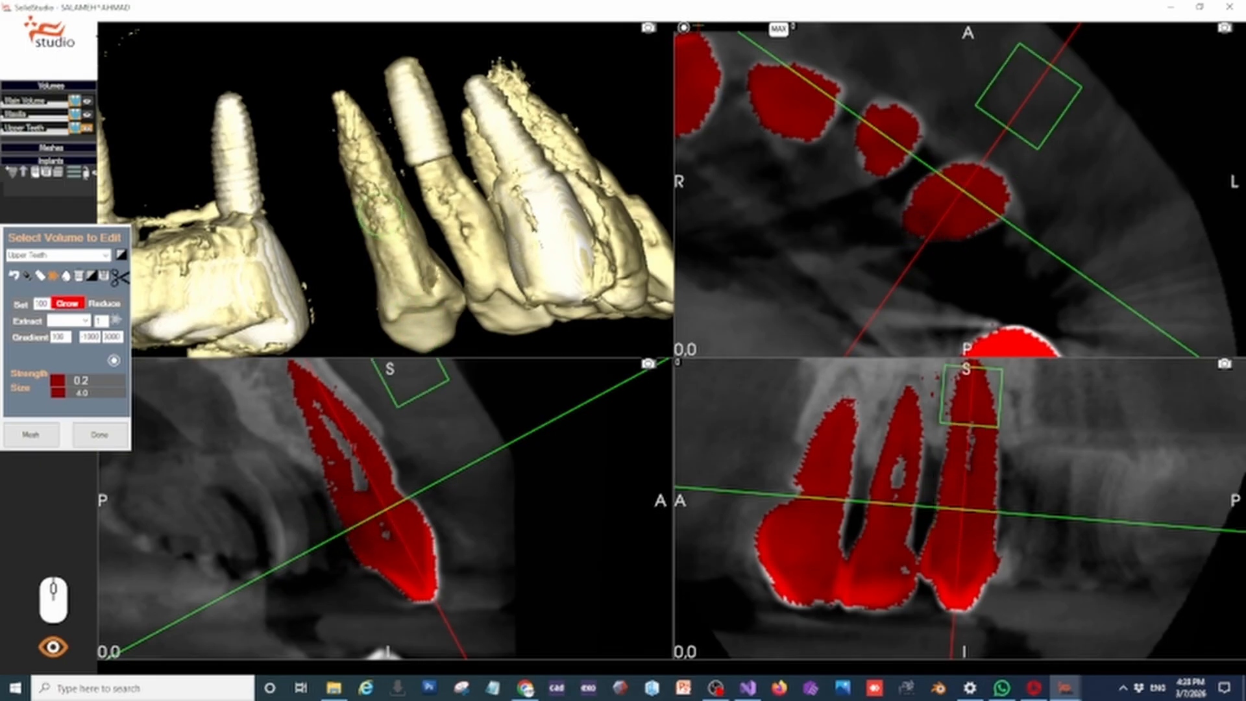
{"action": "mouse_move", "coordinate": [965, 529]}
{"action": "middle_mouse_down"}
{"action": "mouse_move", "coordinate": [984, 448]}
{"action": "mouse_move", "coordinate": [948, 508]}
{"action": "middle_mouse_up"}
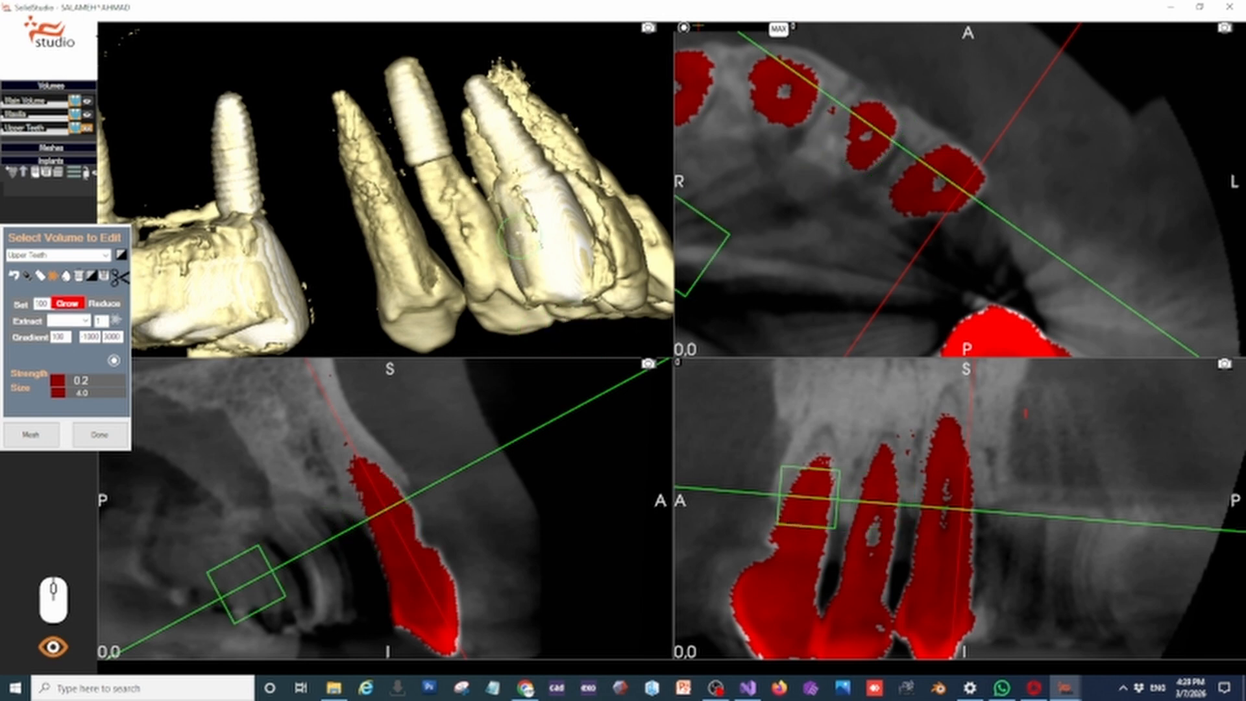
{"action": "middle_click_drag", "start_coordinate": [511, 239], "coordinate": [571, 311]}
{"action": "scroll", "coordinate": [446, 184], "scroll_direction": "down", "scroll_amount": 6}
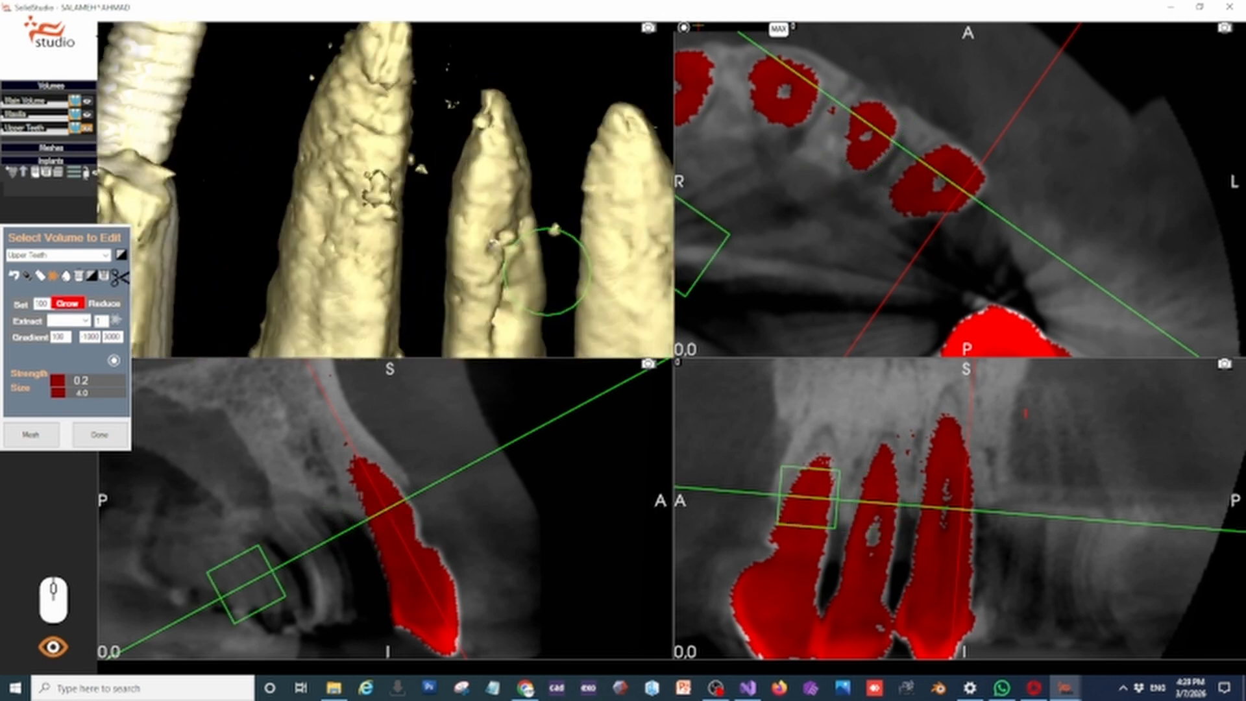
{"action": "scroll", "coordinate": [448, 184], "scroll_direction": "down", "scroll_amount": 5}
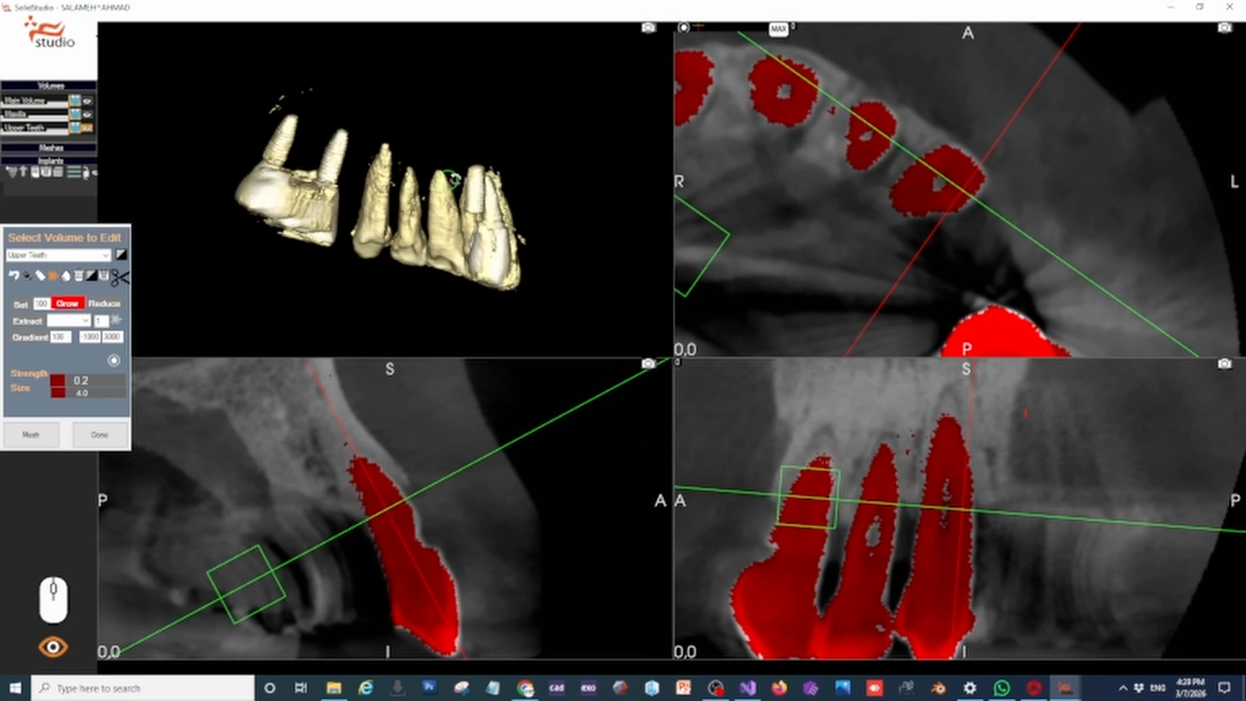
Smooth the Upper Teeth volume at 50%
{"action": "middle_click_drag", "start_coordinate": [587, 215], "coordinate": [461, 219]}
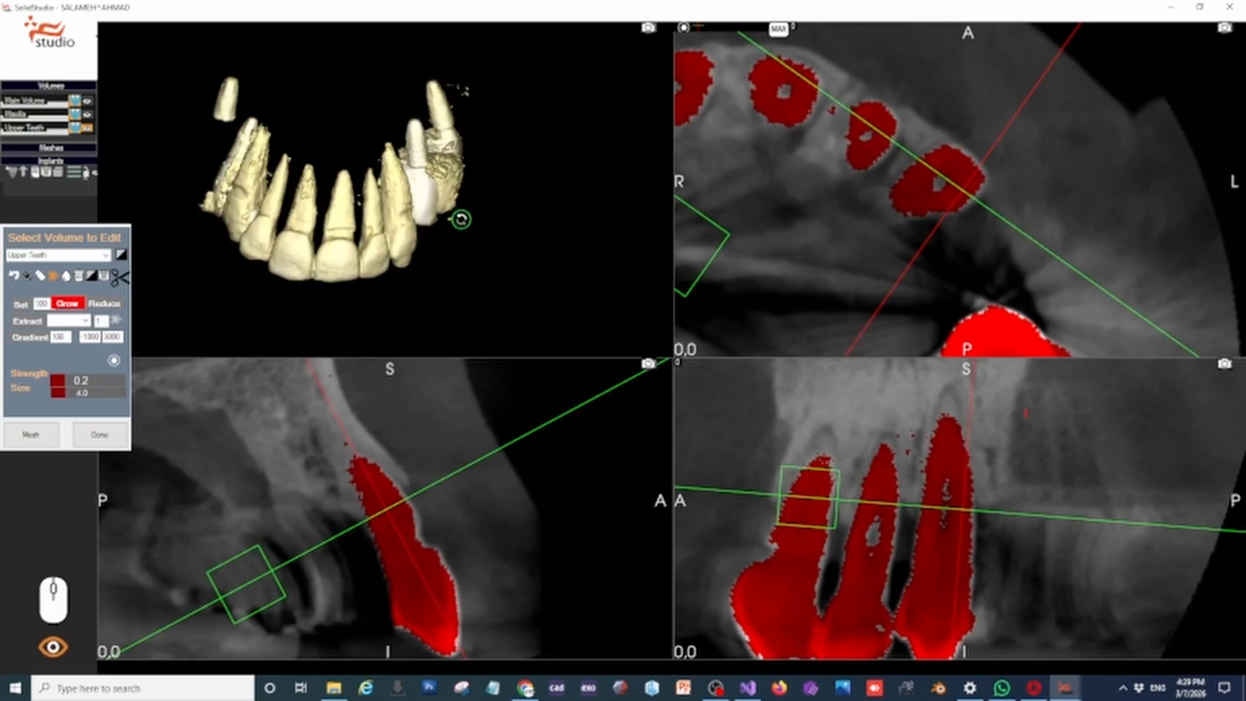
{"action": "mouse_move", "coordinate": [358, 186]}
{"action": "middle_mouse_down"}
{"action": "mouse_move", "coordinate": [363, 152]}
{"action": "mouse_move", "coordinate": [370, 162]}
{"action": "middle_mouse_up"}
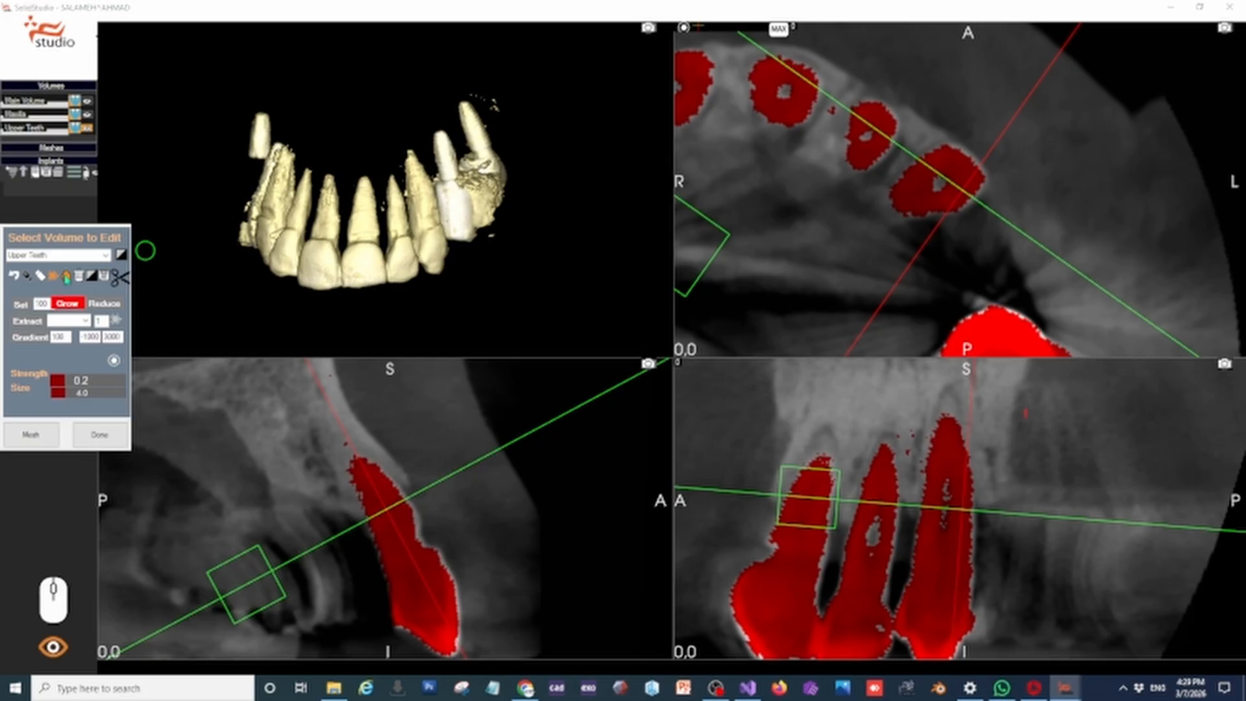
{"action": "left_click", "coordinate": [66, 277]}
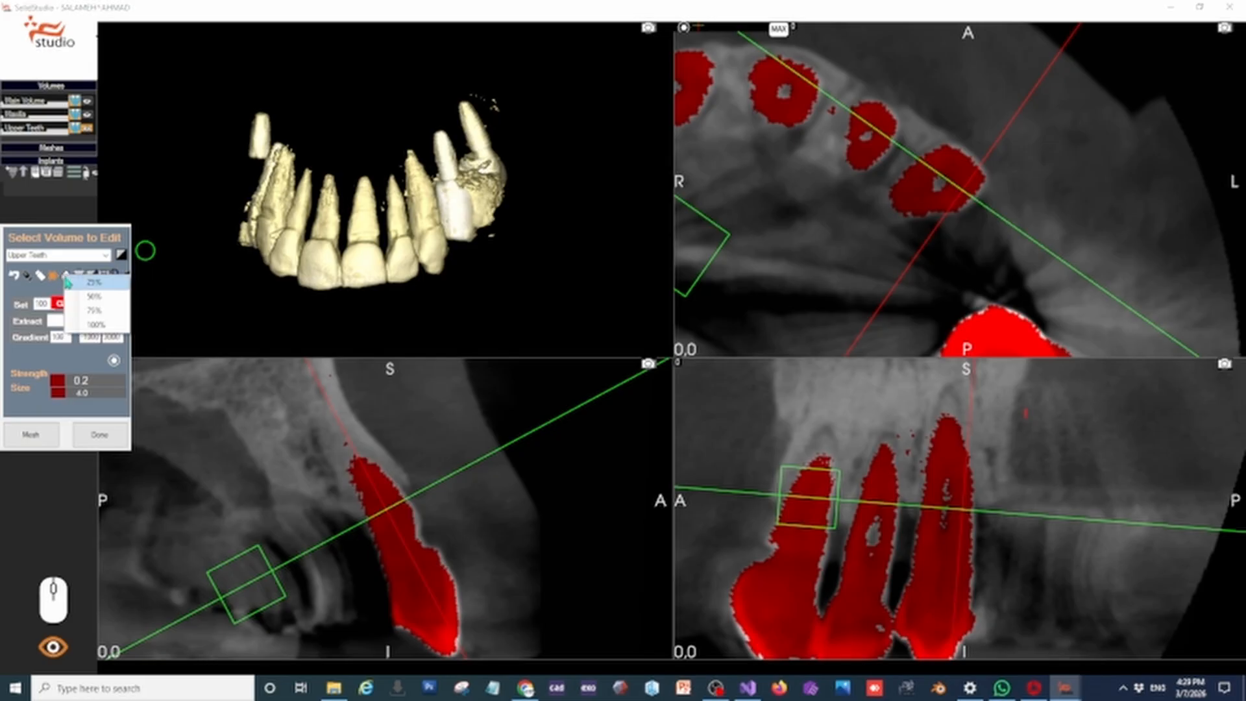
{"action": "left_click", "coordinate": [96, 297]}
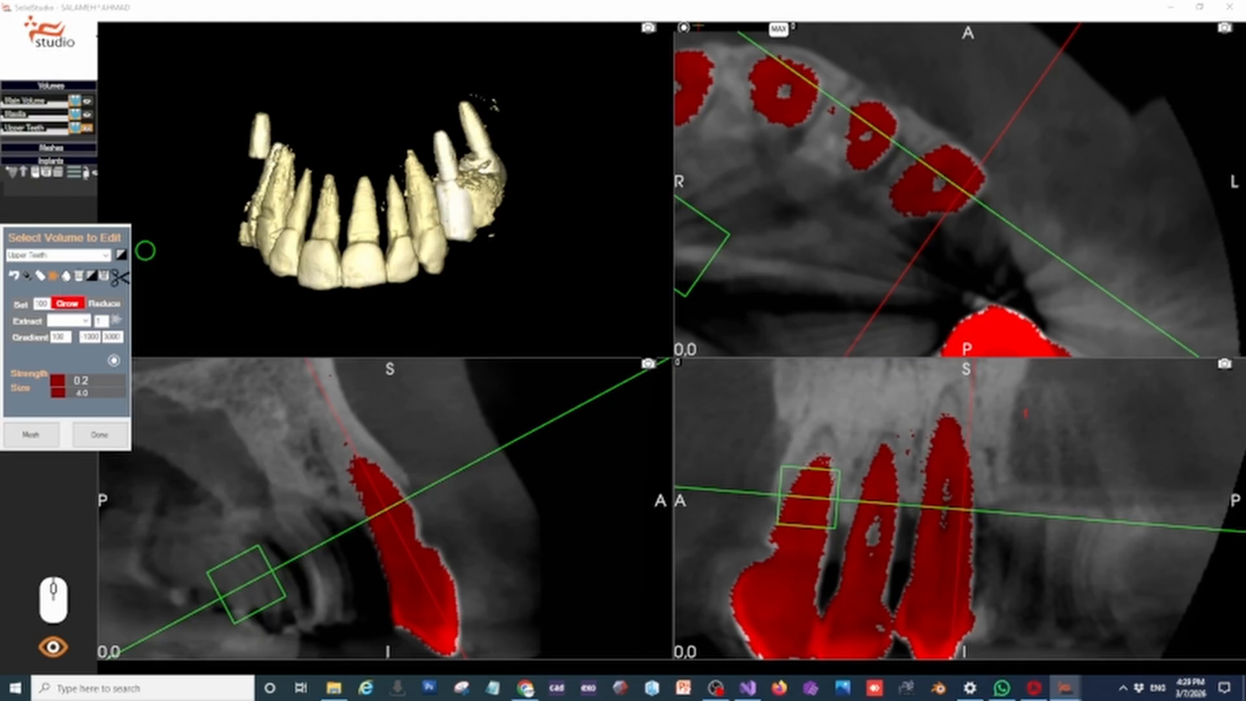
{"action": "mouse_move", "coordinate": [308, 217]}
{"action": "middle_mouse_down"}
{"action": "mouse_move", "coordinate": [395, 206]}
{"action": "mouse_move", "coordinate": [286, 223]}
{"action": "mouse_move", "coordinate": [323, 241]}
{"action": "mouse_move", "coordinate": [490, 268]}
{"action": "middle_mouse_up"}
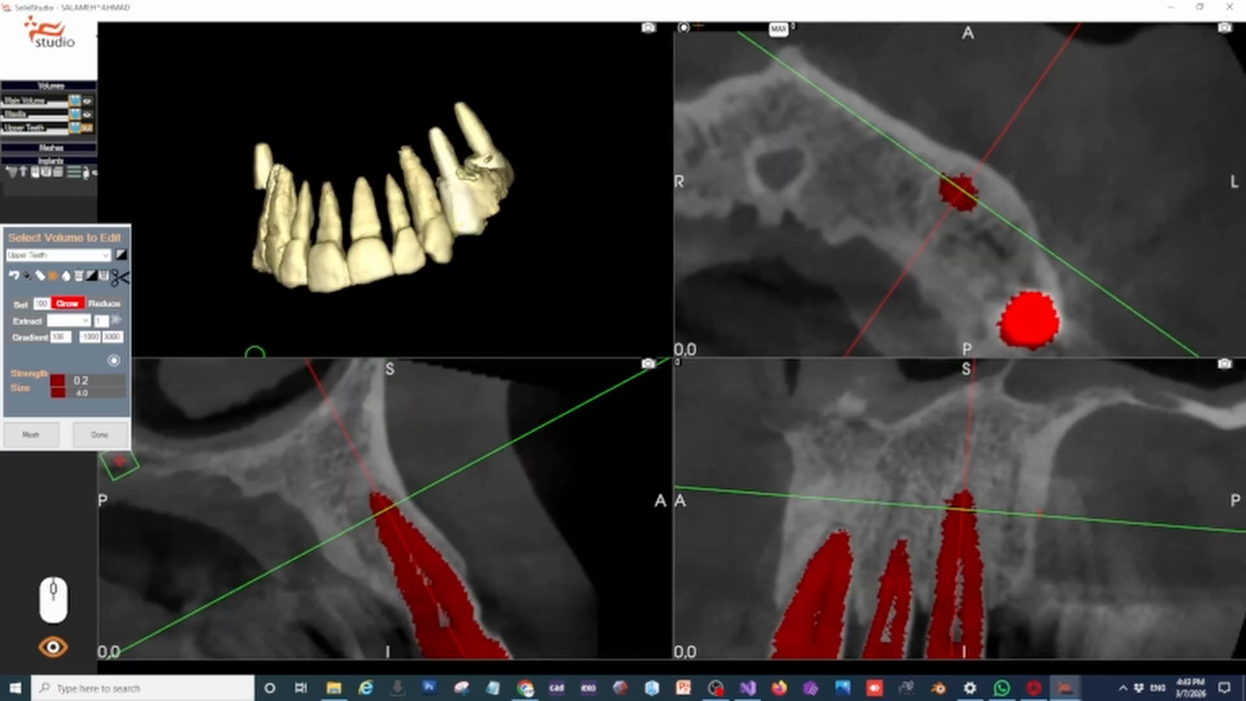
Generate a mesh from the Upper Teeth volume and colour it pale yellow
{"action": "left_click", "coordinate": [55, 442]}
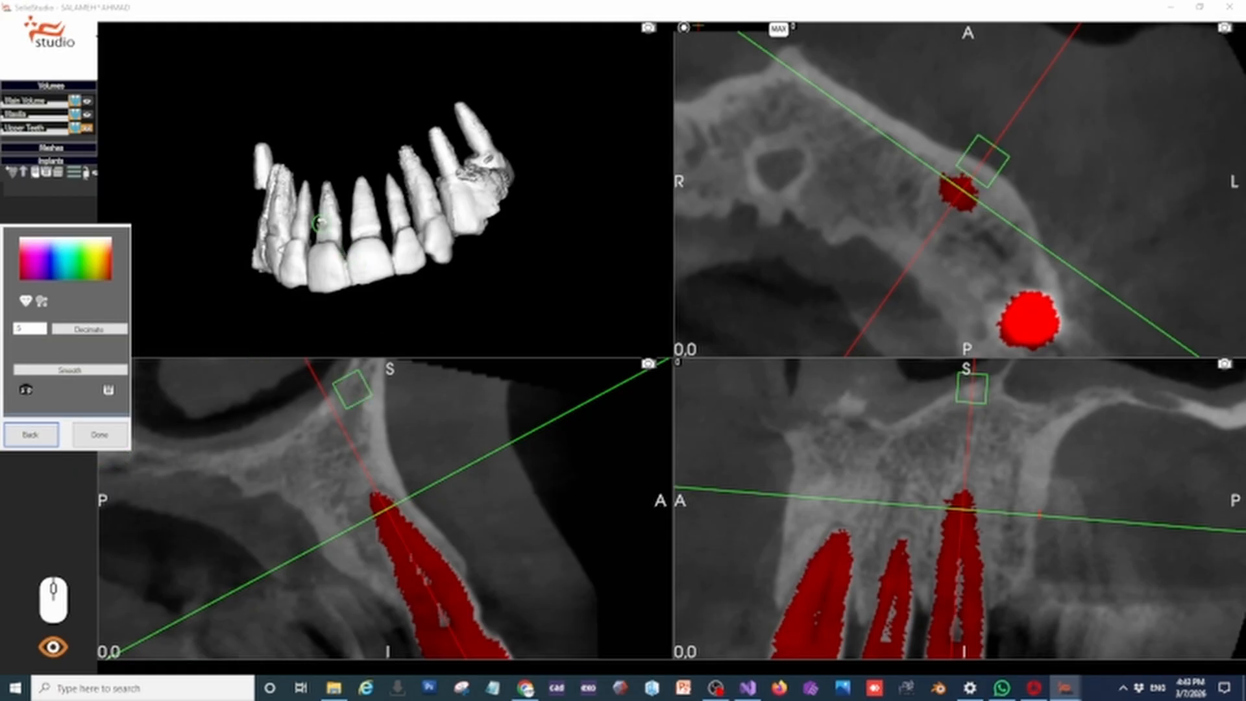
{"action": "middle_click_drag", "start_coordinate": [320, 224], "coordinate": [387, 143]}
{"action": "left_click", "coordinate": [92, 265]}
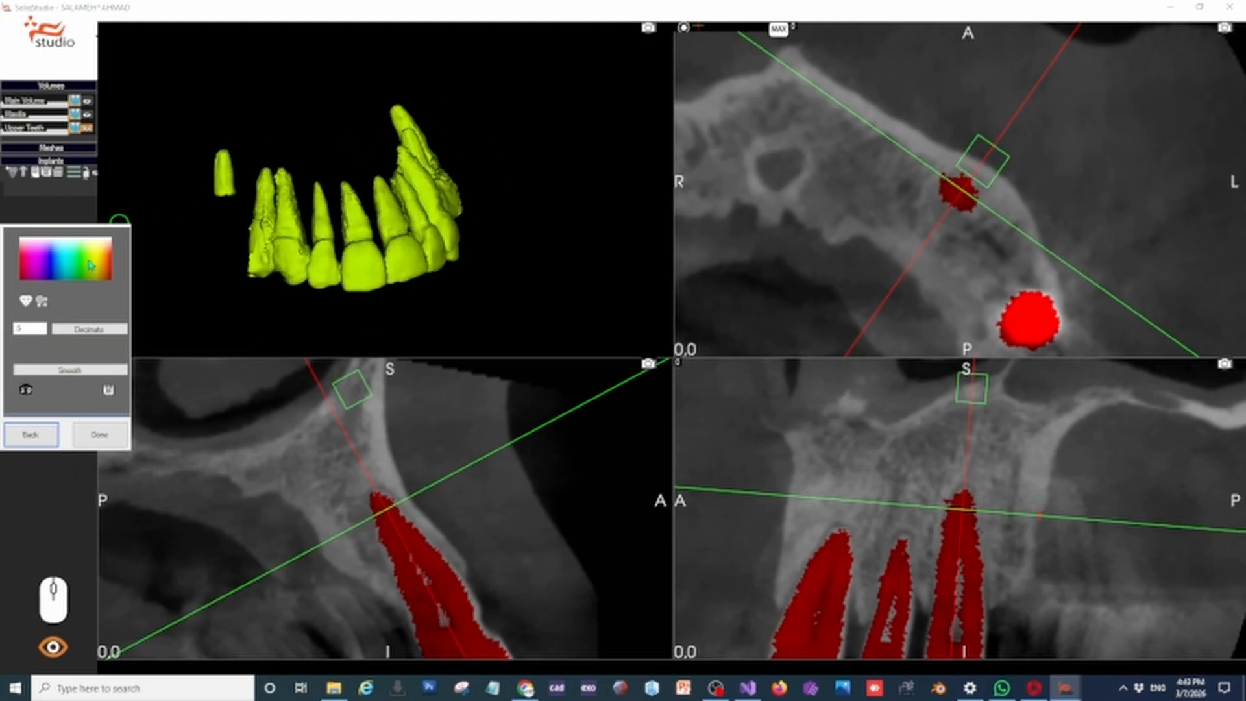
{"action": "left_click", "coordinate": [84, 258]}
{"action": "left_click", "coordinate": [96, 253]}
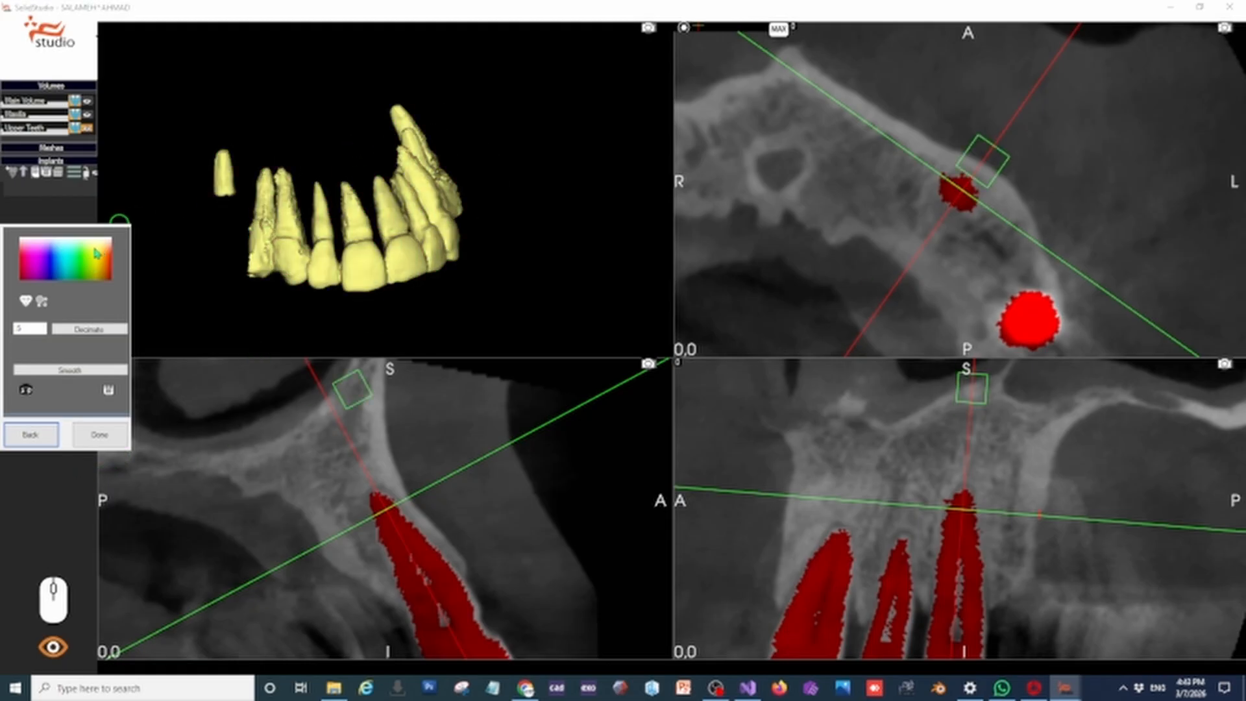
{"action": "left_click", "coordinate": [36, 435]}
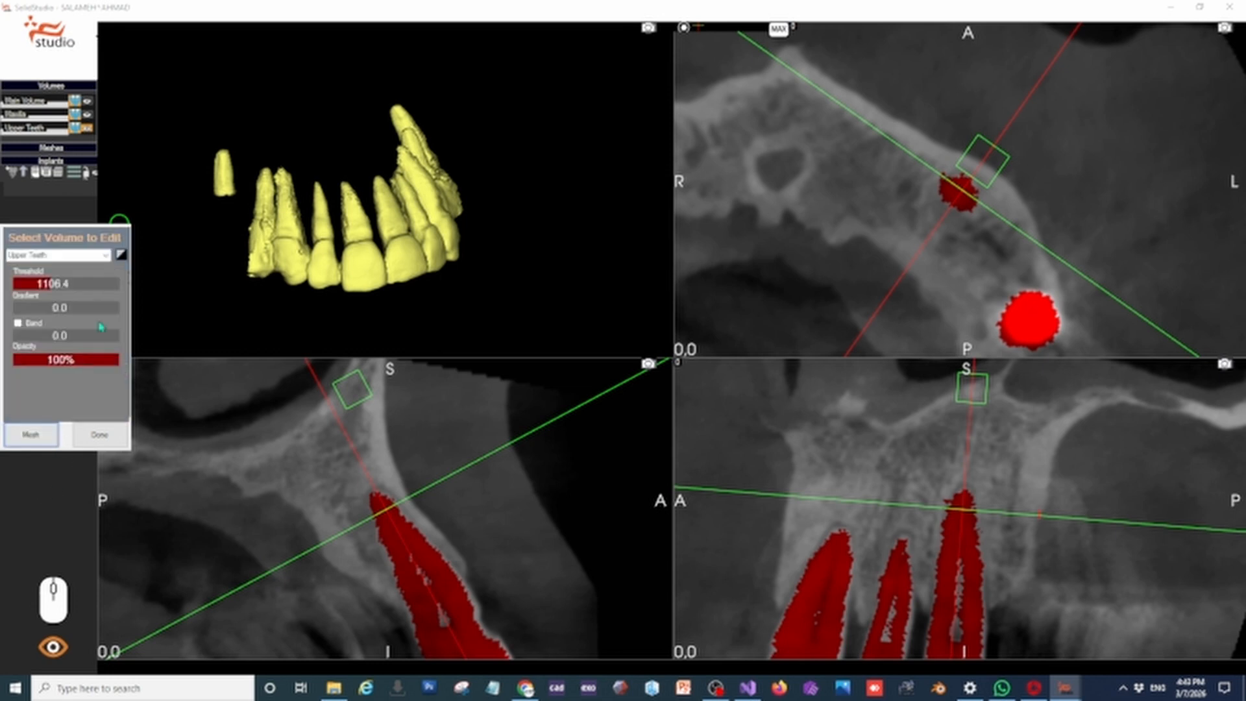
Switch editing to the Maxilla volume and bring up its segmentation tools in Extract mode
{"action": "left_click", "coordinate": [106, 257]}
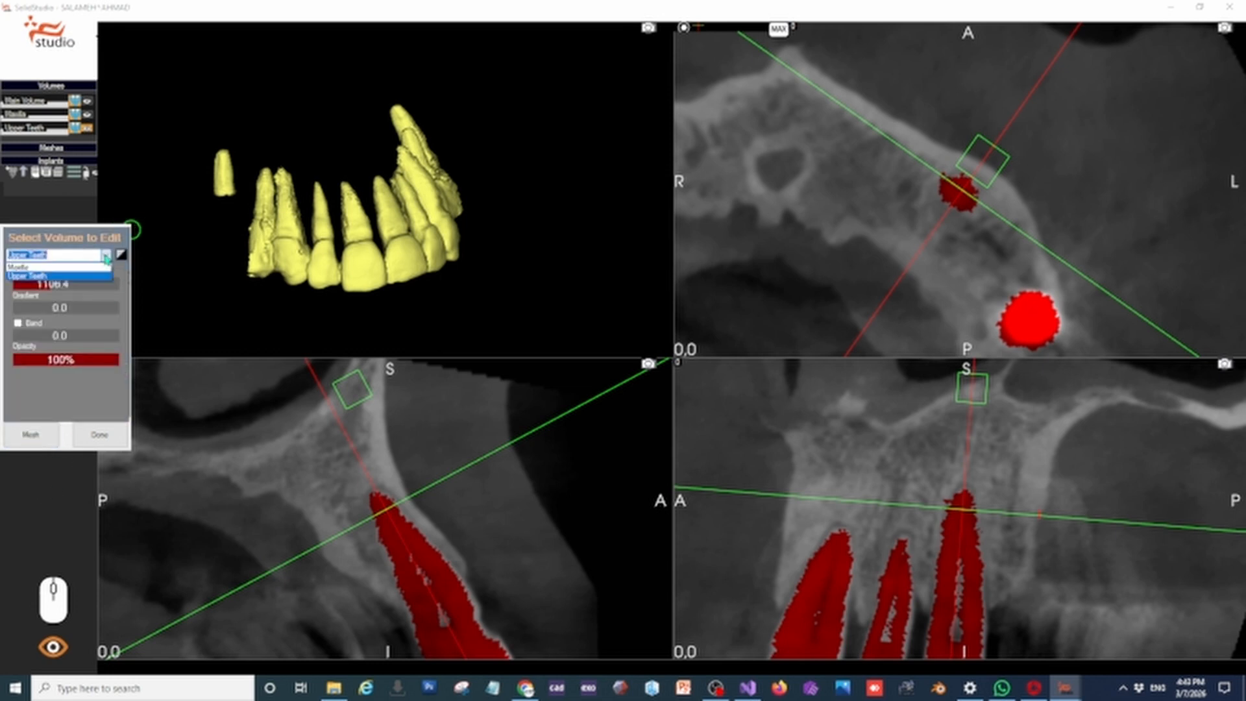
{"action": "left_click", "coordinate": [40, 268]}
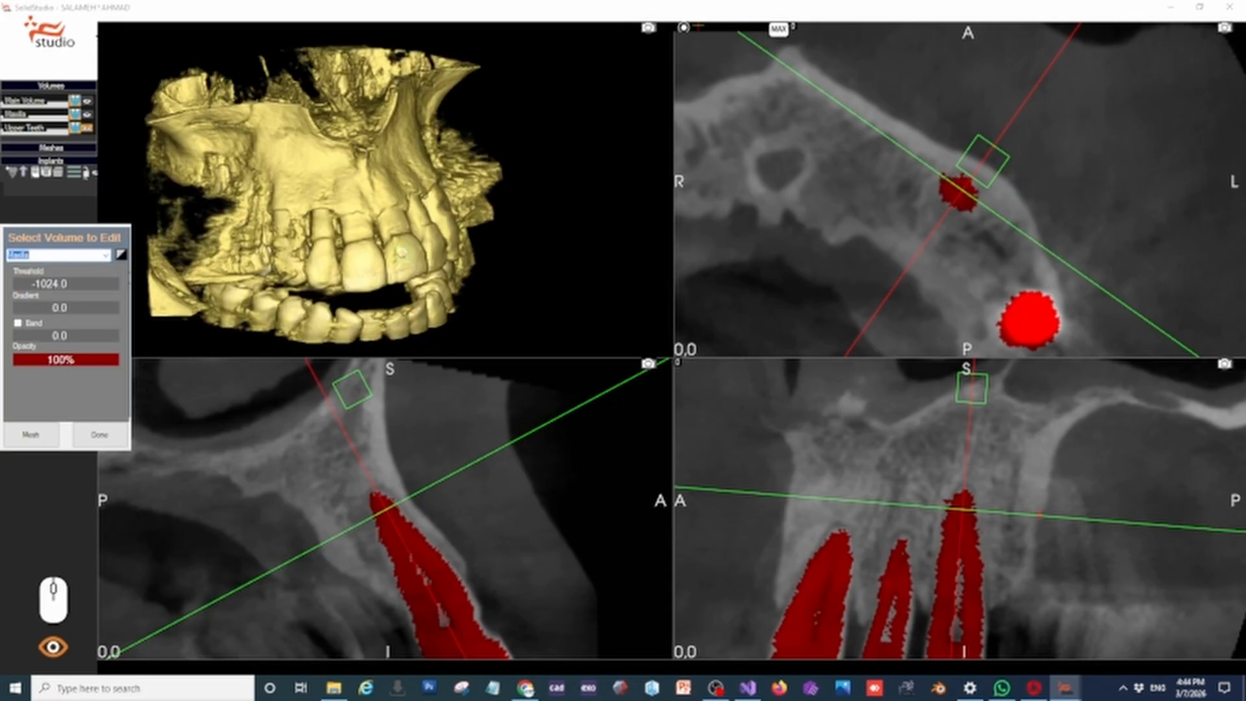
{"action": "mouse_move", "coordinate": [419, 245]}
{"action": "left_mouse_down"}
{"action": "mouse_move", "coordinate": [470, 239]}
{"action": "mouse_move", "coordinate": [338, 246]}
{"action": "mouse_move", "coordinate": [433, 251]}
{"action": "left_mouse_up"}
{"action": "left_click", "coordinate": [122, 255]}
{"action": "left_click_drag", "start_coordinate": [39, 286], "coordinate": [41, 286]}
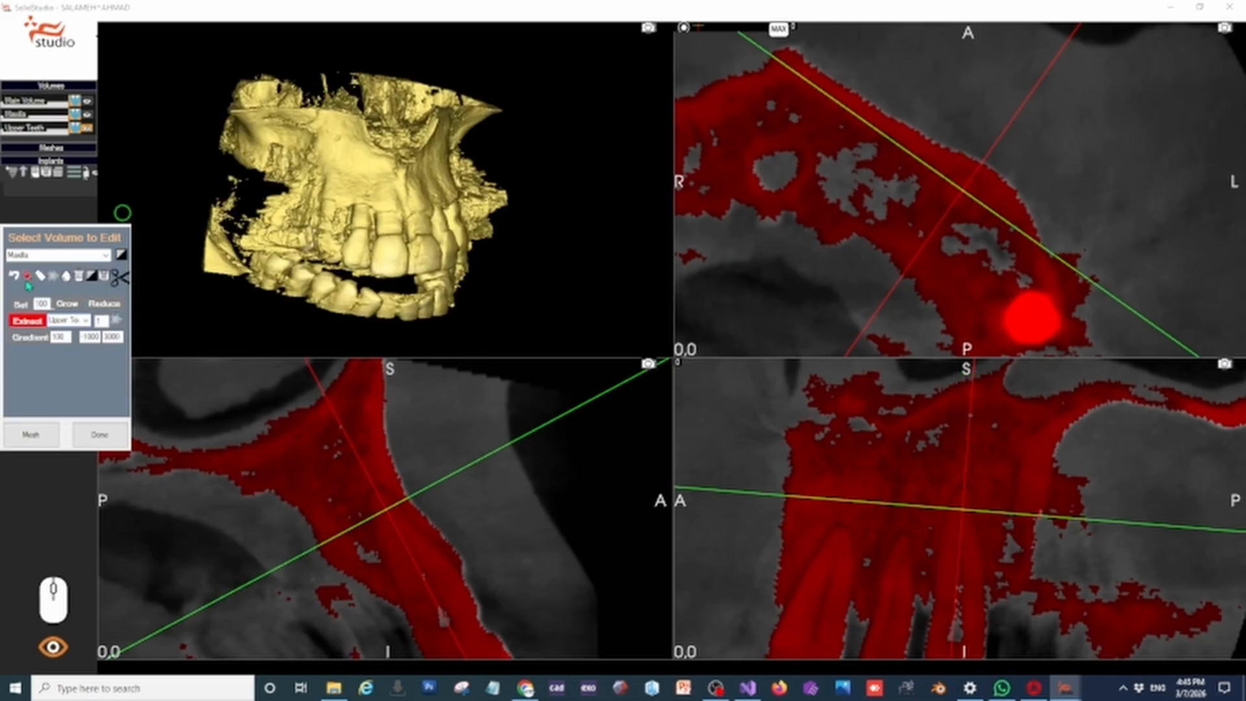
Extract the Upper Teeth from the Maxilla volume with an outline around the whole model
{"action": "left_click", "coordinate": [26, 278]}
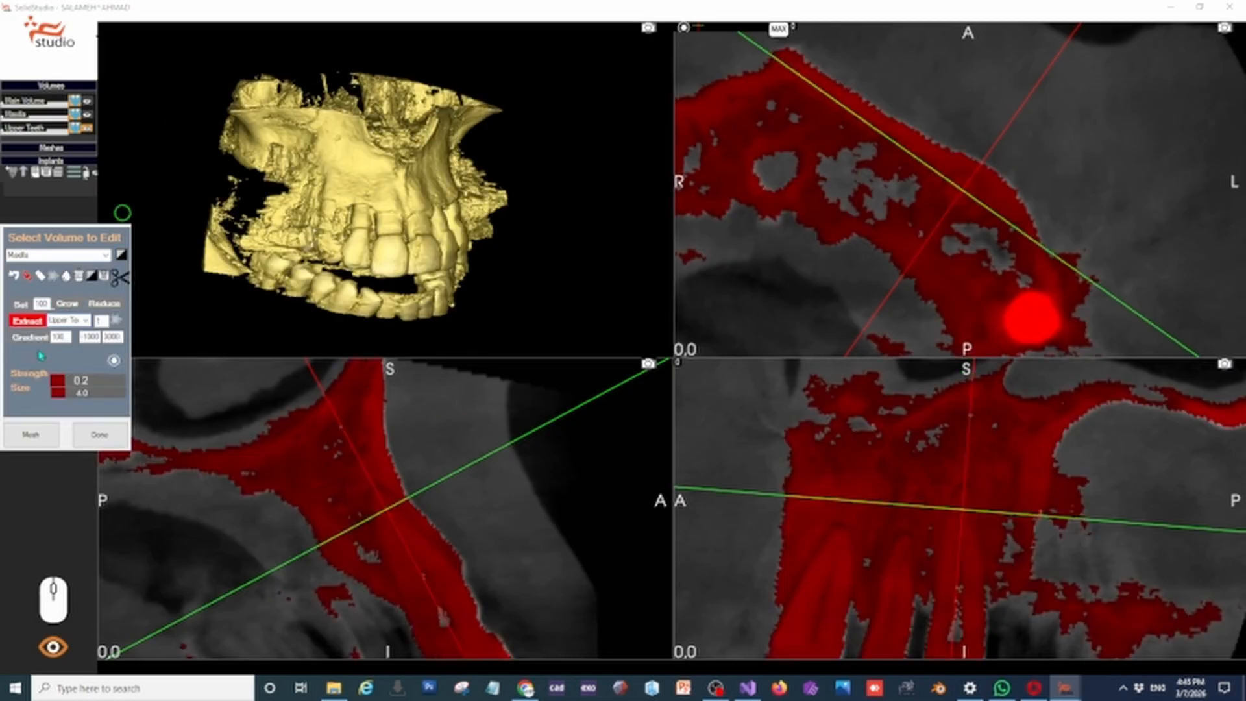
{"action": "left_click", "coordinate": [28, 279]}
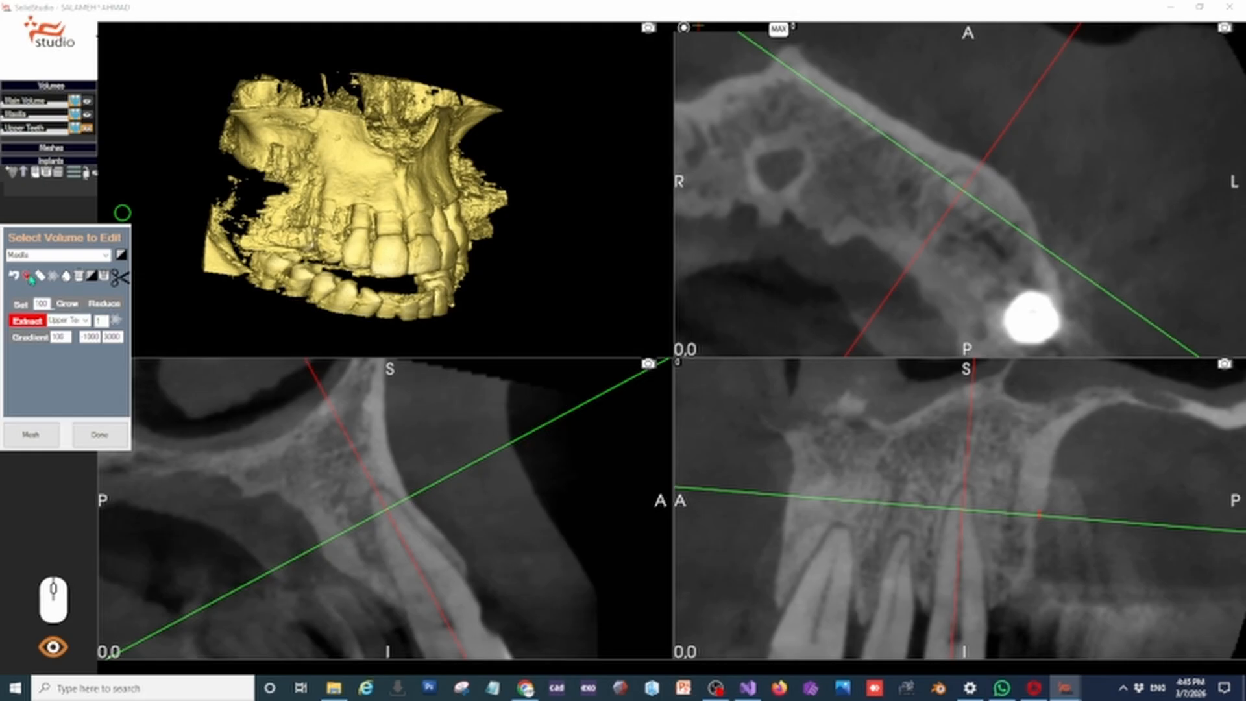
{"action": "left_click", "coordinate": [28, 277]}
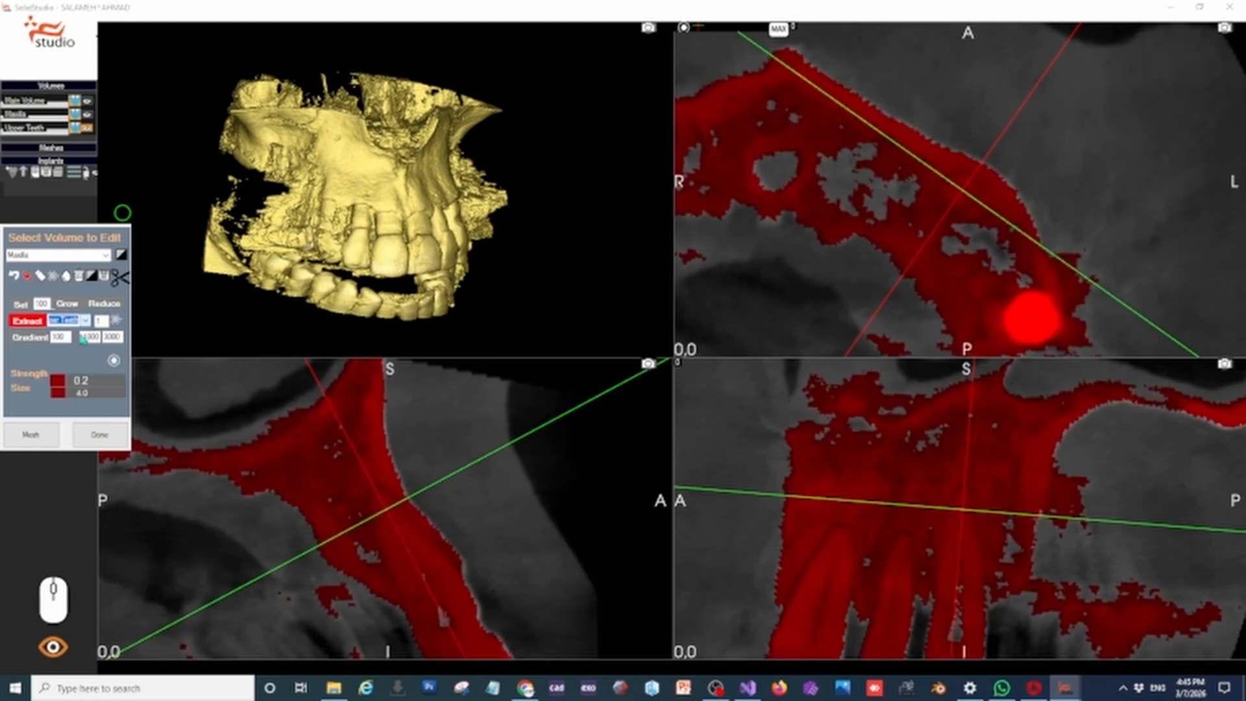
{"action": "left_click", "coordinate": [195, 59]}
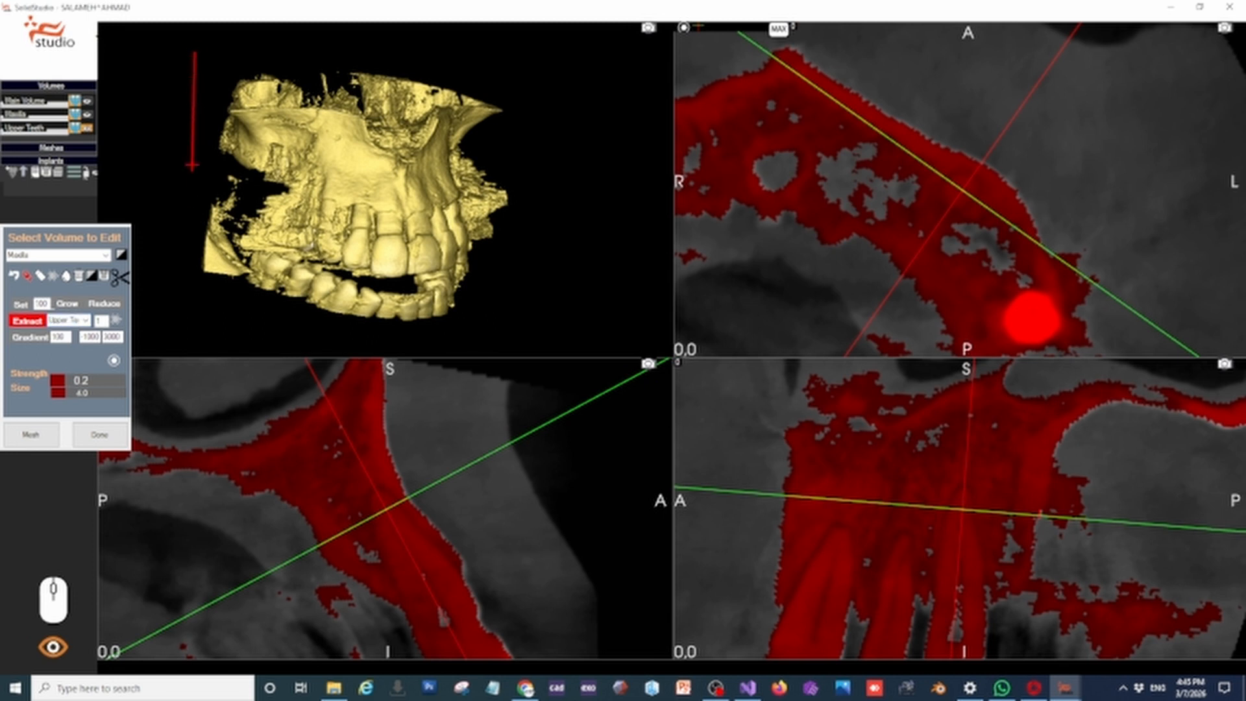
{"action": "left_click", "coordinate": [176, 274]}
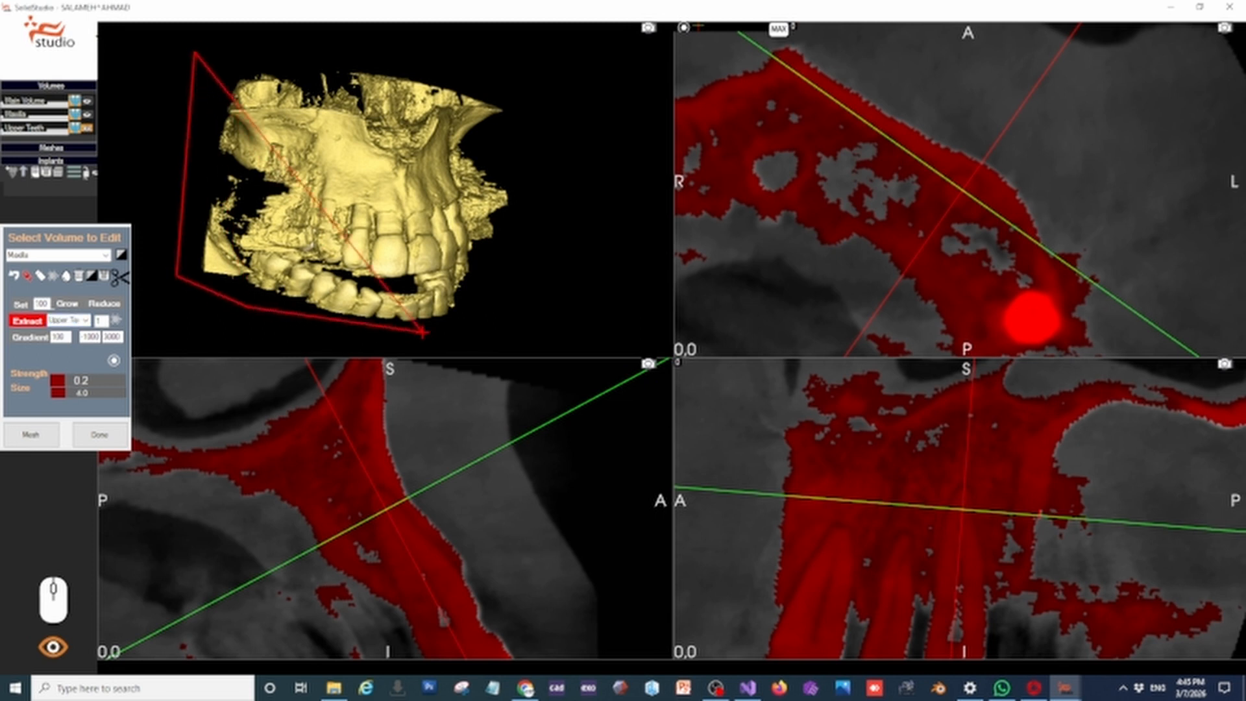
{"action": "left_click", "coordinate": [498, 329]}
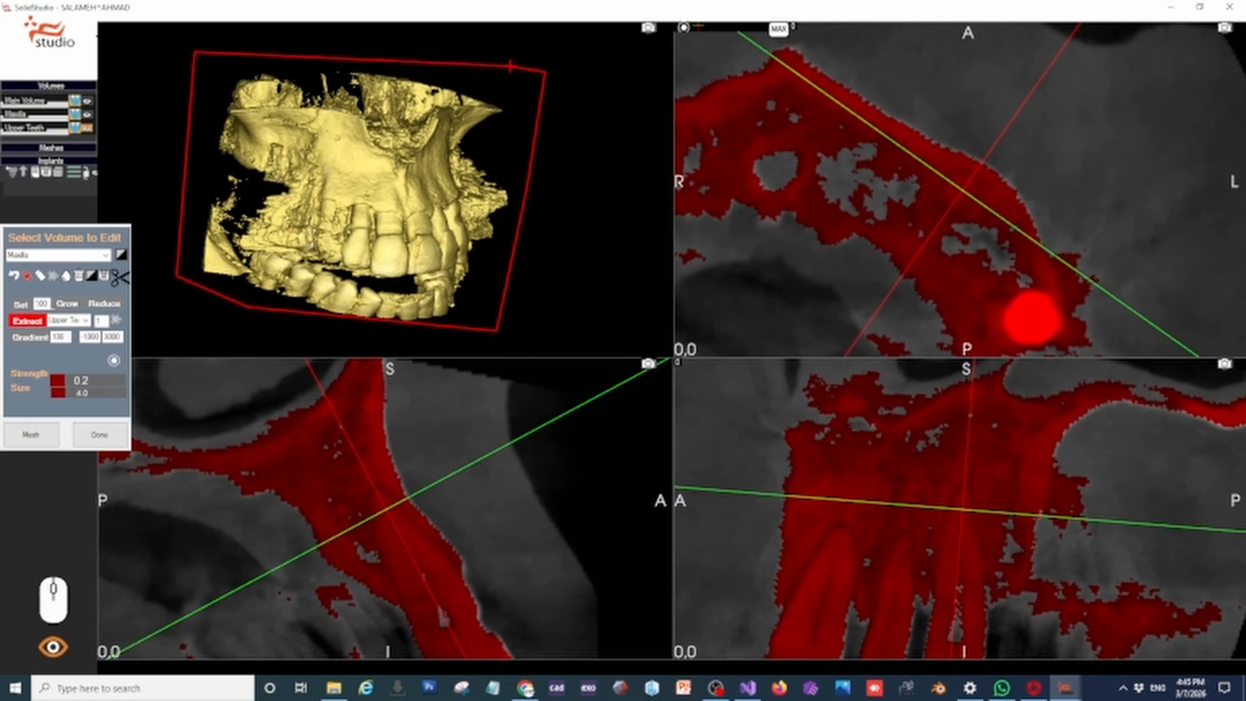
{"action": "right_click", "coordinate": [457, 63]}
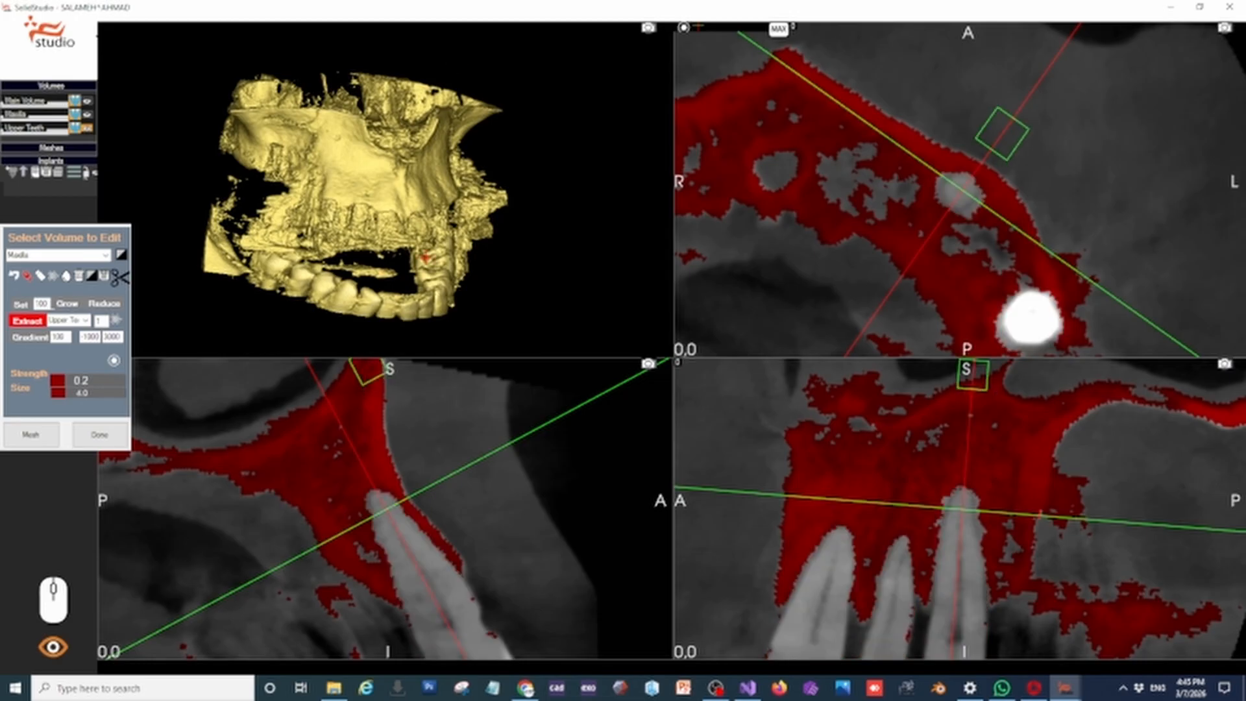
Switch to Set mode and cut away the lower teeth and the scatter beneath the maxilla with an outline in side view
{"action": "left_click_drag", "start_coordinate": [403, 263], "coordinate": [569, 217]}
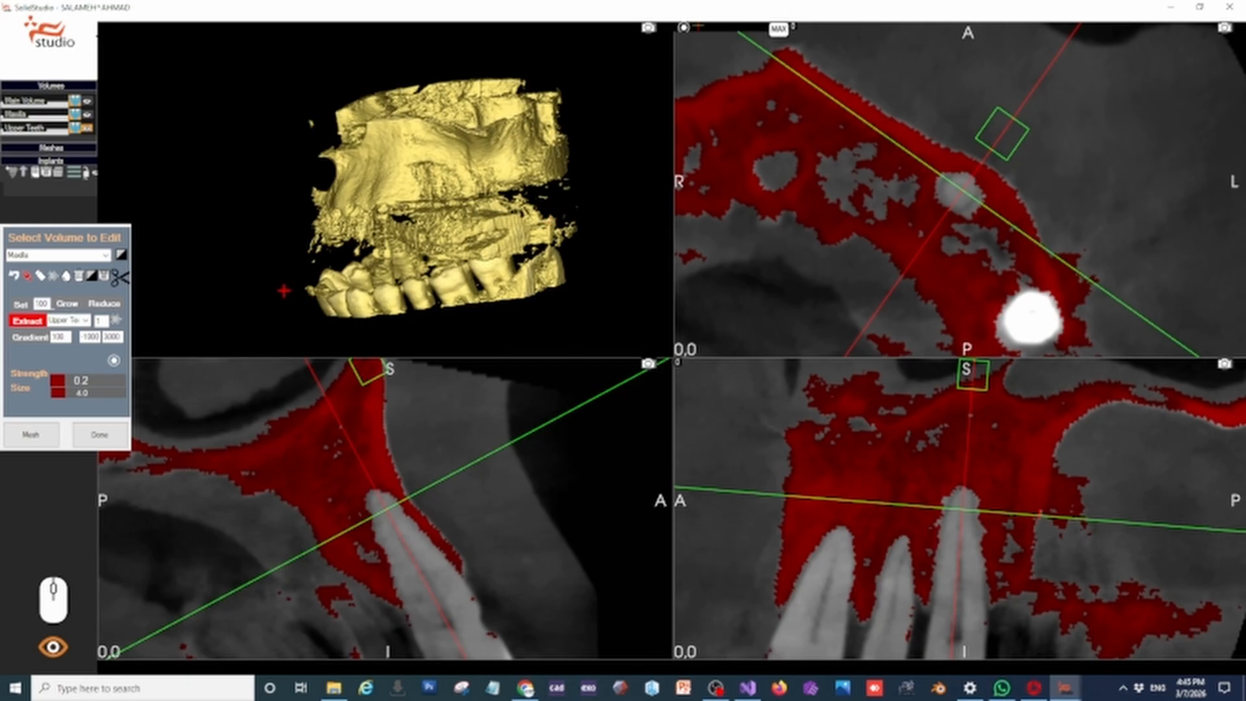
{"action": "middle_click_drag", "start_coordinate": [305, 232], "coordinate": [250, 218]}
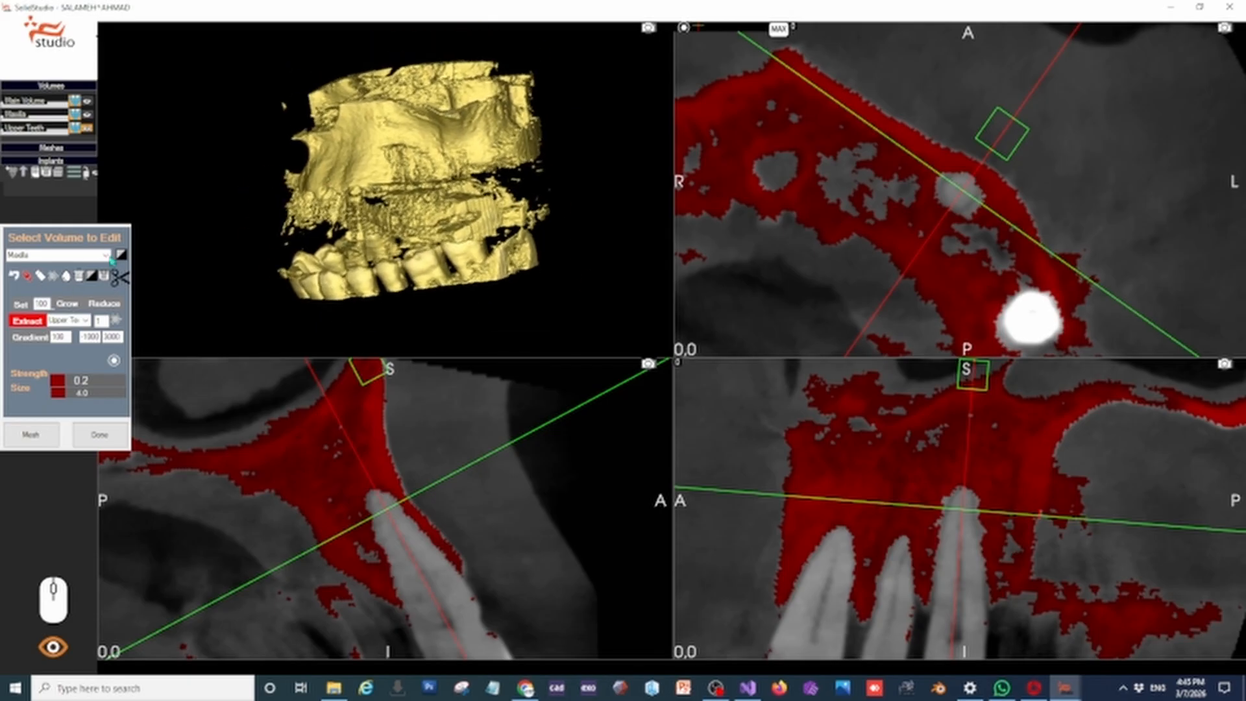
{"action": "left_click", "coordinate": [18, 315]}
{"action": "left_click", "coordinate": [227, 200]}
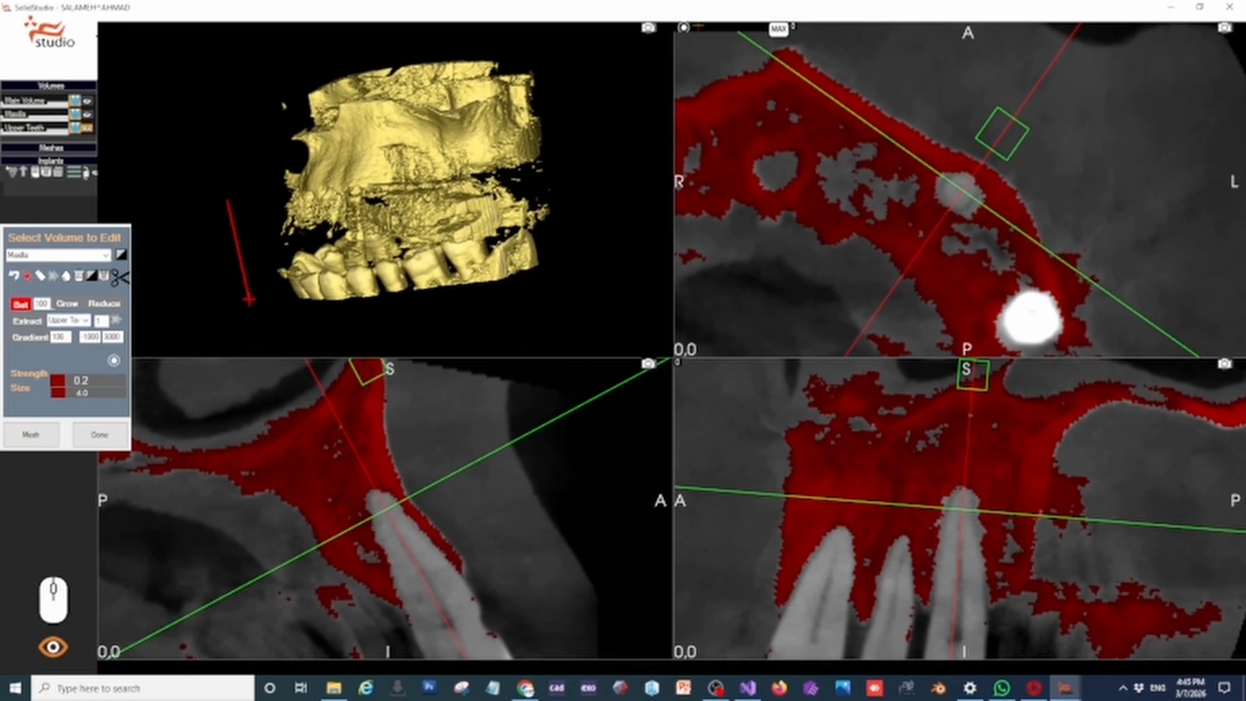
{"action": "left_click", "coordinate": [250, 299]}
{"action": "left_click", "coordinate": [364, 321]}
{"action": "left_click", "coordinate": [542, 303]}
{"action": "left_click", "coordinate": [569, 212]}
{"action": "left_click", "coordinate": [564, 176]}
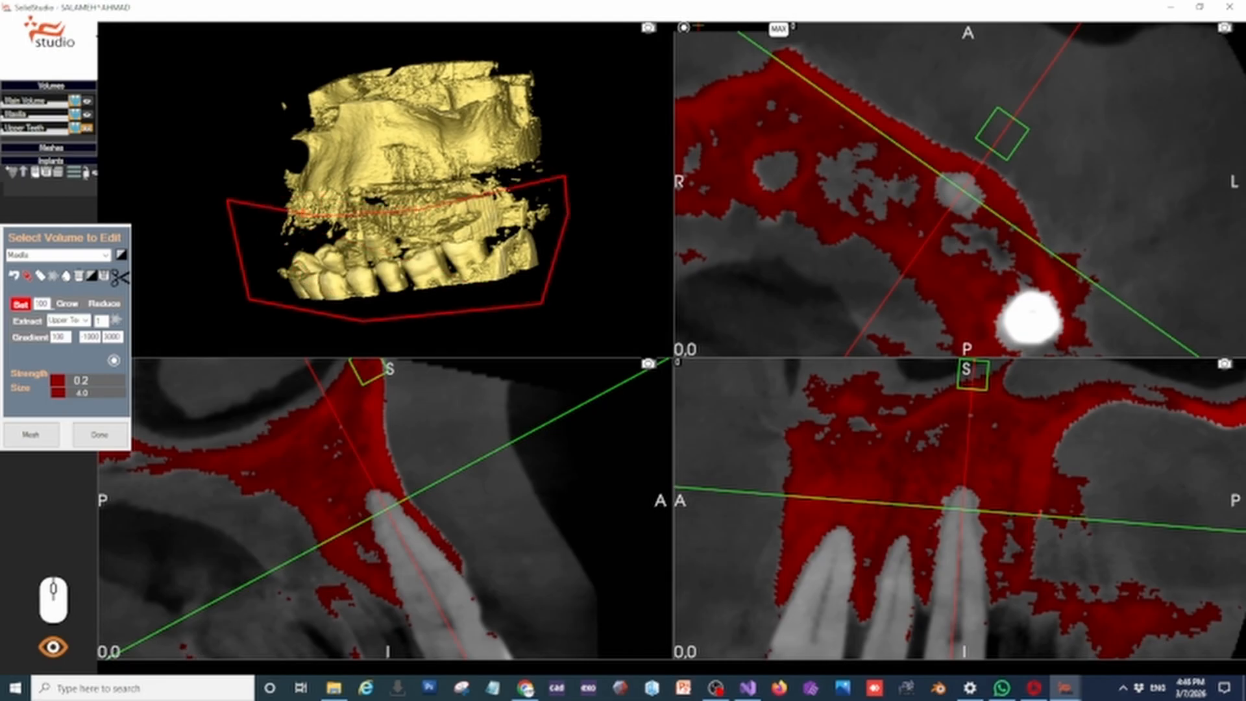
{"action": "right_click", "coordinate": [254, 207]}
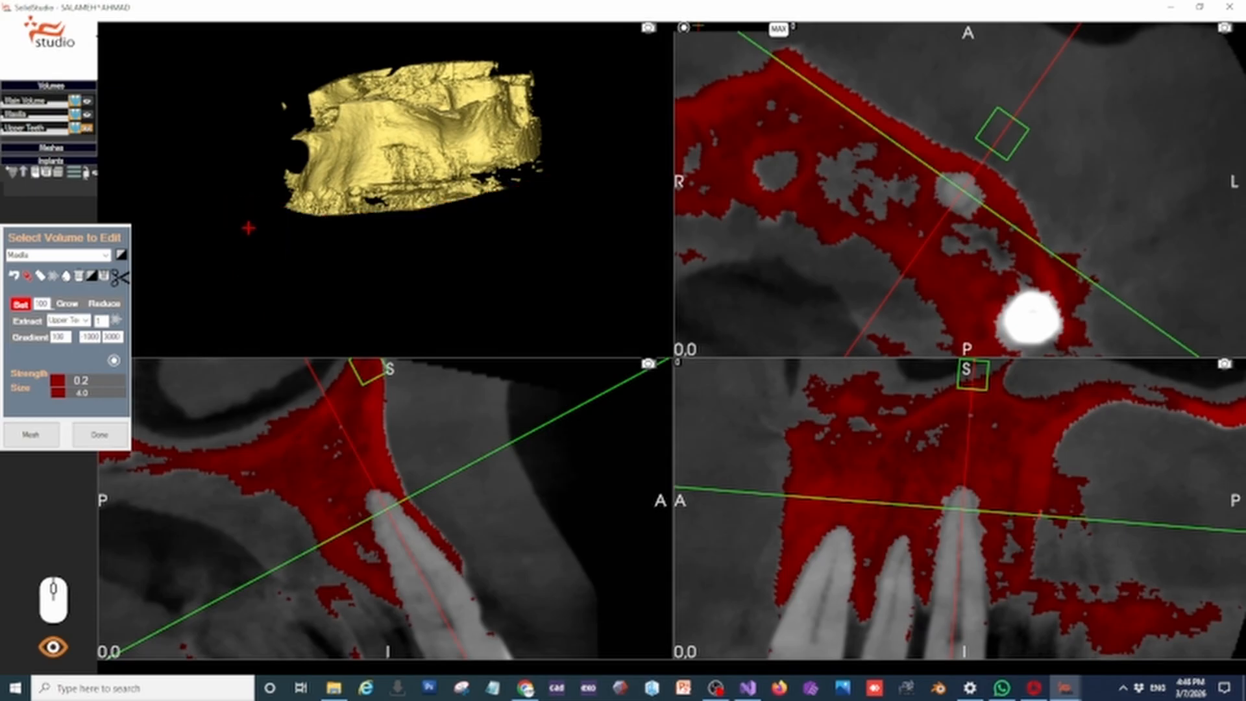
Cut off the leftover fragments below the rear of the maxilla on the patient's right with further outlines
{"action": "mouse_move", "coordinate": [247, 228]}
{"action": "right_mouse_down"}
{"action": "mouse_move", "coordinate": [275, 133]}
{"action": "mouse_move", "coordinate": [322, 229]}
{"action": "mouse_move", "coordinate": [349, 219]}
{"action": "right_mouse_up"}
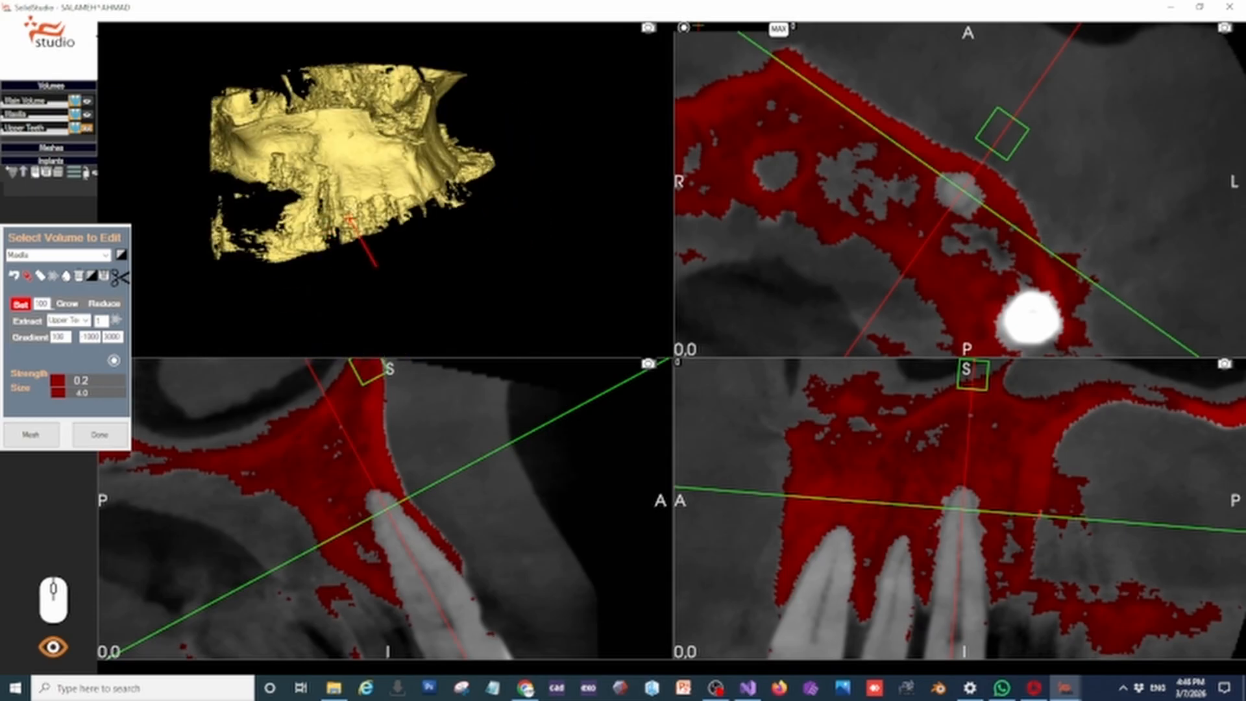
{"action": "left_click", "coordinate": [288, 205]}
{"action": "left_click", "coordinate": [174, 196]}
{"action": "left_click", "coordinate": [180, 286]}
{"action": "right_click", "coordinate": [277, 301]}
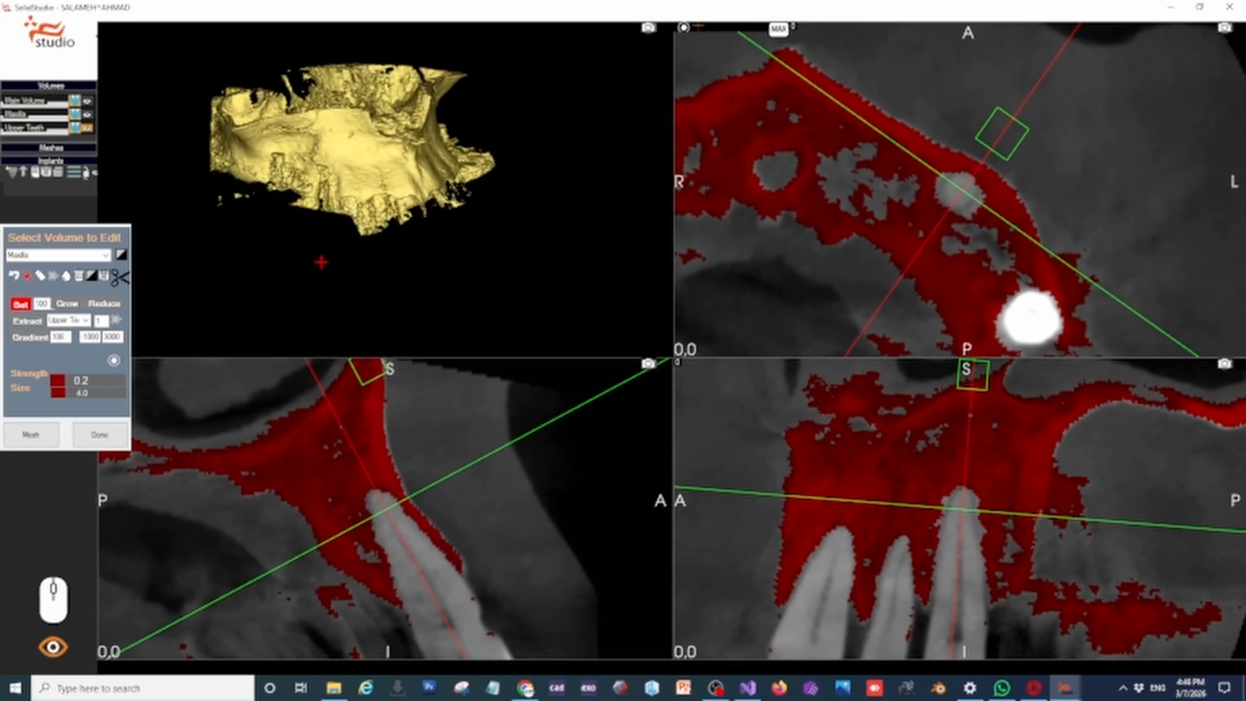
{"action": "right_click_drag", "start_coordinate": [321, 263], "coordinate": [391, 240]}
{"action": "left_click", "coordinate": [246, 132]}
{"action": "left_click", "coordinate": [246, 240]}
{"action": "right_click", "coordinate": [193, 224]}
Activate the brush and erase the ragged spikes hanging from the front and sides of the alveolar ridge
{"action": "scroll", "coordinate": [391, 241], "scroll_direction": "up", "scroll_amount": 3}
{"action": "scroll", "coordinate": [389, 241], "scroll_direction": "up", "scroll_amount": 5}
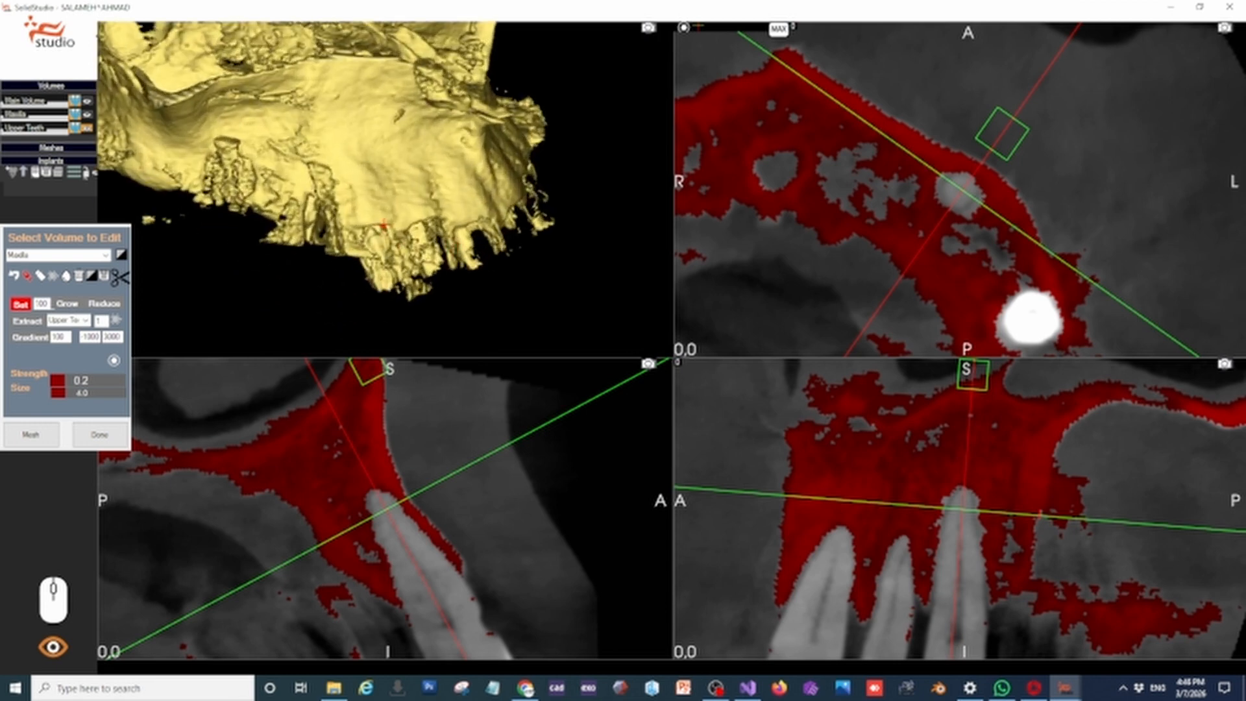
{"action": "middle_click_drag", "start_coordinate": [297, 267], "coordinate": [354, 249]}
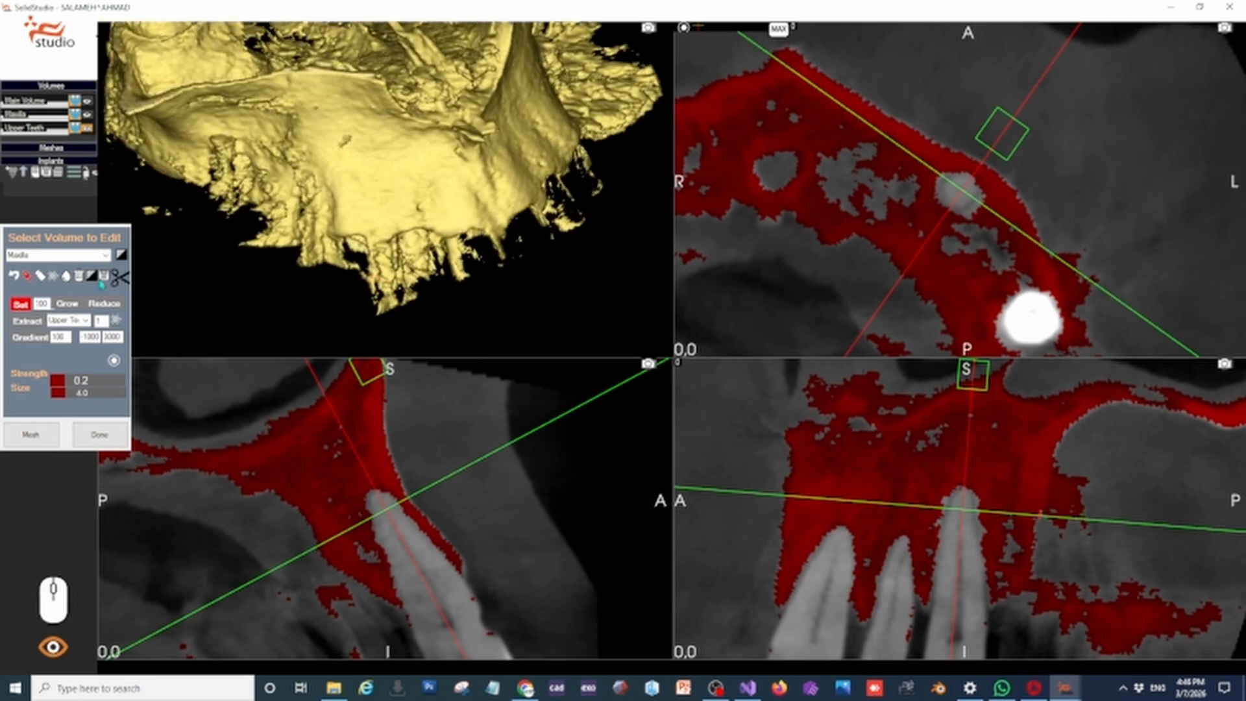
{"action": "left_click", "coordinate": [53, 277]}
{"action": "mouse_move", "coordinate": [384, 276]}
{"action": "left_mouse_down"}
{"action": "mouse_move", "coordinate": [392, 255]}
{"action": "mouse_move", "coordinate": [428, 250]}
{"action": "mouse_move", "coordinate": [389, 290]}
{"action": "mouse_move", "coordinate": [351, 262]}
{"action": "mouse_move", "coordinate": [263, 246]}
{"action": "left_mouse_up"}
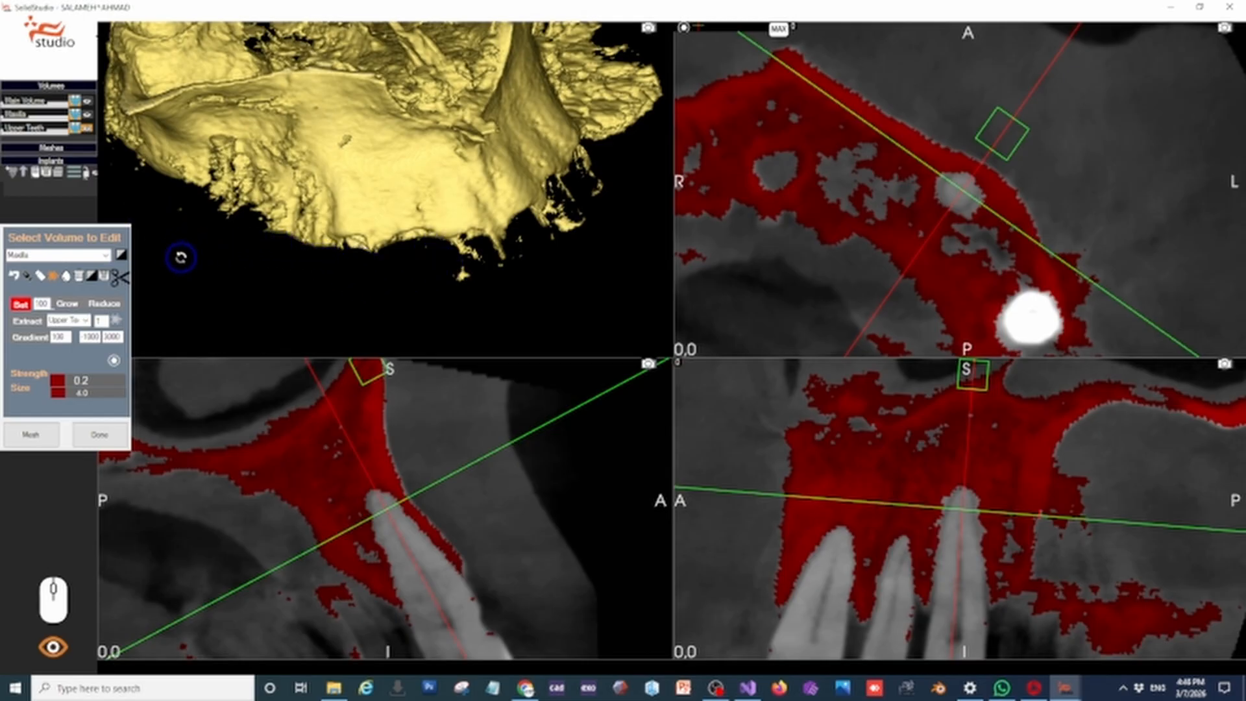
{"action": "left_click", "coordinate": [121, 255]}
{"action": "left_click", "coordinate": [121, 254]}
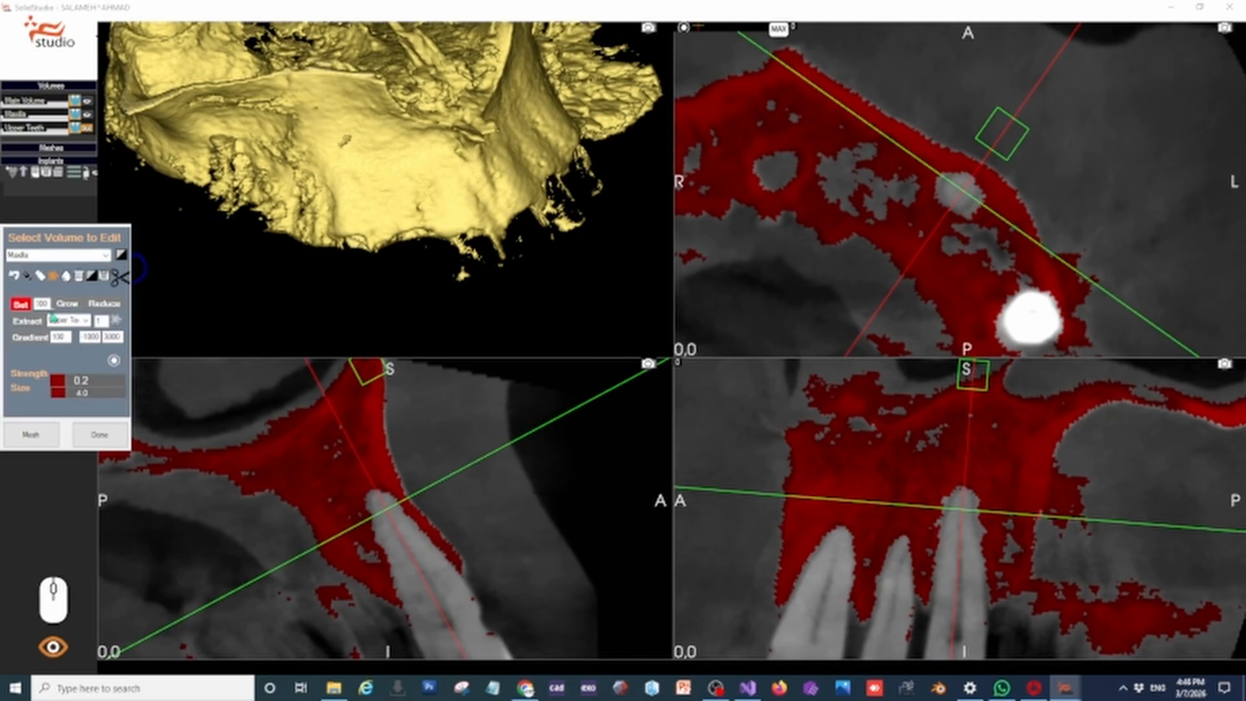
{"action": "middle_click_drag", "start_coordinate": [362, 260], "coordinate": [498, 286]}
{"action": "mouse_move", "coordinate": [447, 296]}
{"action": "left_mouse_down"}
{"action": "mouse_move", "coordinate": [478, 267]}
{"action": "mouse_move", "coordinate": [531, 167]}
{"action": "mouse_move", "coordinate": [495, 286]}
{"action": "mouse_move", "coordinate": [490, 266]}
{"action": "mouse_move", "coordinate": [517, 248]}
{"action": "mouse_move", "coordinate": [519, 294]}
{"action": "mouse_move", "coordinate": [501, 292]}
{"action": "left_mouse_up"}
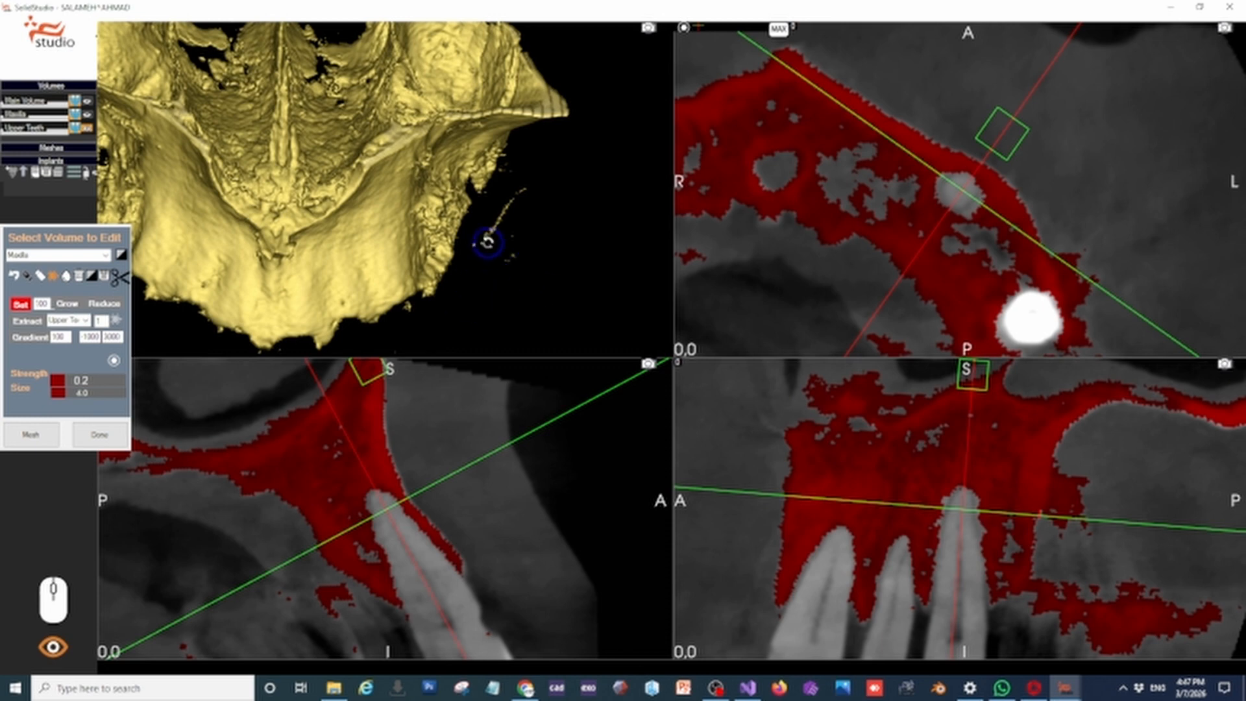
Erase the floating fragments beside the ridge on the patient's left and behind the palate with the brush
{"action": "mouse_move", "coordinate": [962, 505]}
{"action": "left_mouse_down"}
{"action": "mouse_move", "coordinate": [922, 555]}
{"action": "mouse_move", "coordinate": [935, 551]}
{"action": "left_mouse_up"}
{"action": "left_click", "coordinate": [922, 301]}
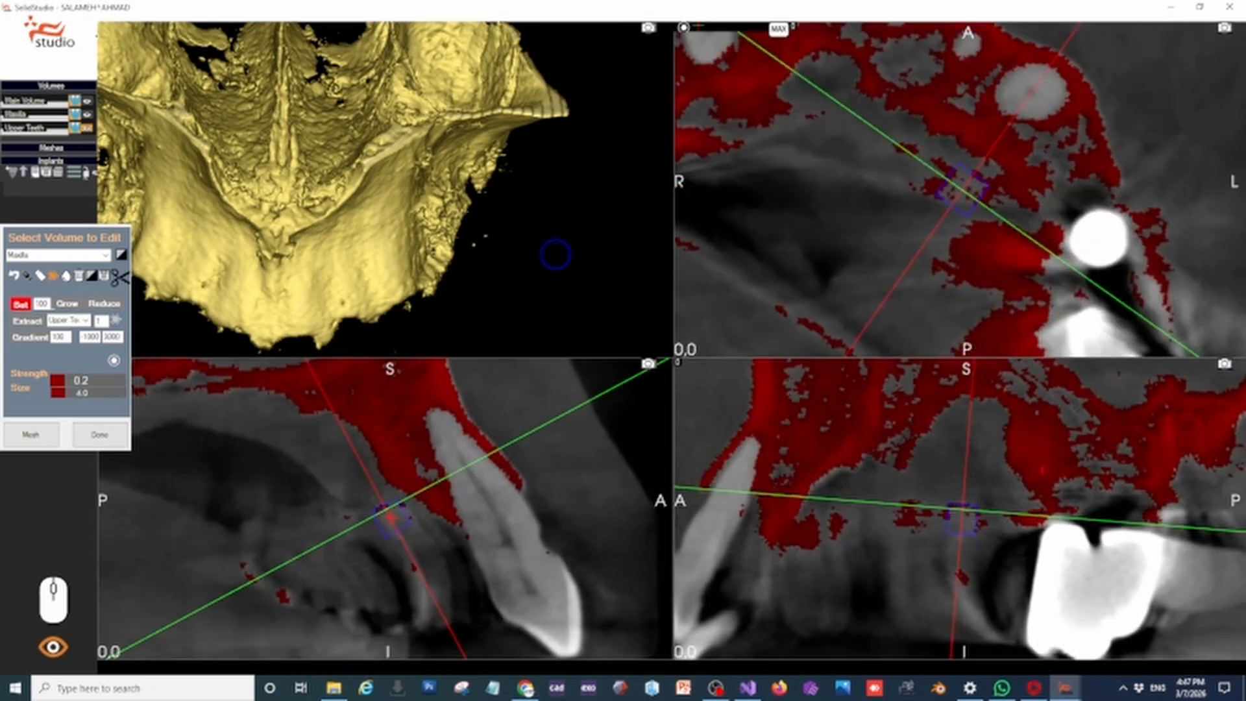
{"action": "mouse_move", "coordinate": [556, 255]}
{"action": "left_mouse_down"}
{"action": "mouse_move", "coordinate": [523, 272]}
{"action": "mouse_move", "coordinate": [525, 220]}
{"action": "left_mouse_up"}
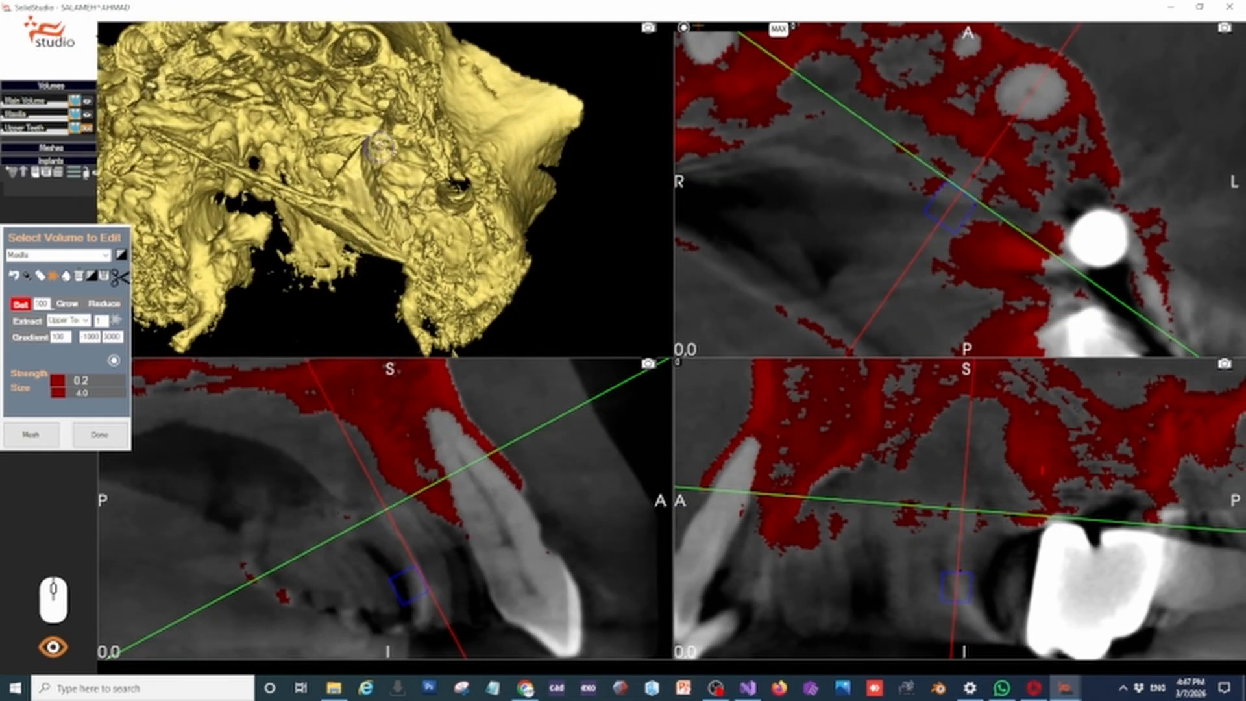
{"action": "left_click_drag", "start_coordinate": [603, 252], "coordinate": [450, 105]}
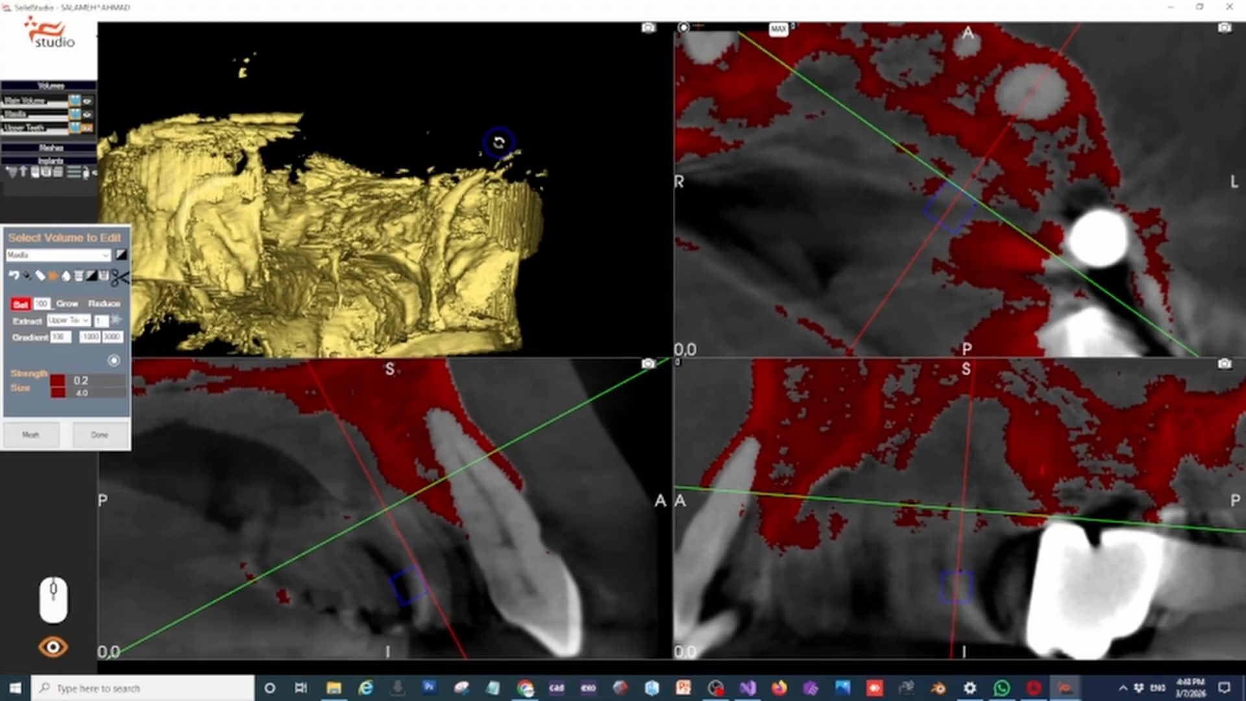
{"action": "mouse_move", "coordinate": [499, 142]}
{"action": "left_mouse_down"}
{"action": "mouse_move", "coordinate": [522, 135]}
{"action": "mouse_move", "coordinate": [500, 123]}
{"action": "left_mouse_up"}
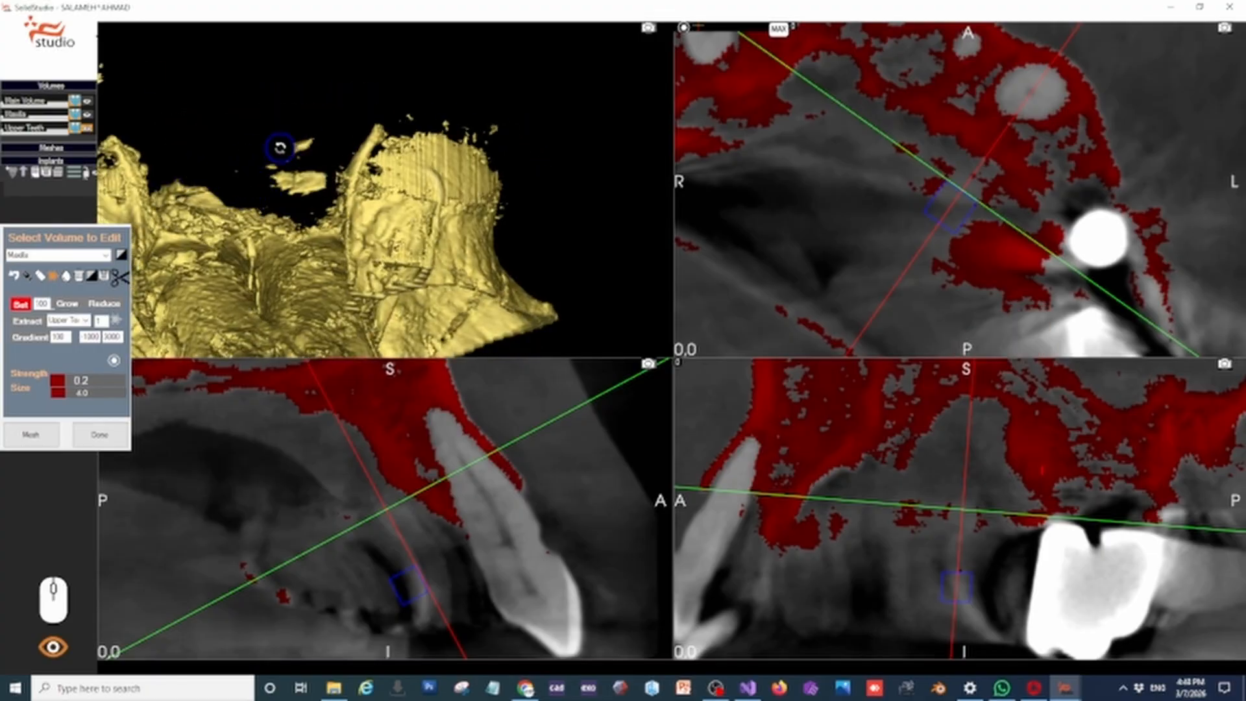
{"action": "left_click_drag", "start_coordinate": [316, 172], "coordinate": [381, 272]}
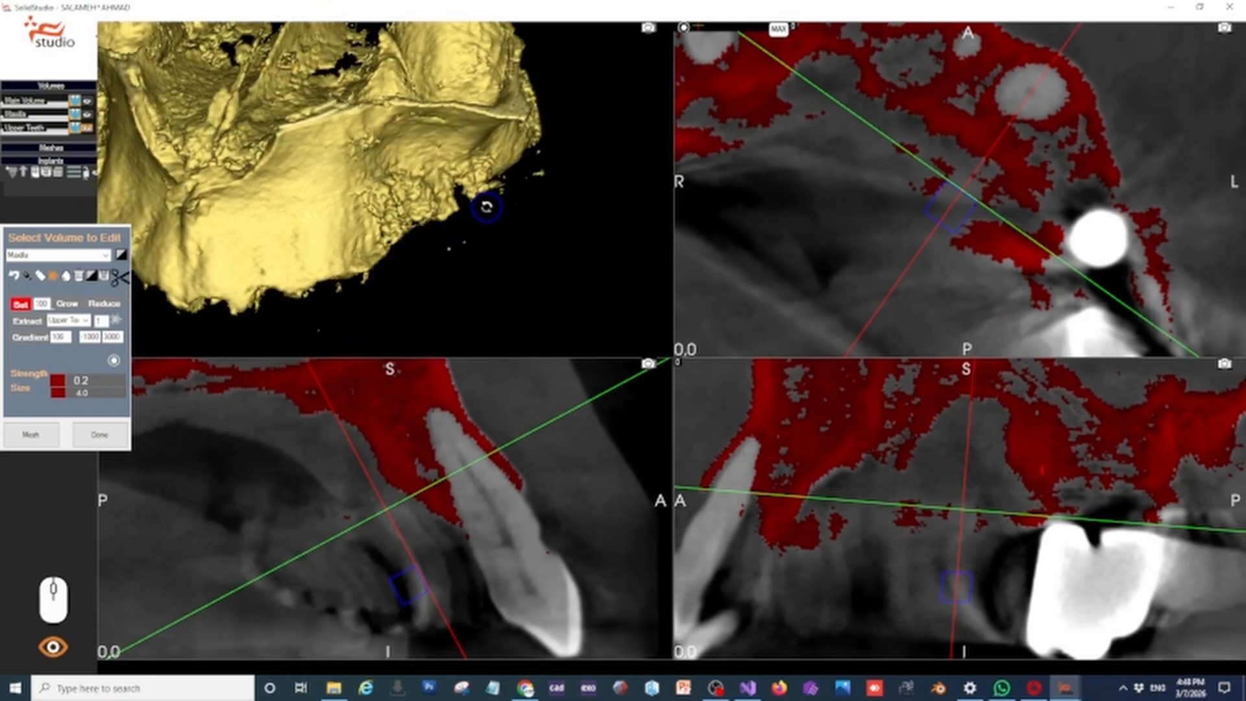
{"action": "left_click_drag", "start_coordinate": [484, 203], "coordinate": [535, 234]}
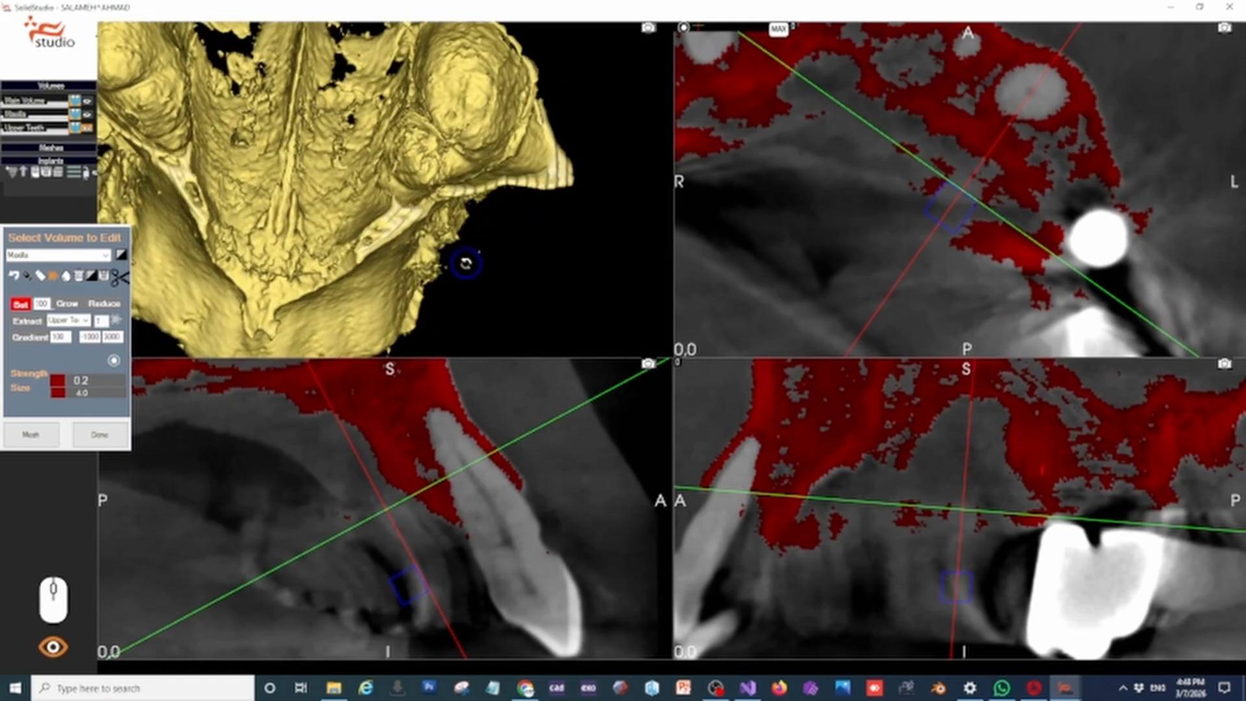
Switch the brush to Reduce mode and trim the ragged lower edge of the ridge at the front and on the patient's left
{"action": "left_click", "coordinate": [104, 303]}
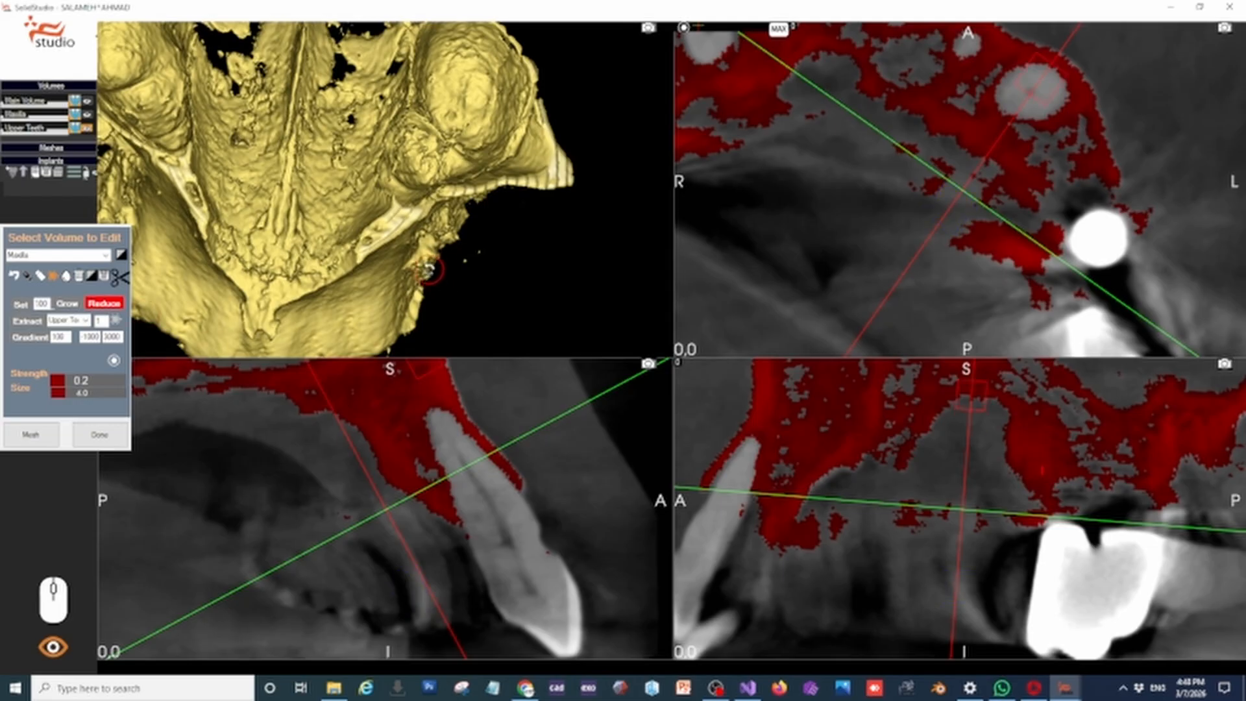
{"action": "left_click_drag", "start_coordinate": [489, 291], "coordinate": [475, 283]}
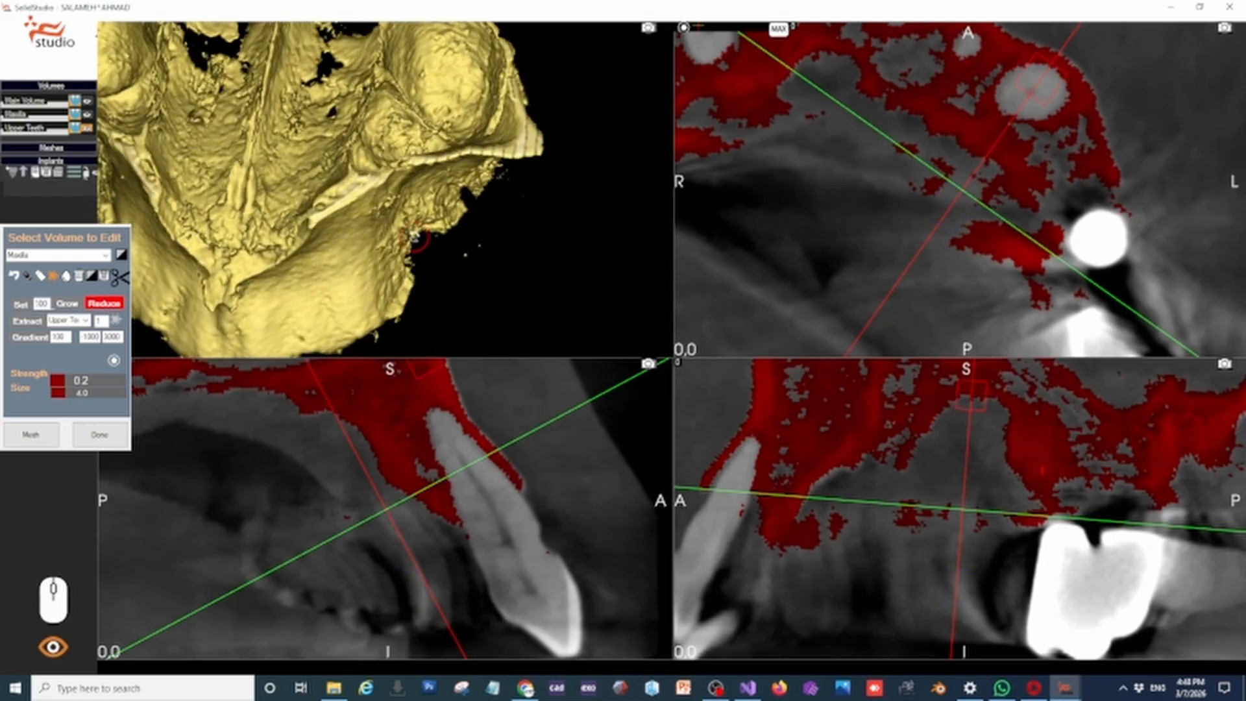
{"action": "mouse_move", "coordinate": [422, 235]}
{"action": "left_mouse_down"}
{"action": "mouse_move", "coordinate": [458, 214]}
{"action": "mouse_move", "coordinate": [413, 254]}
{"action": "mouse_move", "coordinate": [409, 296]}
{"action": "mouse_move", "coordinate": [416, 283]}
{"action": "left_mouse_up"}
{"action": "mouse_move", "coordinate": [417, 277]}
{"action": "right_mouse_down"}
{"action": "mouse_move", "coordinate": [442, 260]}
{"action": "mouse_move", "coordinate": [287, 287]}
{"action": "right_mouse_up"}
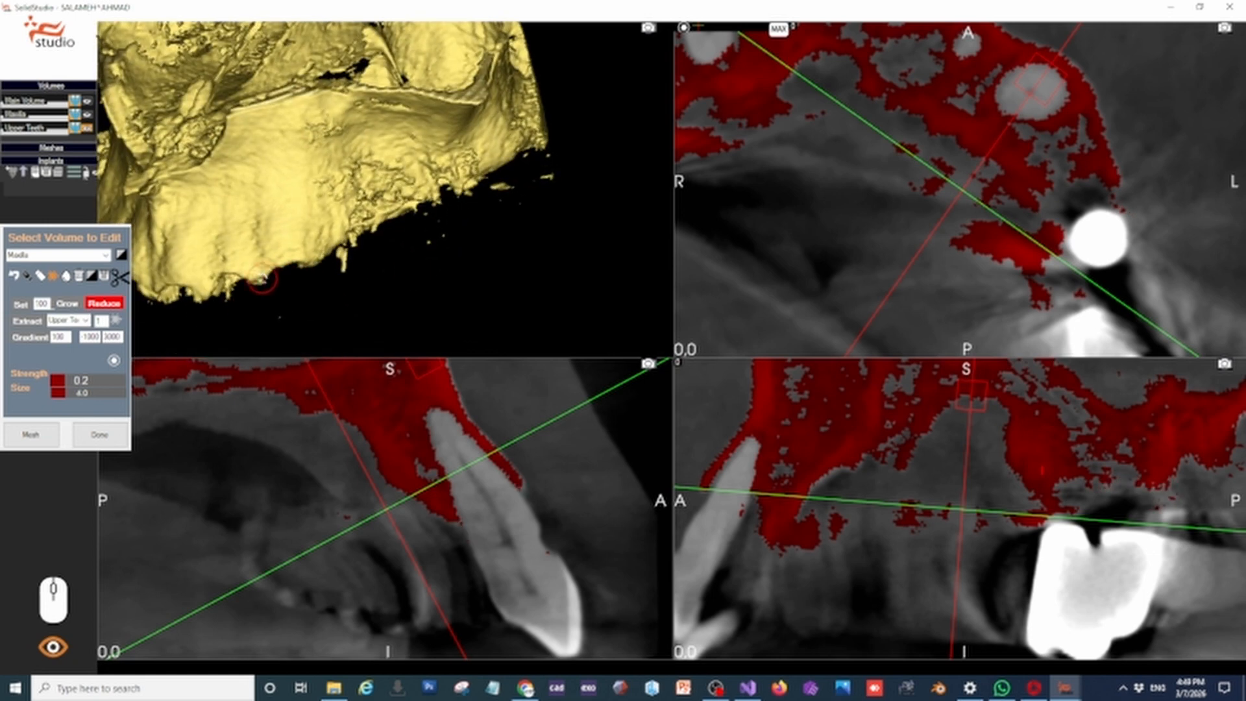
{"action": "right_click_drag", "start_coordinate": [250, 290], "coordinate": [339, 273]}
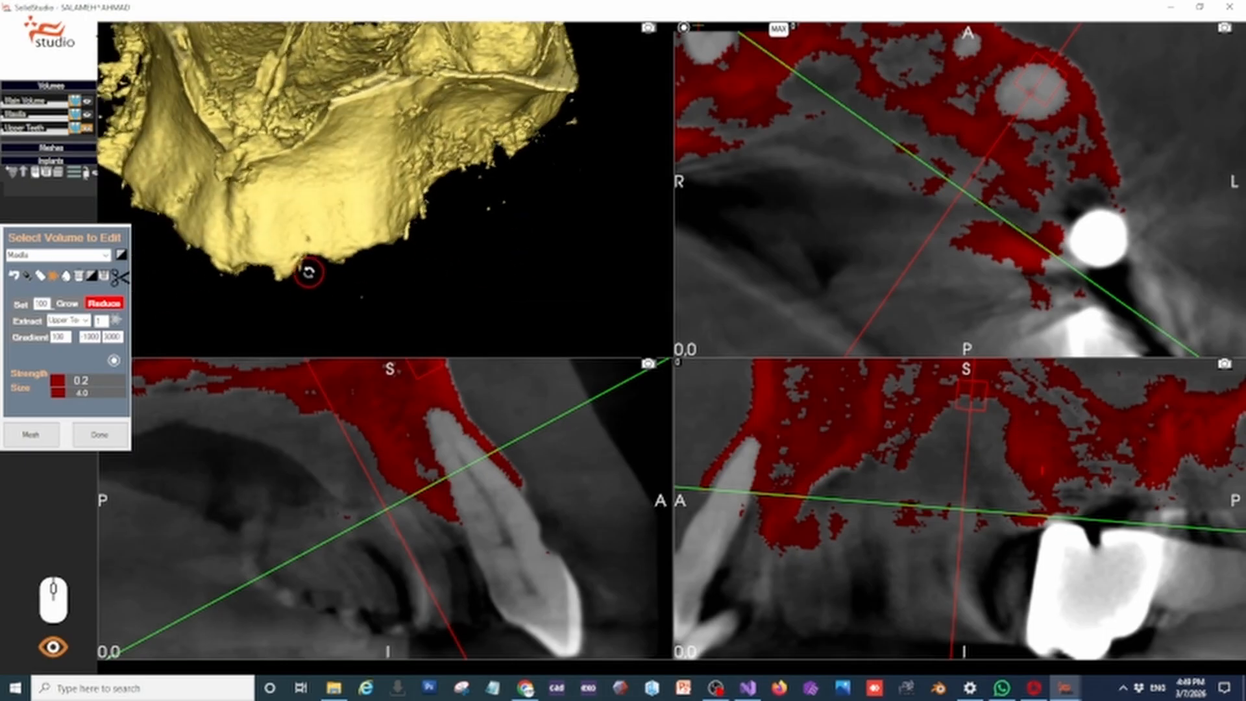
Reduce the rough fragments along the outer edge of the ridge on the patient's right
{"action": "right_click_drag", "start_coordinate": [245, 278], "coordinate": [309, 311]}
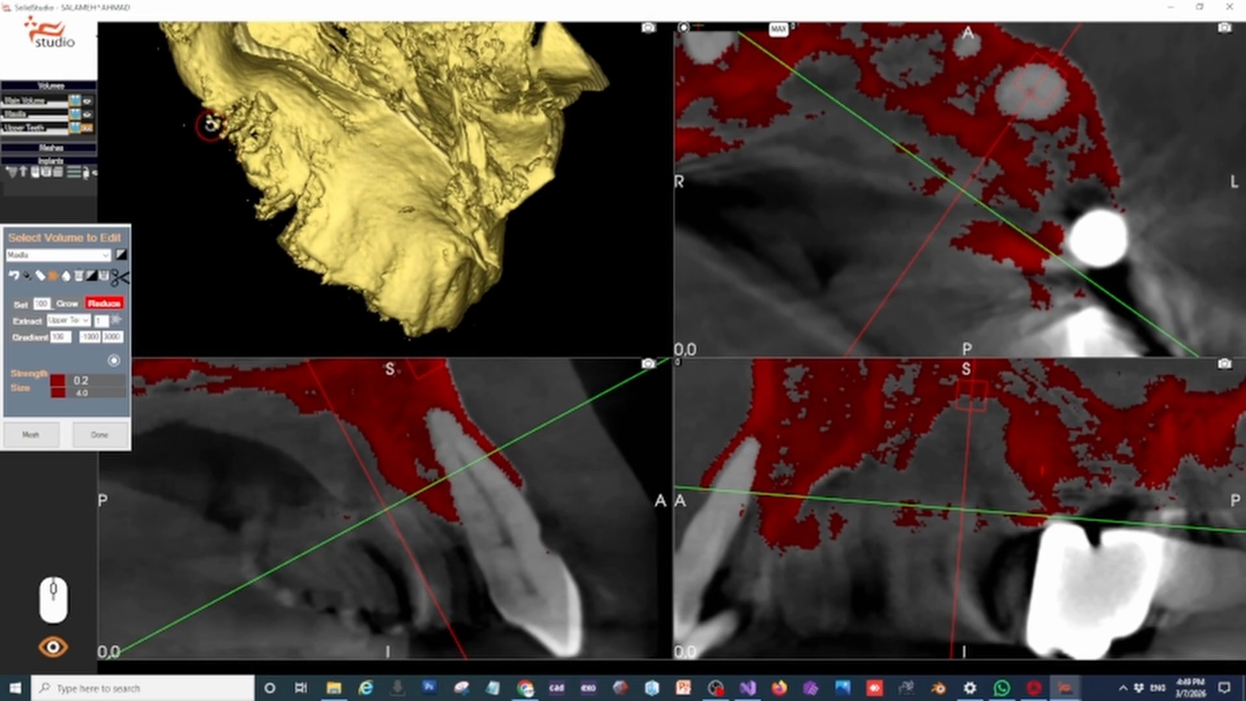
{"action": "right_click_drag", "start_coordinate": [197, 122], "coordinate": [238, 176]}
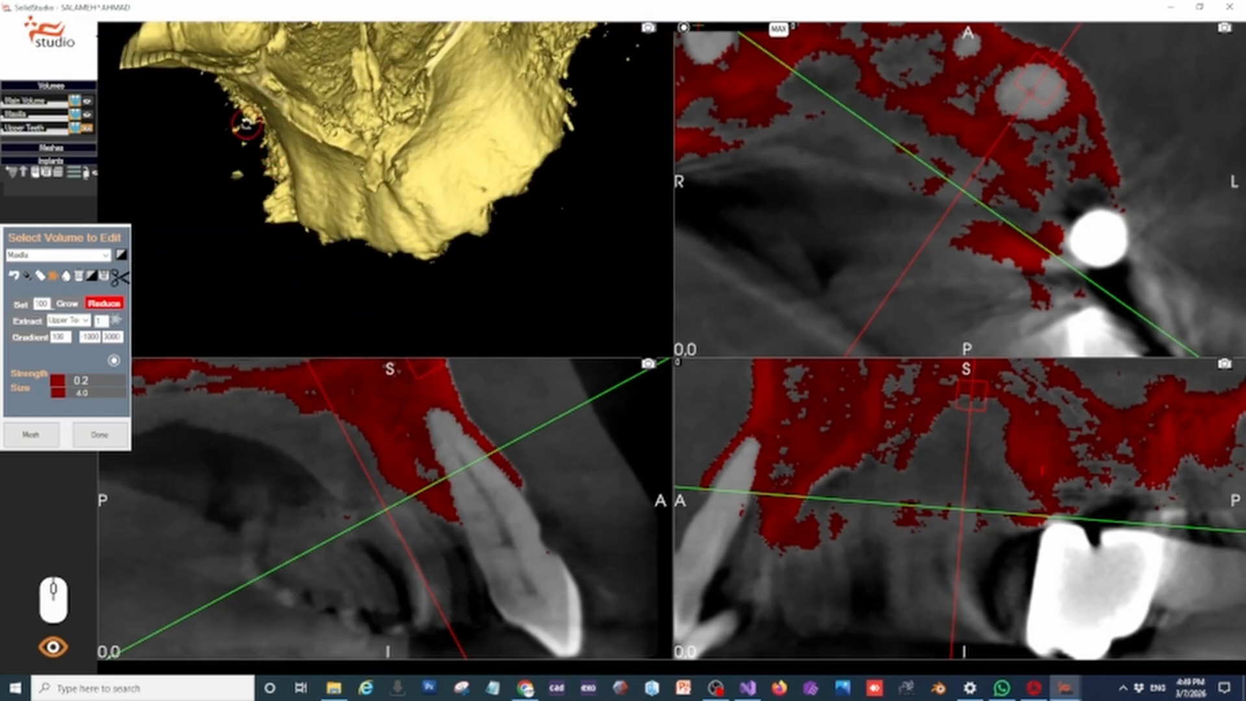
{"action": "mouse_move", "coordinate": [257, 152]}
{"action": "left_mouse_down"}
{"action": "mouse_move", "coordinate": [246, 182]}
{"action": "mouse_move", "coordinate": [229, 129]}
{"action": "mouse_move", "coordinate": [285, 207]}
{"action": "mouse_move", "coordinate": [281, 217]}
{"action": "mouse_move", "coordinate": [264, 203]}
{"action": "mouse_move", "coordinate": [276, 217]}
{"action": "left_mouse_up"}
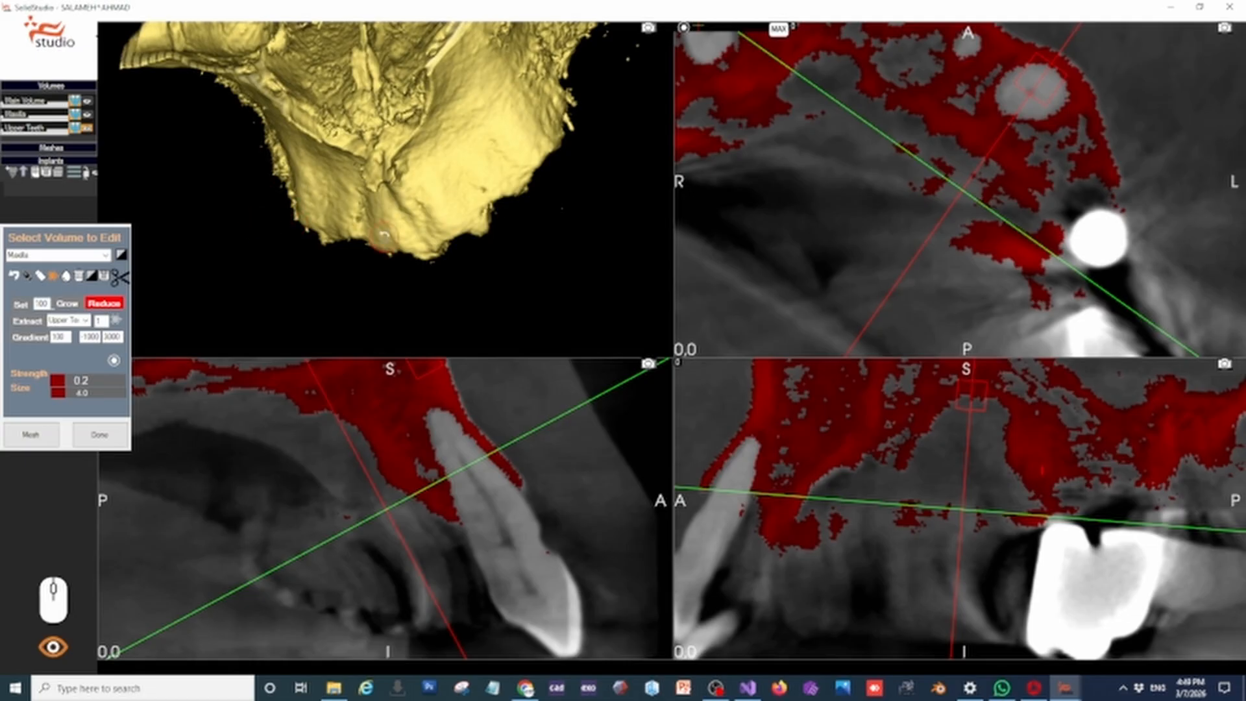
{"action": "mouse_move", "coordinate": [276, 217]}
{"action": "right_mouse_down"}
{"action": "mouse_move", "coordinate": [445, 118]}
{"action": "mouse_move", "coordinate": [459, 122]}
{"action": "right_mouse_up"}
{"action": "right_click_drag", "start_coordinate": [513, 186], "coordinate": [558, 343]}
Recentre and tilt the slices along the palate and reduce the stray patches beneath the front of the ridge
{"action": "left_click", "coordinate": [324, 521]}
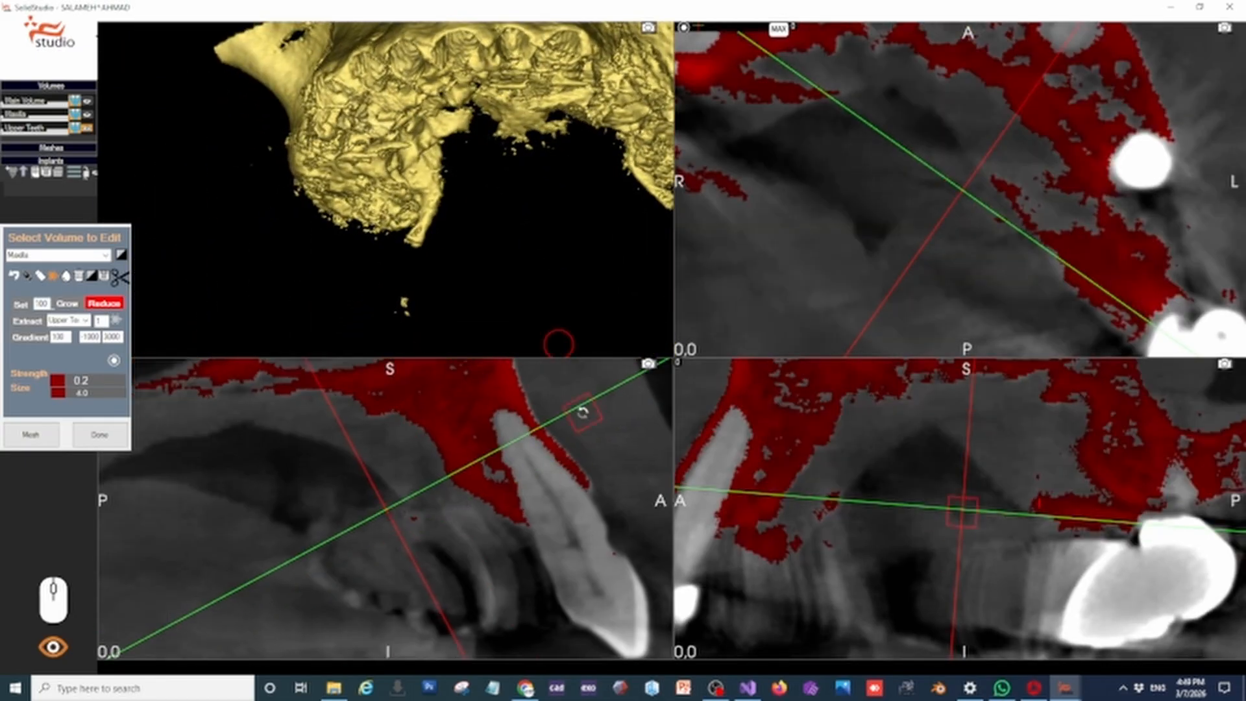
{"action": "left_click_drag", "start_coordinate": [618, 389], "coordinate": [639, 474]}
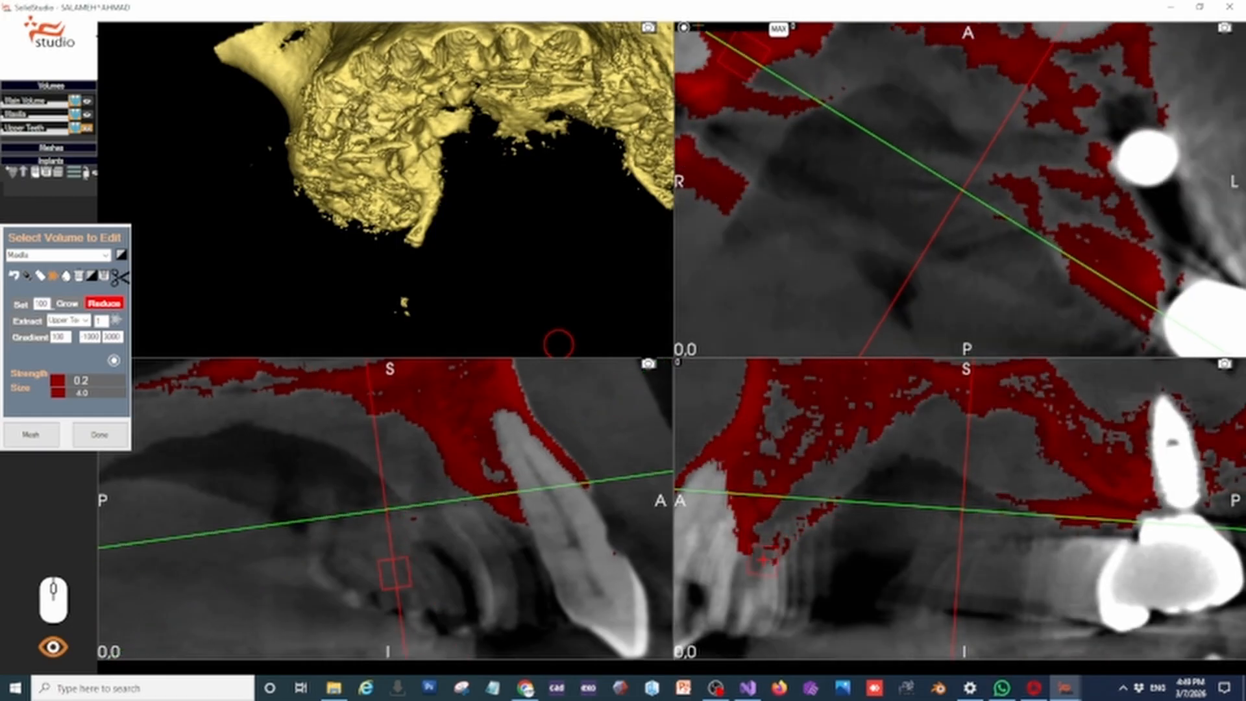
{"action": "mouse_move", "coordinate": [796, 528]}
{"action": "left_mouse_down"}
{"action": "mouse_move", "coordinate": [835, 502]}
{"action": "mouse_move", "coordinate": [781, 562]}
{"action": "left_mouse_up"}
{"action": "mouse_move", "coordinate": [519, 225]}
{"action": "right_mouse_down"}
{"action": "mouse_move", "coordinate": [477, 258]}
{"action": "mouse_move", "coordinate": [446, 340]}
{"action": "right_mouse_up"}
{"action": "left_click", "coordinate": [335, 467]}
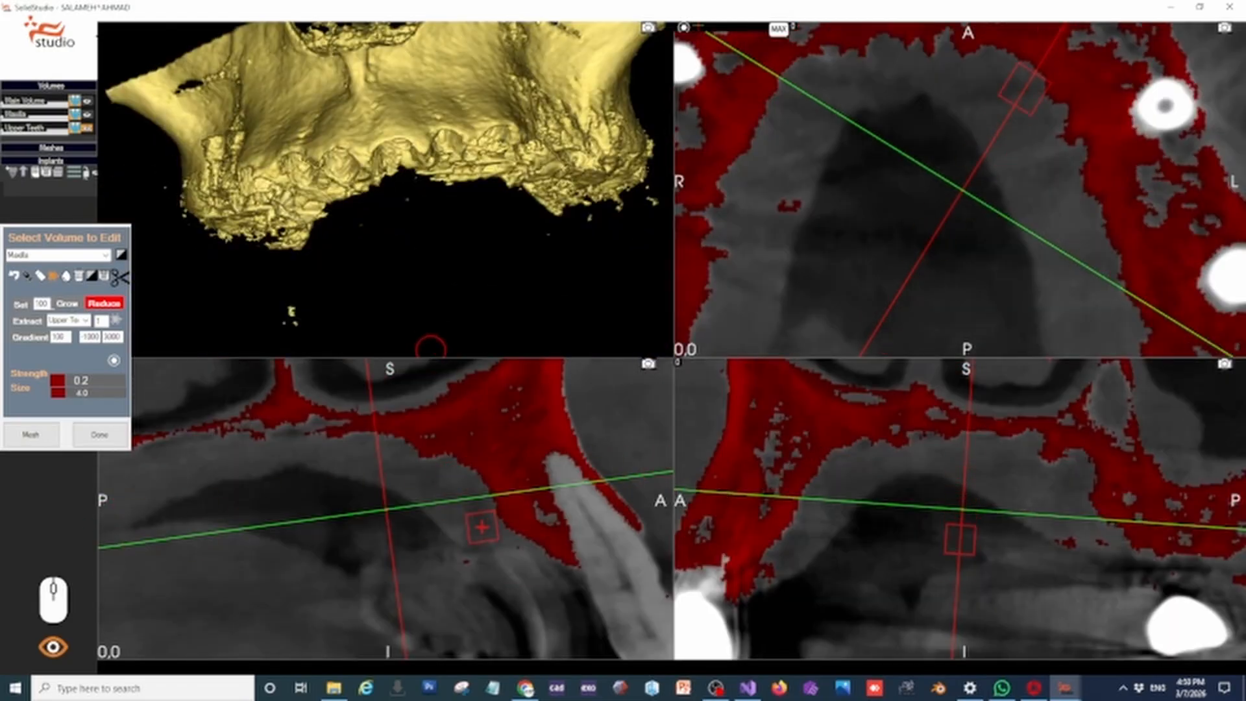
Clip the 3D model with an axial slab to expose the ridge from below
{"action": "mouse_move", "coordinate": [431, 341]}
{"action": "right_mouse_down"}
{"action": "mouse_move", "coordinate": [478, 246]}
{"action": "mouse_move", "coordinate": [445, 228]}
{"action": "mouse_move", "coordinate": [464, 244]}
{"action": "mouse_move", "coordinate": [442, 350]}
{"action": "right_mouse_up"}
{"action": "right_click_drag", "start_coordinate": [401, 250], "coordinate": [456, 337]}
{"action": "left_click", "coordinate": [121, 277]}
{"action": "right_click", "coordinate": [79, 450]}
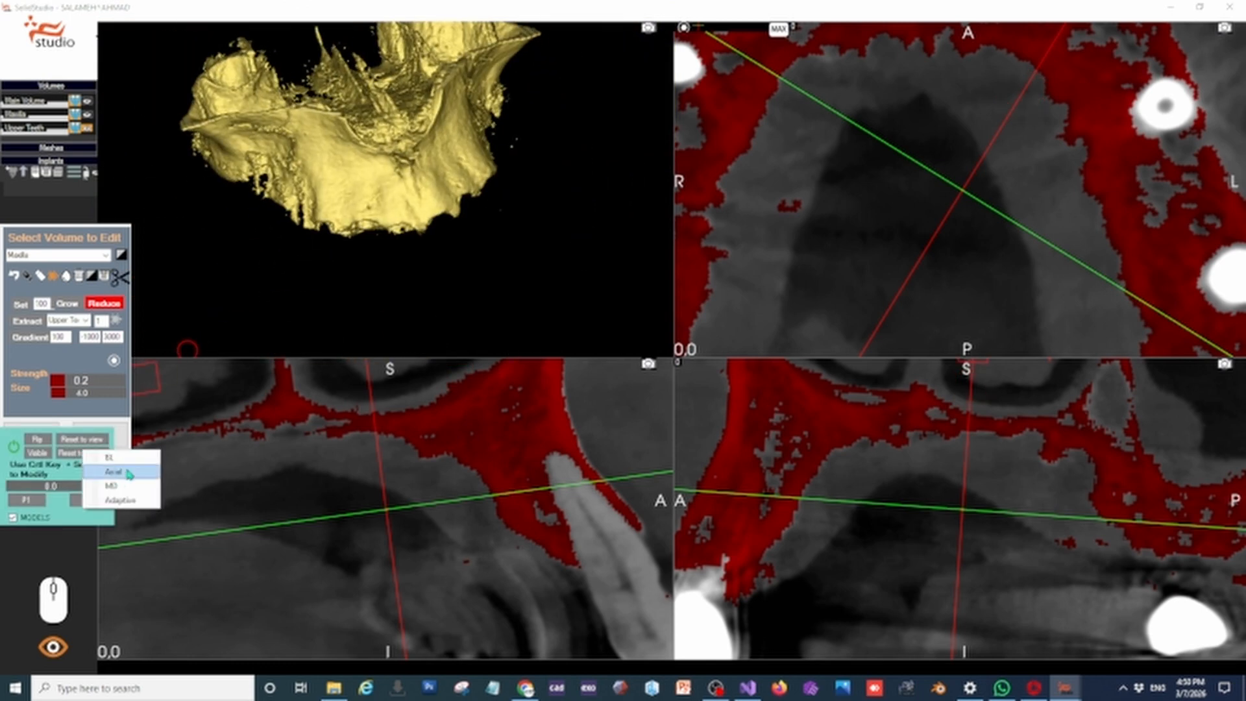
{"action": "left_click", "coordinate": [127, 473]}
{"action": "right_click_drag", "start_coordinate": [363, 201], "coordinate": [339, 213]}
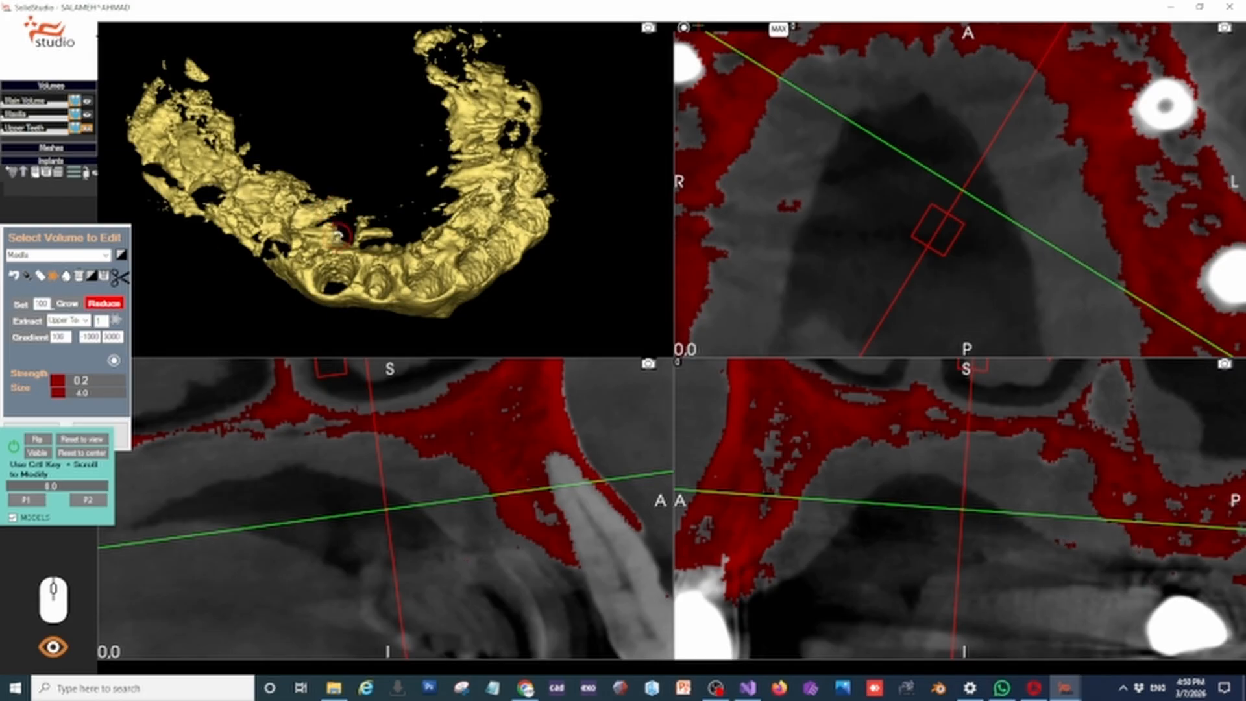
Raise the Set value to 200 and reduce the loose scatter on the palatal side of the clipped ridge
{"action": "scroll", "coordinate": [337, 236], "scroll_direction": "up", "scroll_amount": 3}
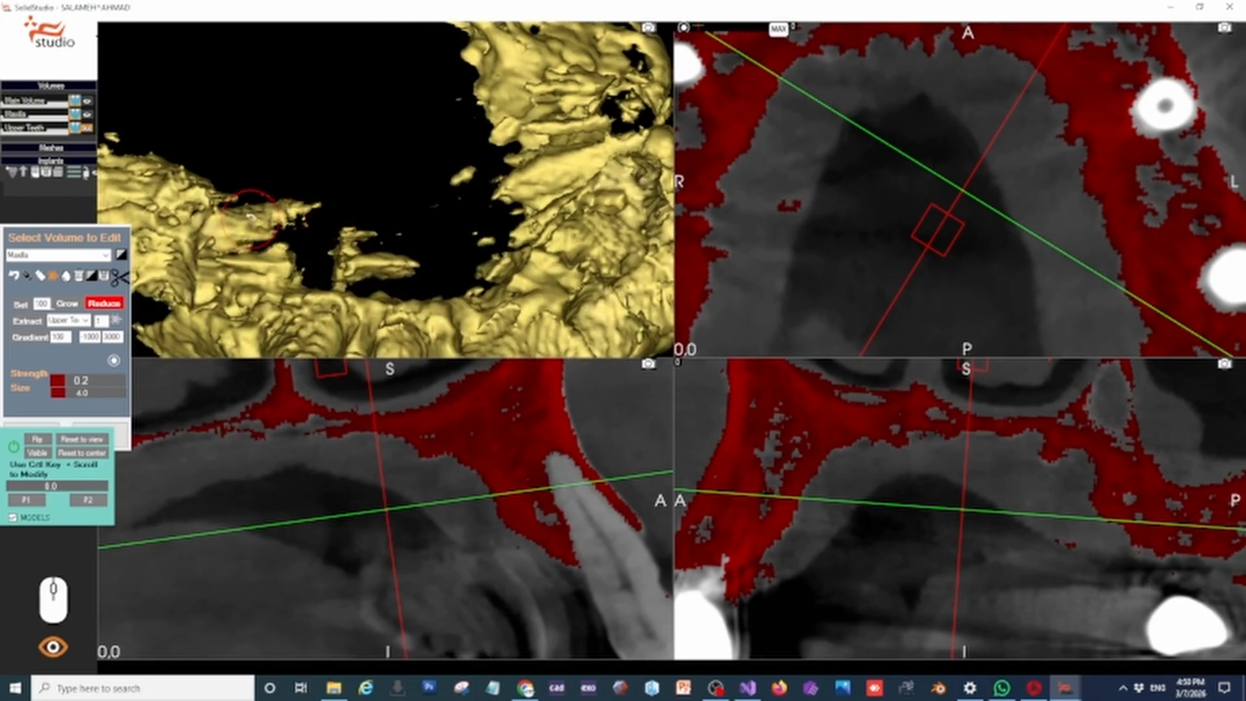
{"action": "mouse_move", "coordinate": [251, 219]}
{"action": "left_mouse_down"}
{"action": "mouse_move", "coordinate": [375, 273]}
{"action": "mouse_move", "coordinate": [346, 273]}
{"action": "left_mouse_up"}
{"action": "left_click_drag", "start_coordinate": [40, 304], "coordinate": [22, 314]}
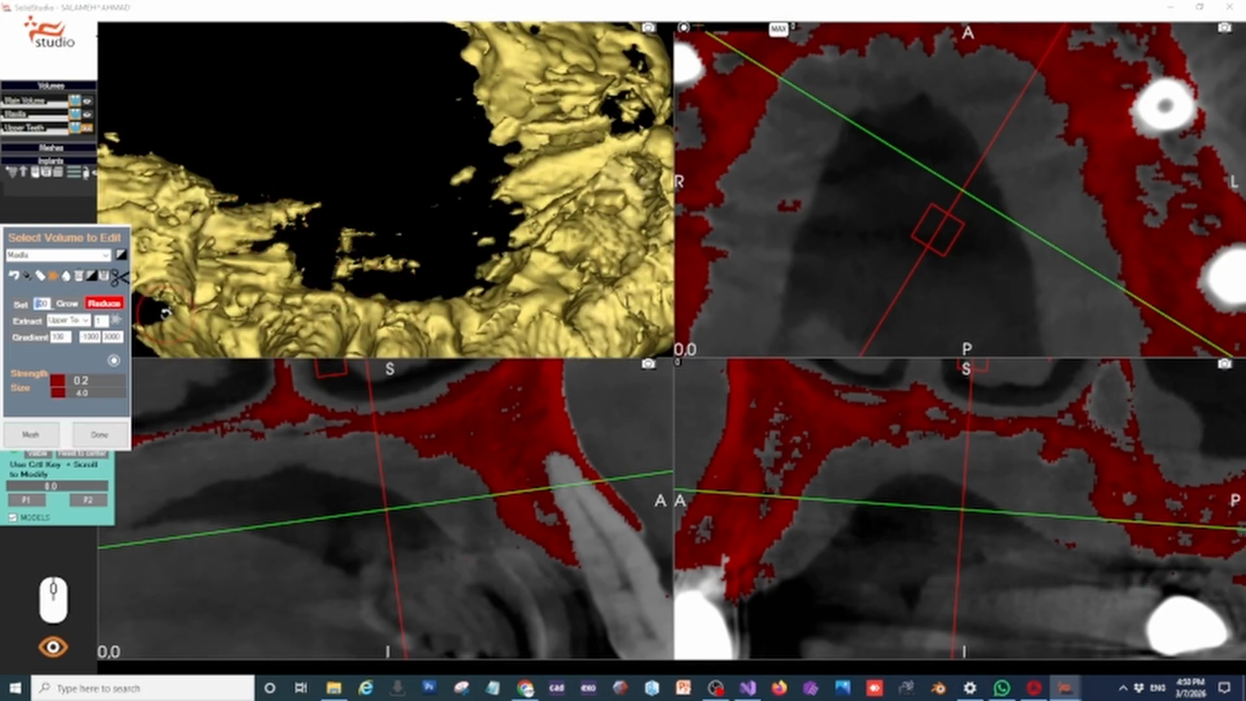
{"action": "mouse_move", "coordinate": [391, 271]}
{"action": "left_mouse_down"}
{"action": "mouse_move", "coordinate": [347, 245]}
{"action": "mouse_move", "coordinate": [275, 242]}
{"action": "mouse_move", "coordinate": [259, 212]}
{"action": "mouse_move", "coordinate": [242, 213]}
{"action": "left_mouse_up"}
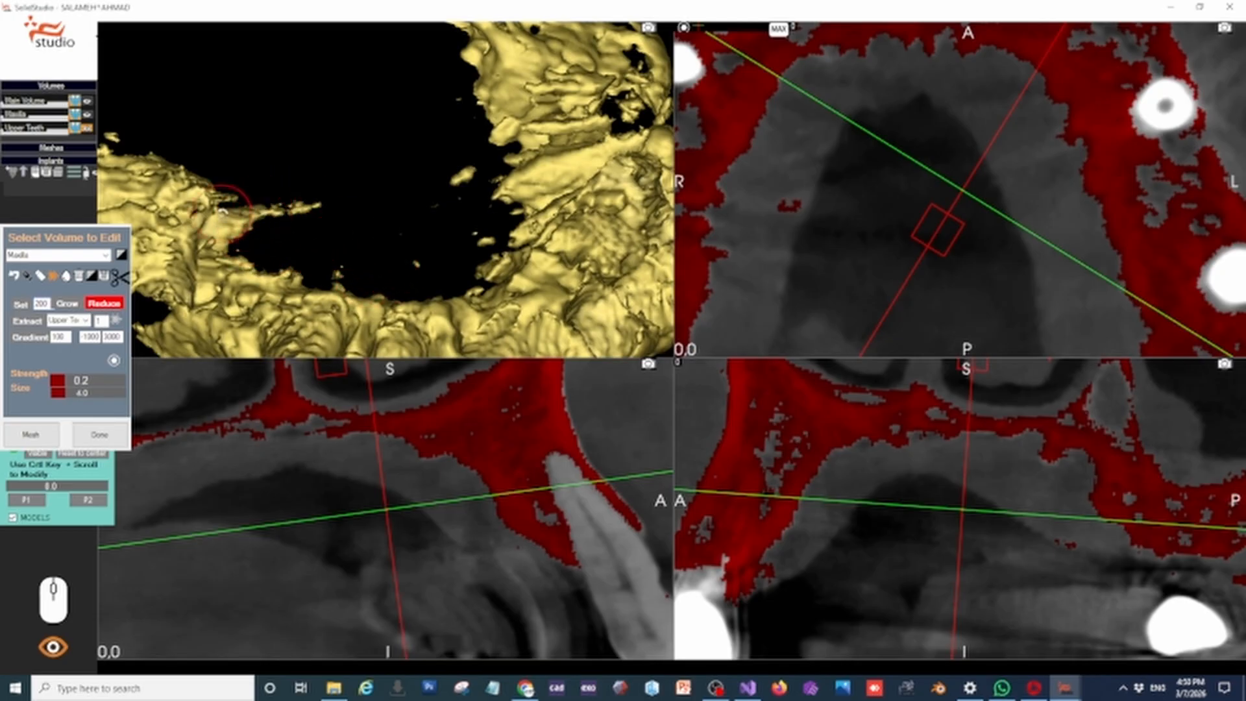
{"action": "middle_click_drag", "start_coordinate": [420, 196], "coordinate": [407, 219]}
{"action": "mouse_move", "coordinate": [529, 178]}
{"action": "left_mouse_down"}
{"action": "mouse_move", "coordinate": [528, 208]}
{"action": "mouse_move", "coordinate": [556, 208]}
{"action": "mouse_move", "coordinate": [504, 169]}
{"action": "left_mouse_up"}
{"action": "mouse_move", "coordinate": [504, 169]}
{"action": "middle_mouse_down"}
{"action": "mouse_move", "coordinate": [483, 194]}
{"action": "mouse_move", "coordinate": [509, 190]}
{"action": "middle_mouse_up"}
{"action": "mouse_move", "coordinate": [504, 203]}
{"action": "left_mouse_down"}
{"action": "mouse_move", "coordinate": [458, 215]}
{"action": "mouse_move", "coordinate": [502, 199]}
{"action": "left_mouse_up"}
Reduce the scatter beneath the ridge around the implants on the patient's left in the slice views
{"action": "double_click", "coordinate": [1067, 543]}
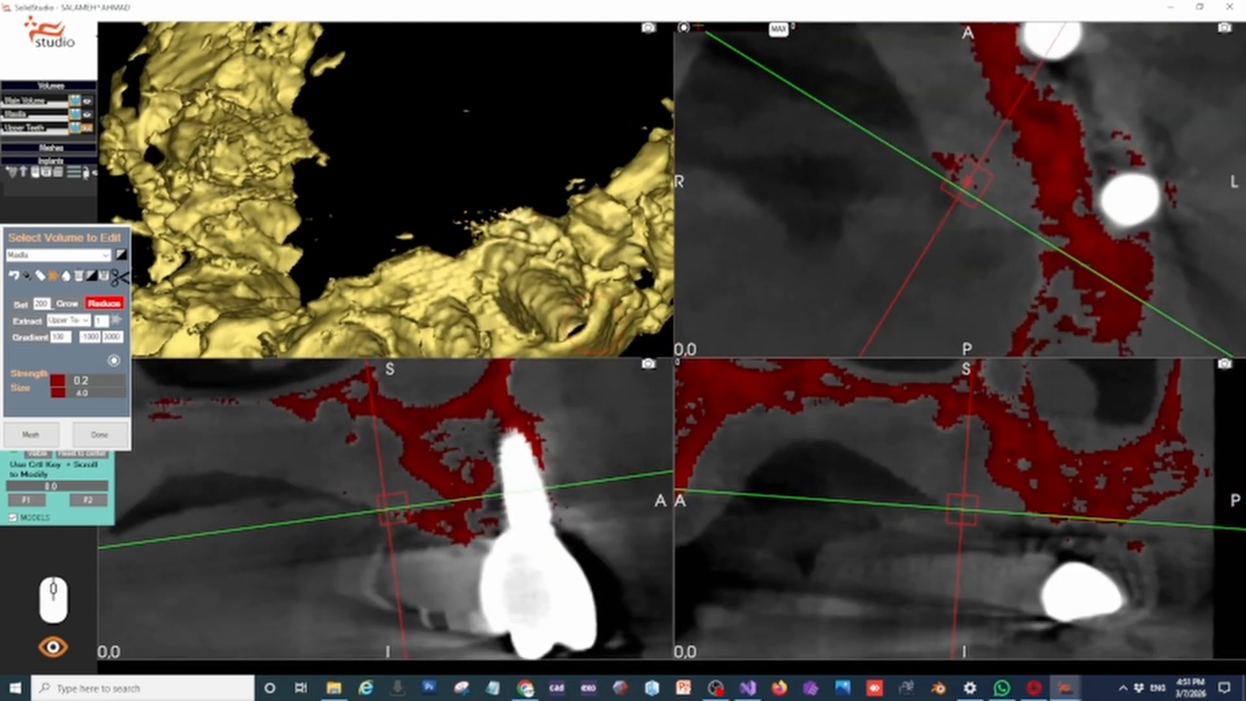
{"action": "scroll", "coordinate": [357, 511], "scroll_direction": "up", "scroll_amount": 1}
{"action": "scroll", "coordinate": [412, 399], "scroll_direction": "down", "scroll_amount": 4}
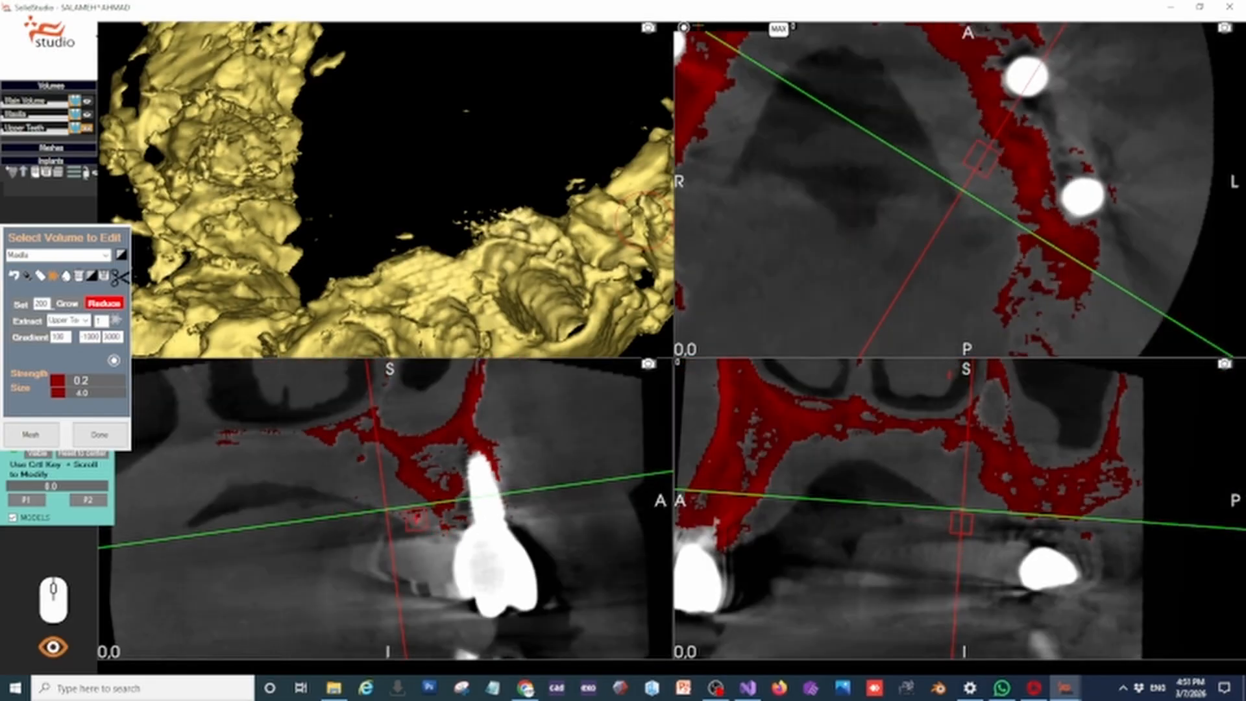
{"action": "left_click_drag", "start_coordinate": [432, 520], "coordinate": [438, 527]}
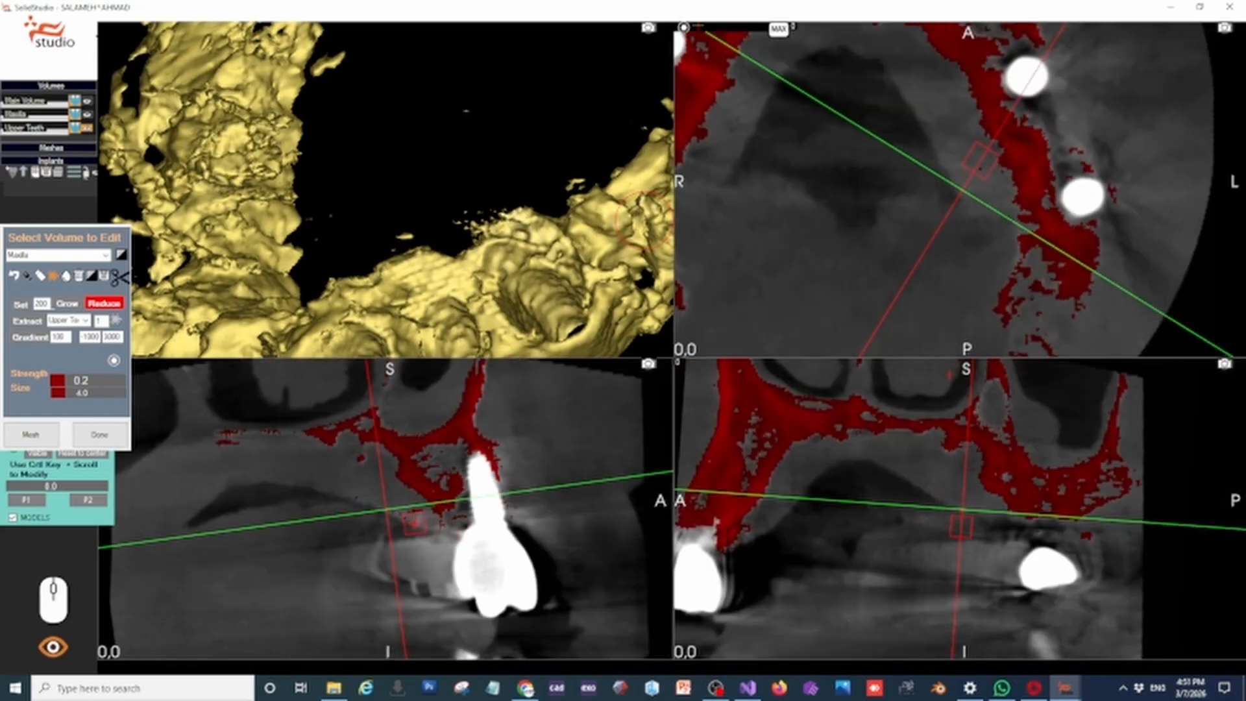
{"action": "scroll", "coordinate": [392, 217], "scroll_direction": "down", "scroll_amount": 5}
{"action": "middle_click_drag", "start_coordinate": [1046, 542], "coordinate": [1131, 536]}
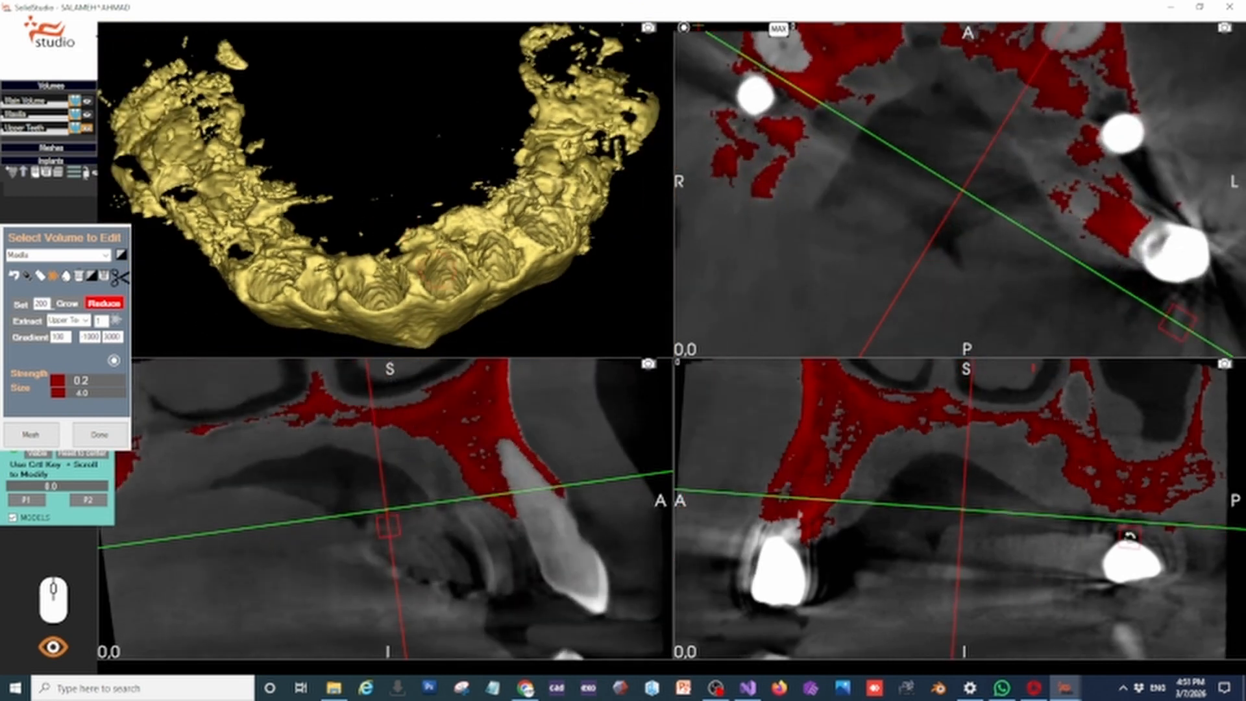
{"action": "left_click_drag", "start_coordinate": [1131, 536], "coordinate": [1132, 512]}
{"action": "left_click_drag", "start_coordinate": [1159, 312], "coordinate": [1210, 192]}
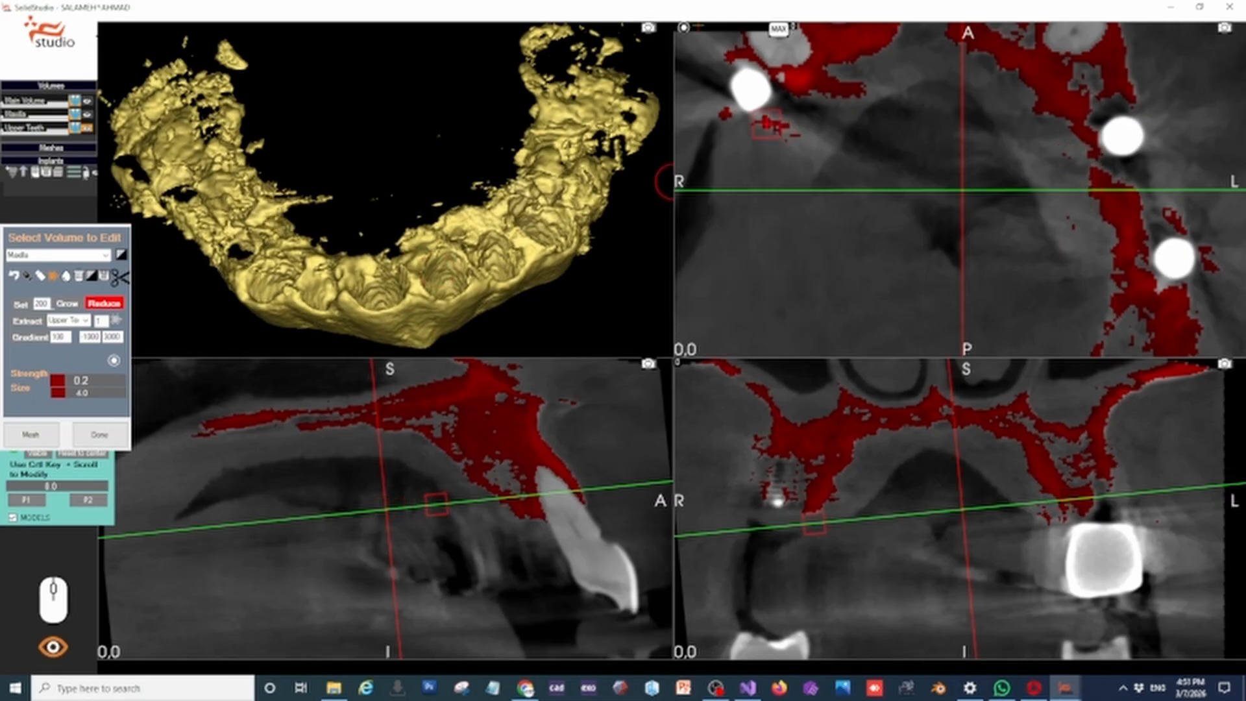
Align the slices with the implants on the patient's right and reduce the scatter along the underside of the ridge there
{"action": "left_click_drag", "start_coordinate": [344, 111], "coordinate": [321, 190]}
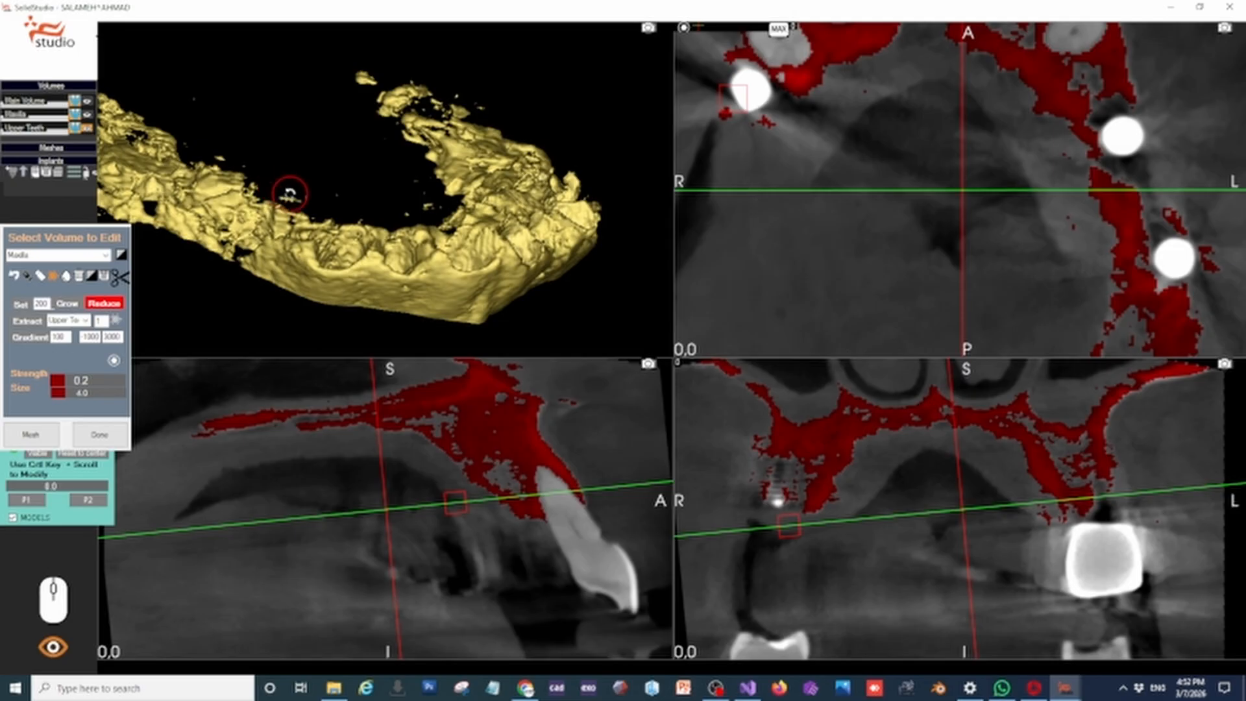
{"action": "left_click_drag", "start_coordinate": [222, 154], "coordinate": [246, 101]}
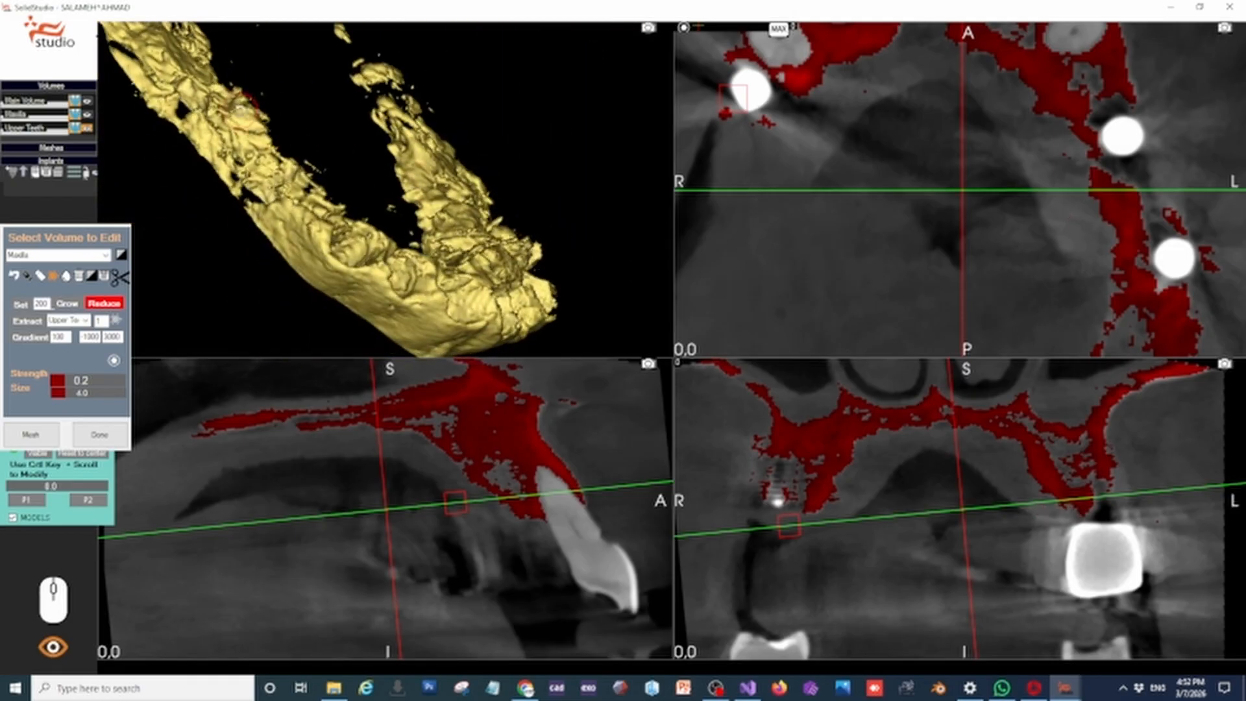
{"action": "double_click", "coordinate": [793, 478]}
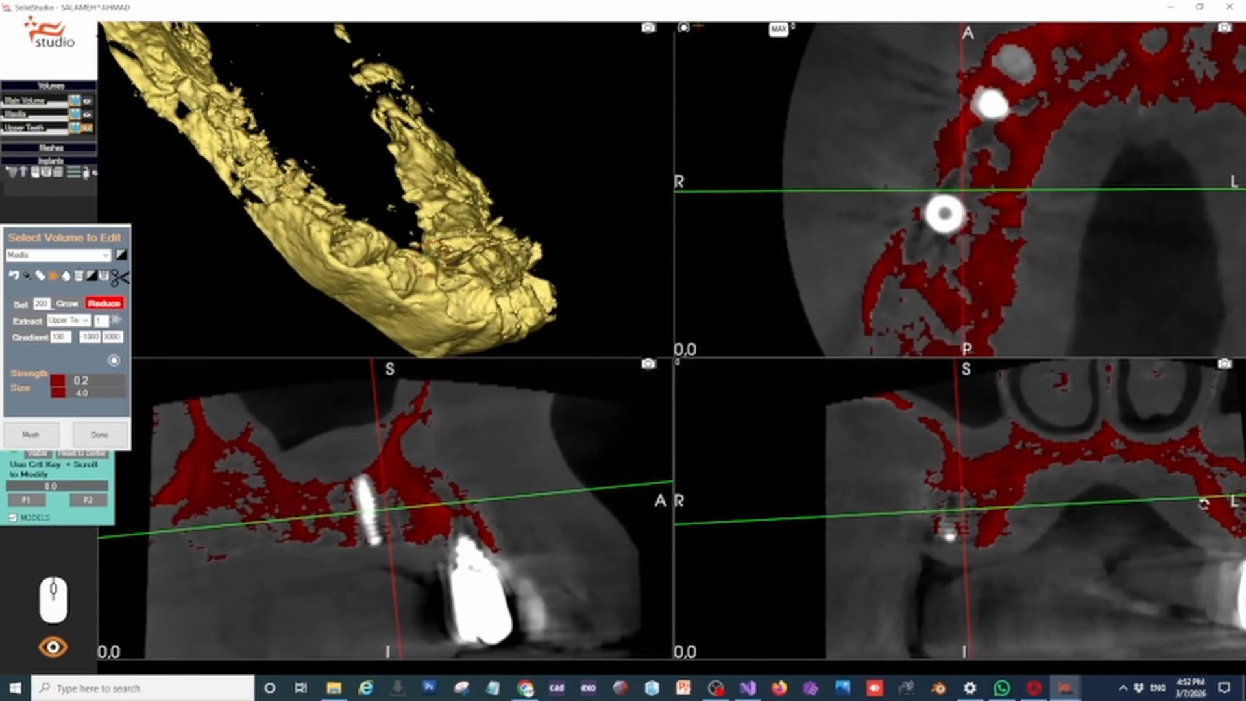
{"action": "left_click_drag", "start_coordinate": [1163, 205], "coordinate": [1223, 266]}
{"action": "left_click_drag", "start_coordinate": [261, 521], "coordinate": [262, 515]}
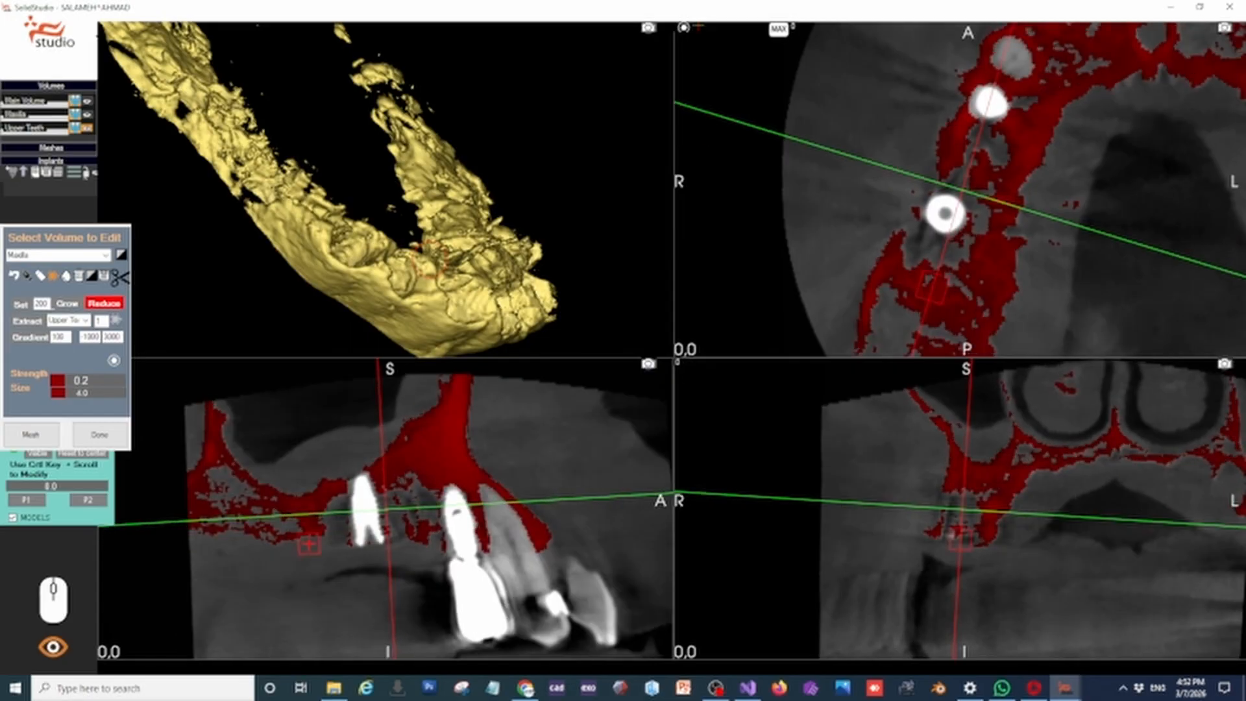
{"action": "left_click_drag", "start_coordinate": [383, 508], "coordinate": [364, 526]}
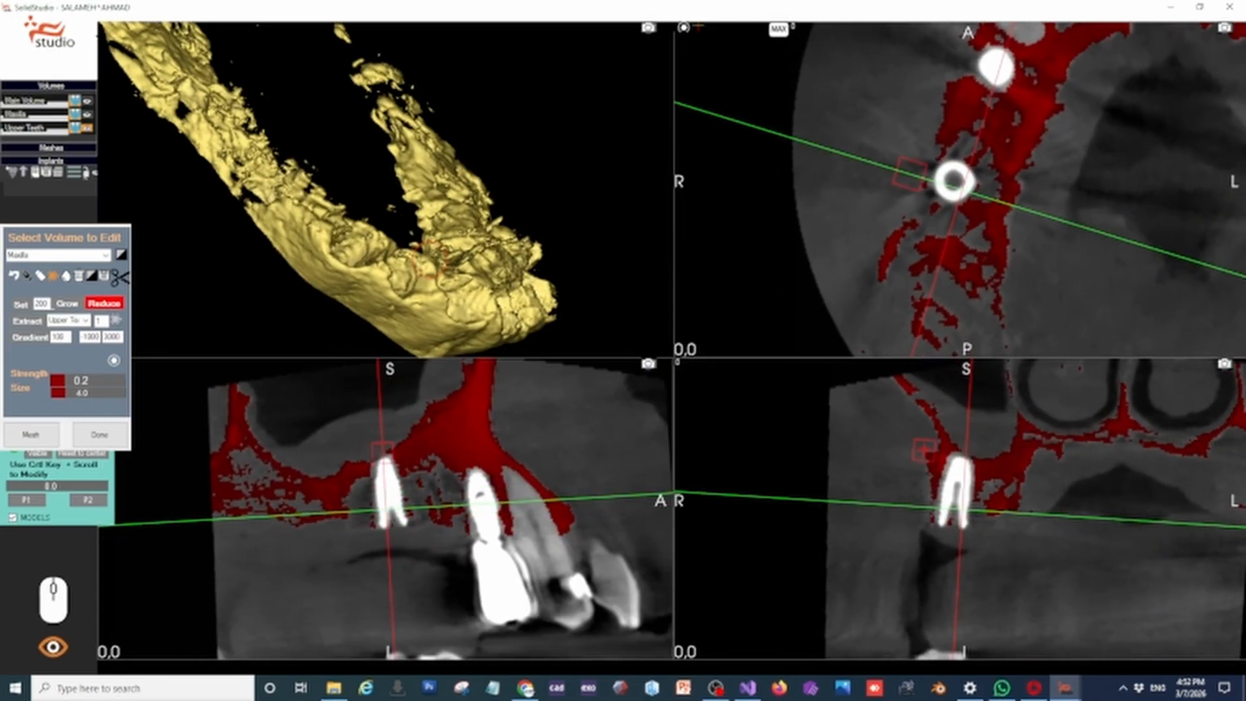
{"action": "left_click", "coordinate": [425, 493]}
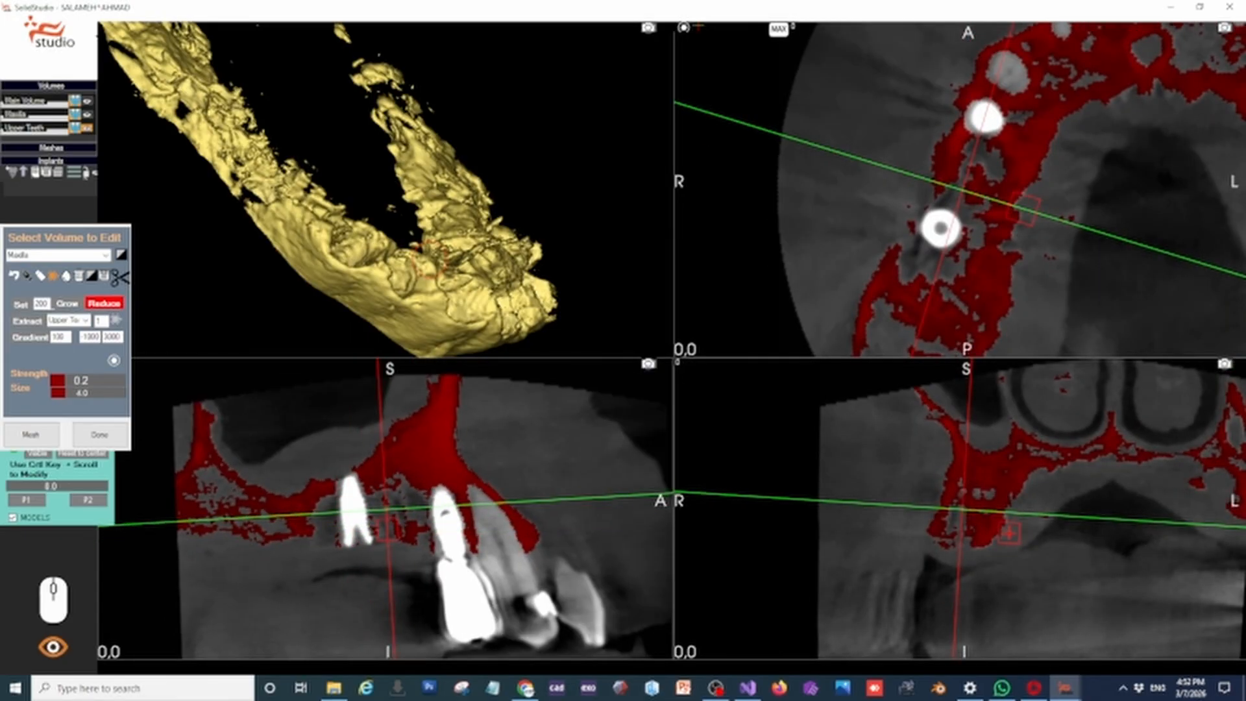
{"action": "left_click", "coordinate": [423, 502]}
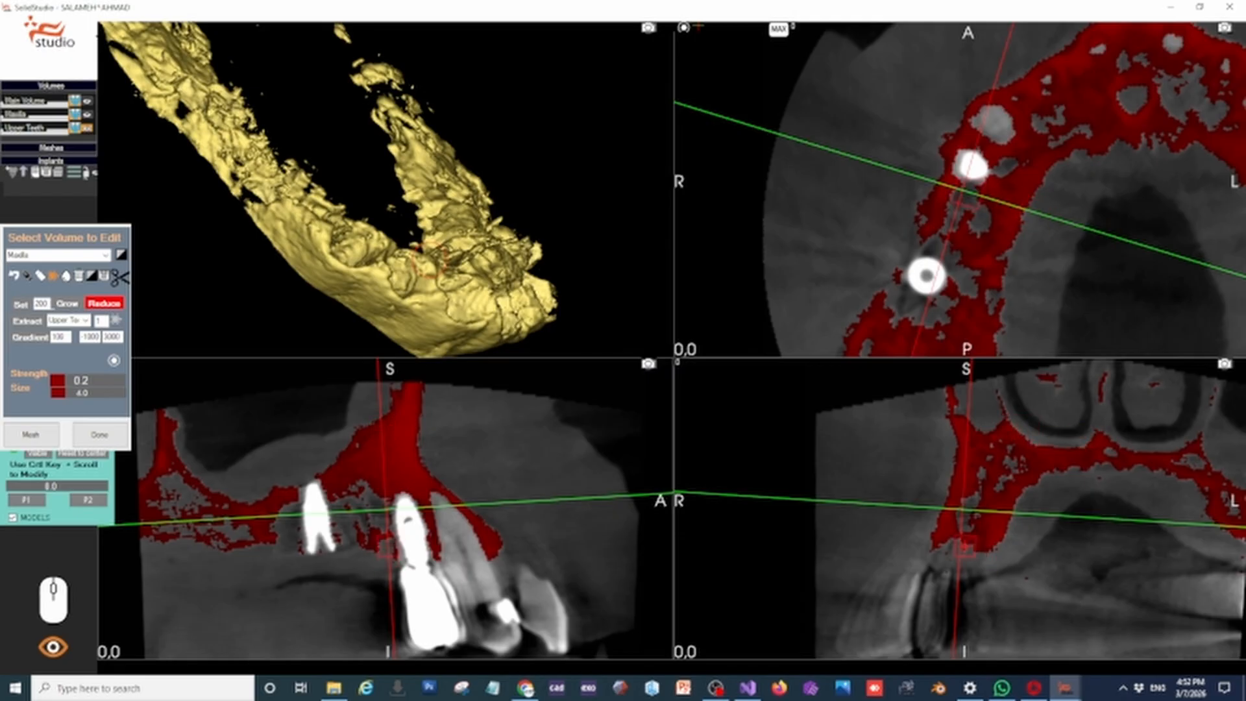
Align the slices with the implants on the patient's left and grow the maxilla mask along the underside of the posterior ridge
{"action": "left_click", "coordinate": [1211, 495]}
{"action": "left_click", "coordinate": [1002, 230]}
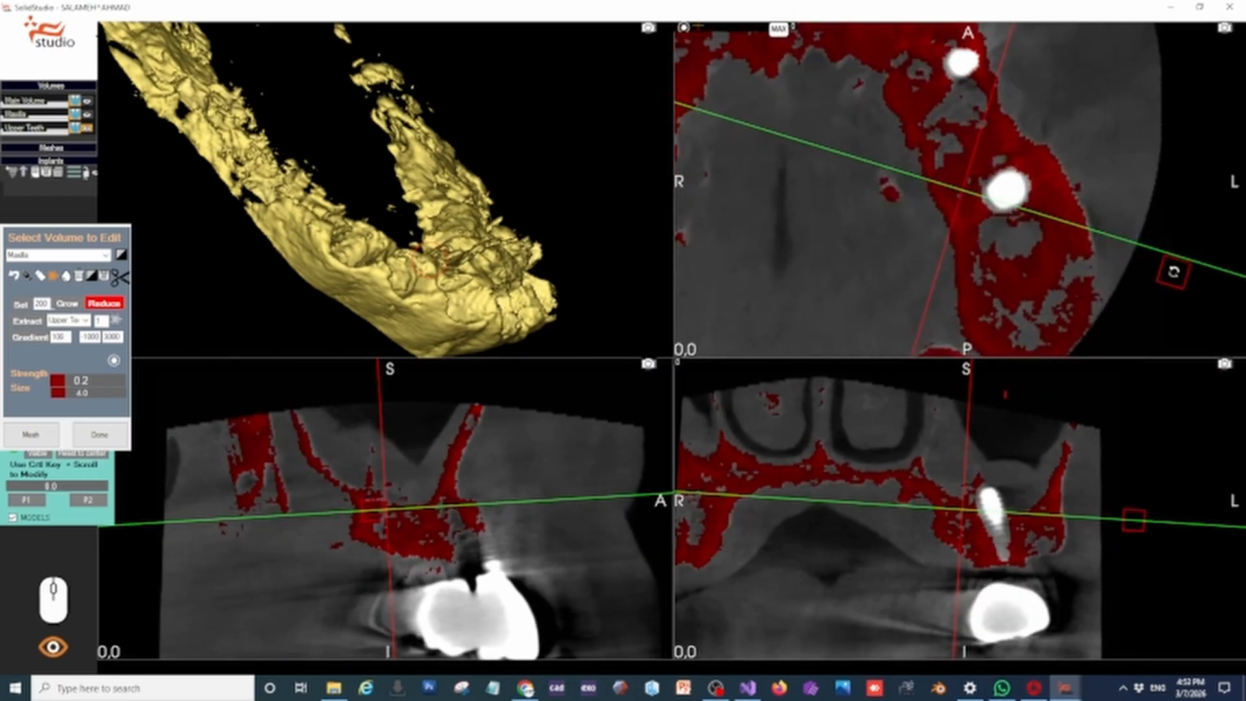
{"action": "left_click_drag", "start_coordinate": [1173, 268], "coordinate": [1152, 149]}
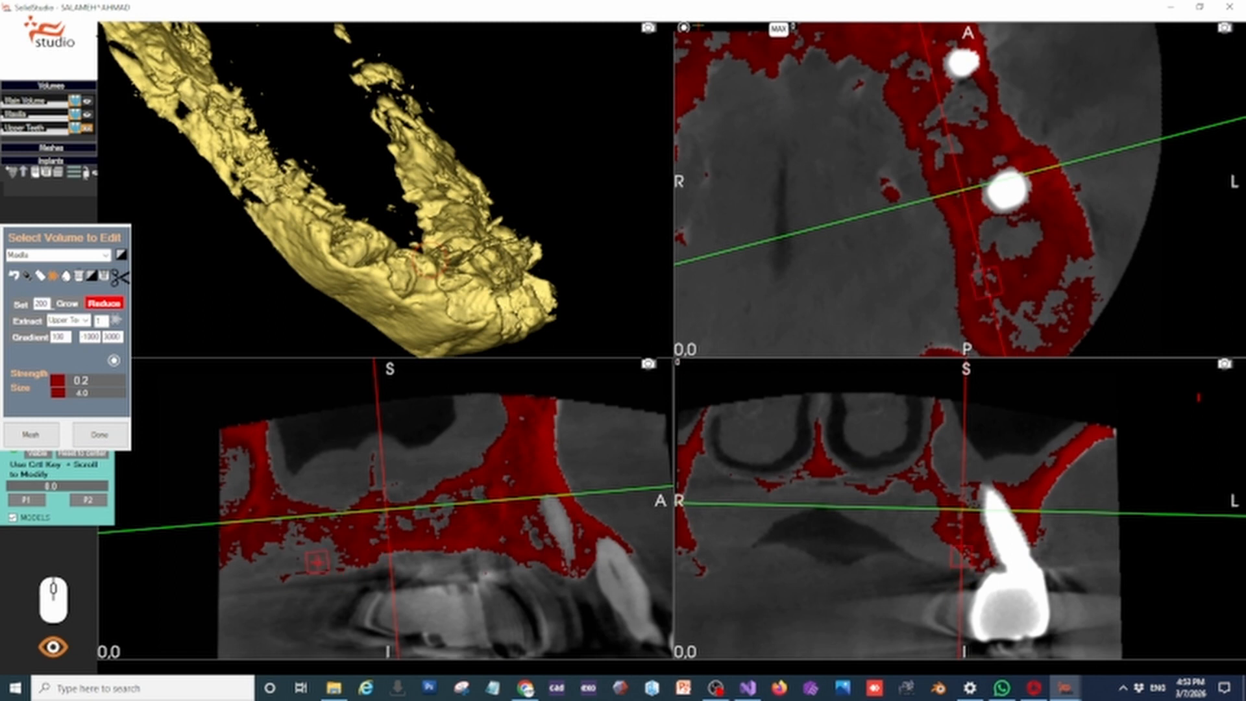
{"action": "left_click", "coordinate": [67, 304]}
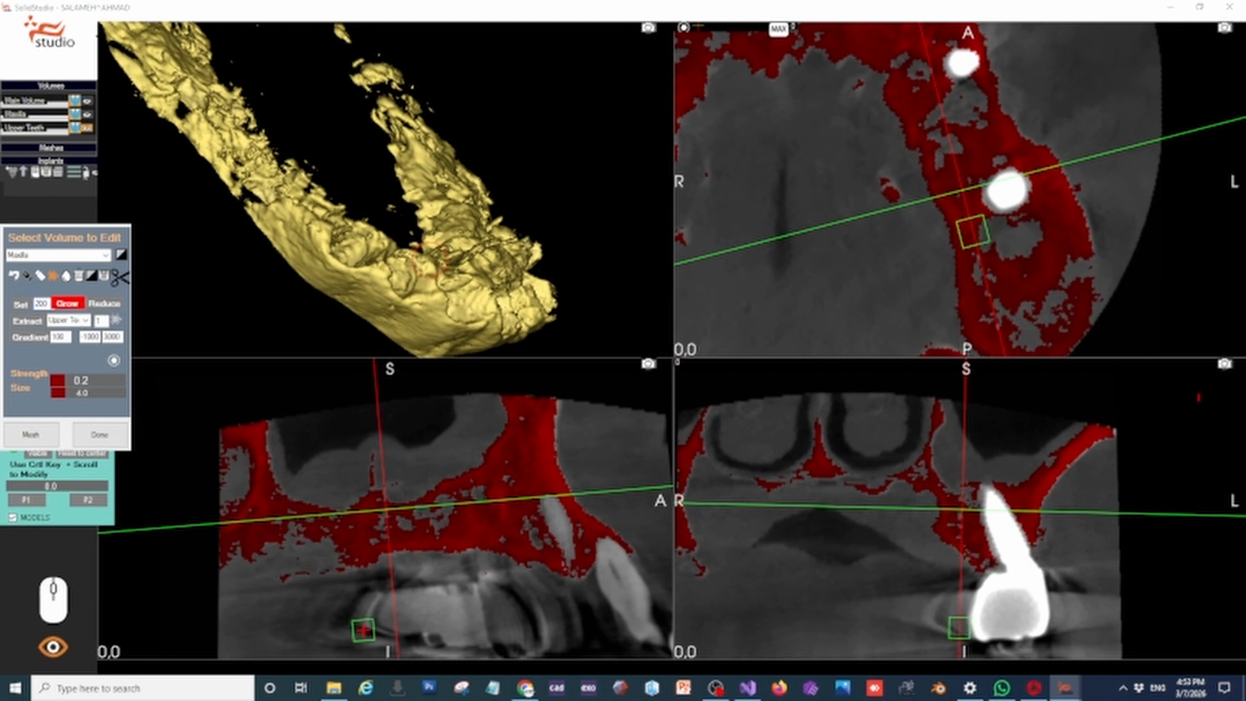
{"action": "scroll", "coordinate": [296, 552], "scroll_direction": "up", "scroll_amount": 5}
{"action": "left_click", "coordinate": [282, 557]}
{"action": "left_click_drag", "start_coordinate": [282, 557], "coordinate": [288, 564]}
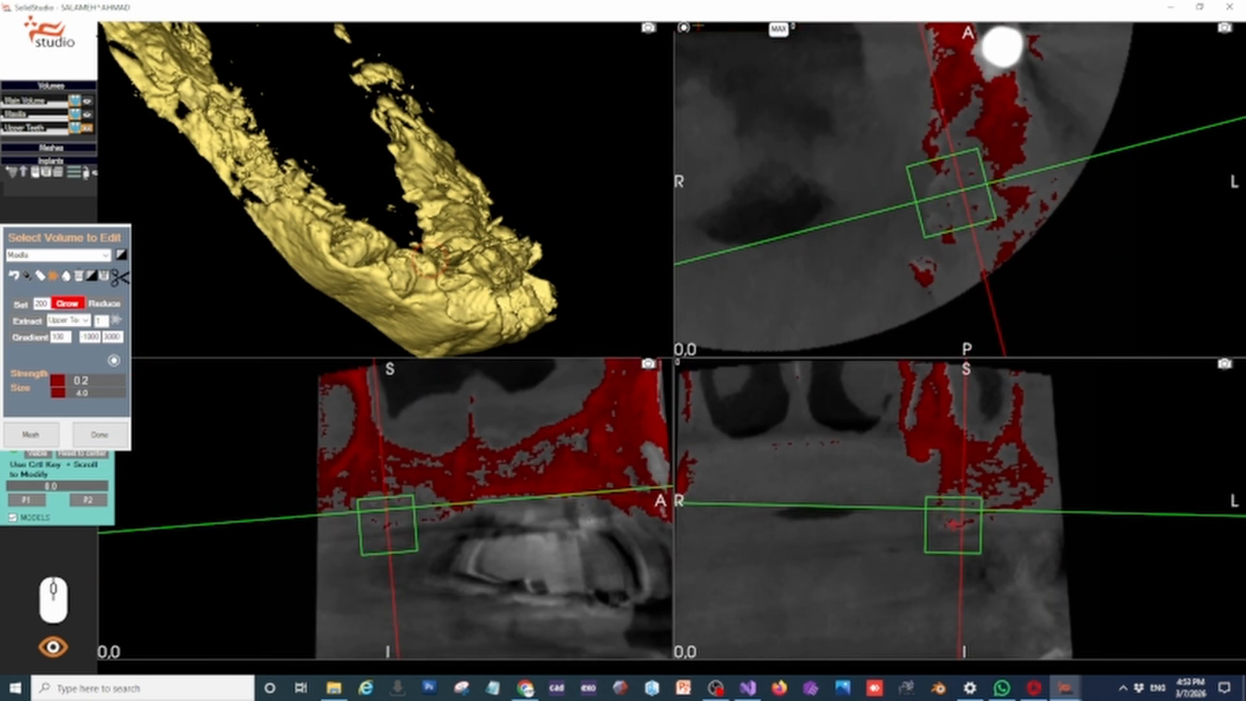
Reduce the scatter on the palatal side of the ridge behind the front tooth sockets
{"action": "right_click_drag", "start_coordinate": [520, 288], "coordinate": [410, 234]}
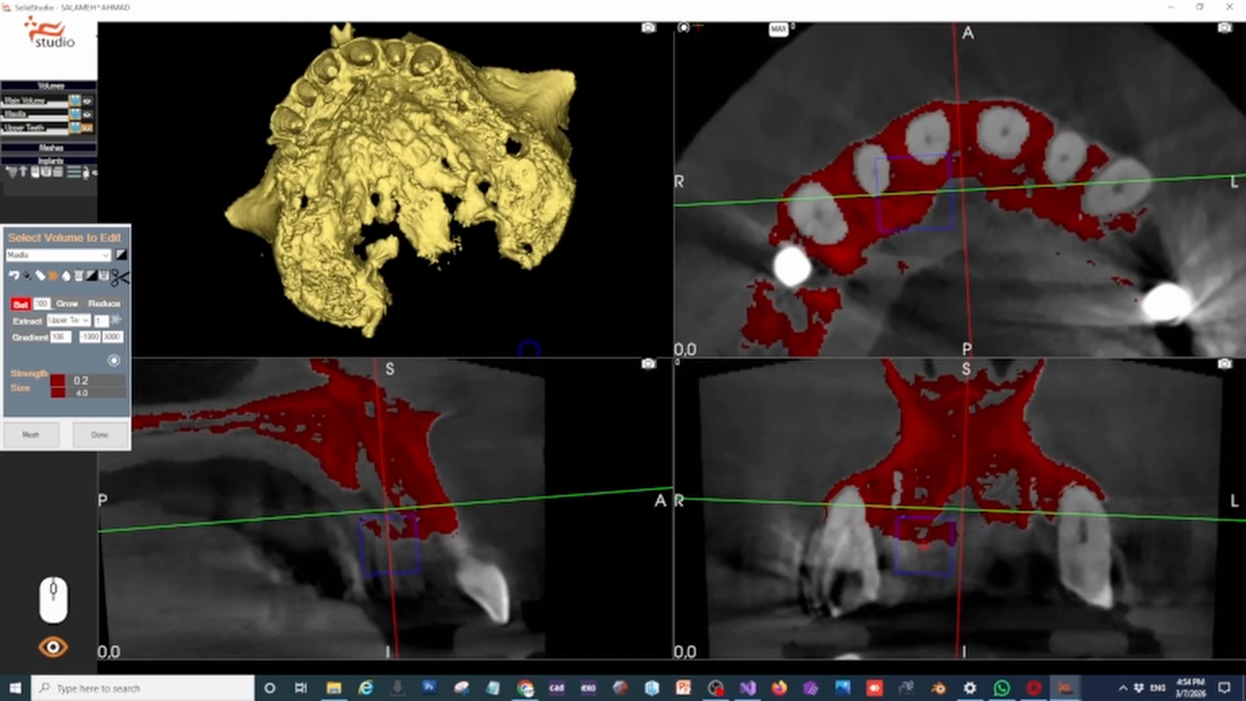
{"action": "left_click", "coordinate": [104, 303]}
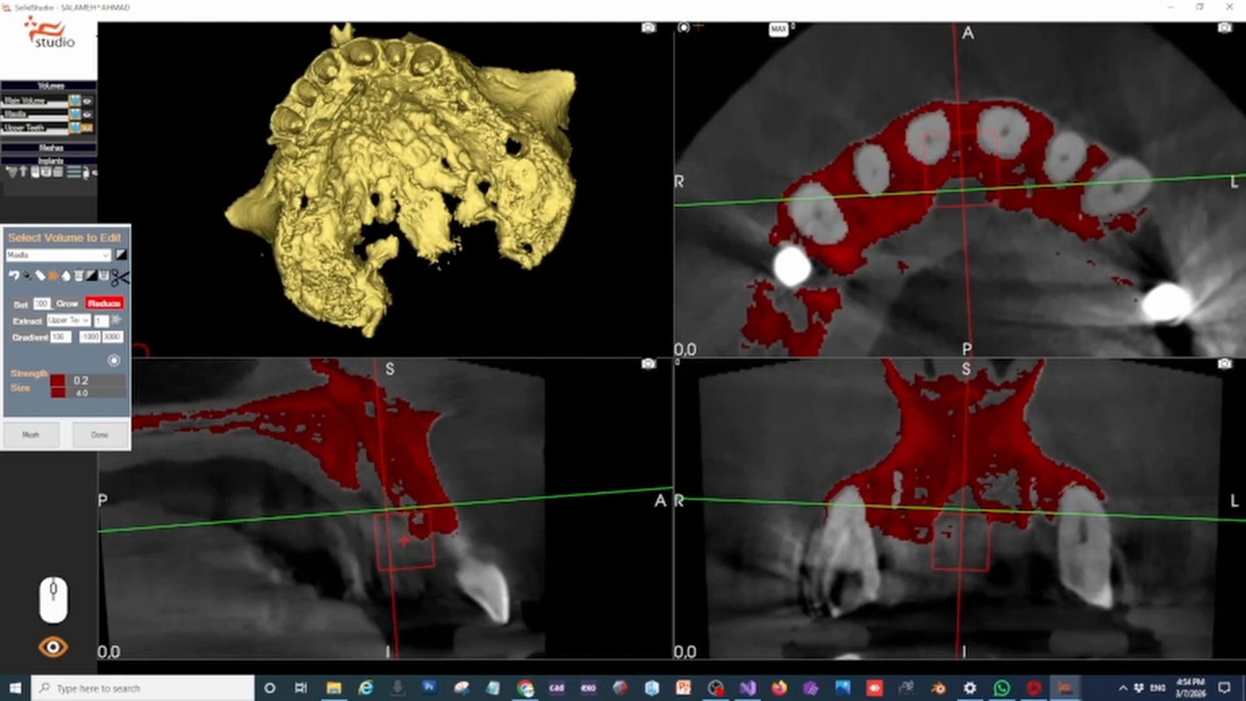
{"action": "scroll", "coordinate": [386, 189], "scroll_direction": "up", "scroll_amount": 5}
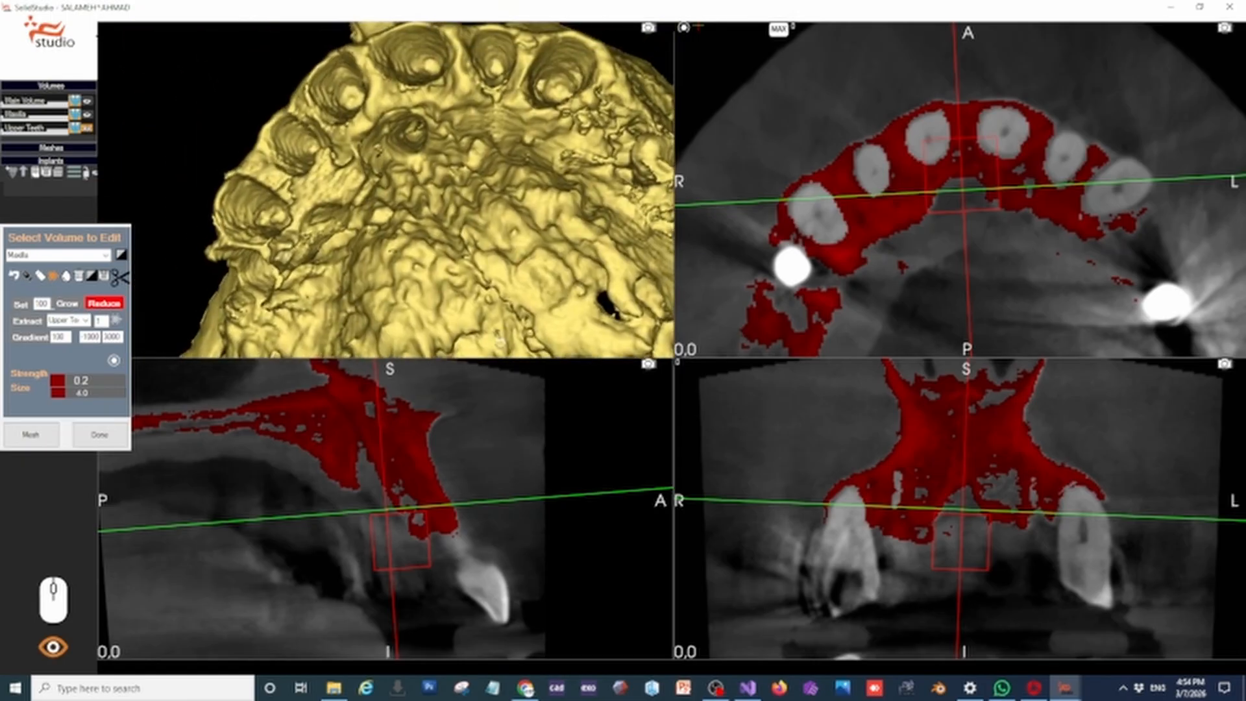
{"action": "left_click_drag", "start_coordinate": [499, 338], "coordinate": [507, 234]}
{"action": "scroll", "coordinate": [381, 547], "scroll_direction": "down", "scroll_amount": 5}
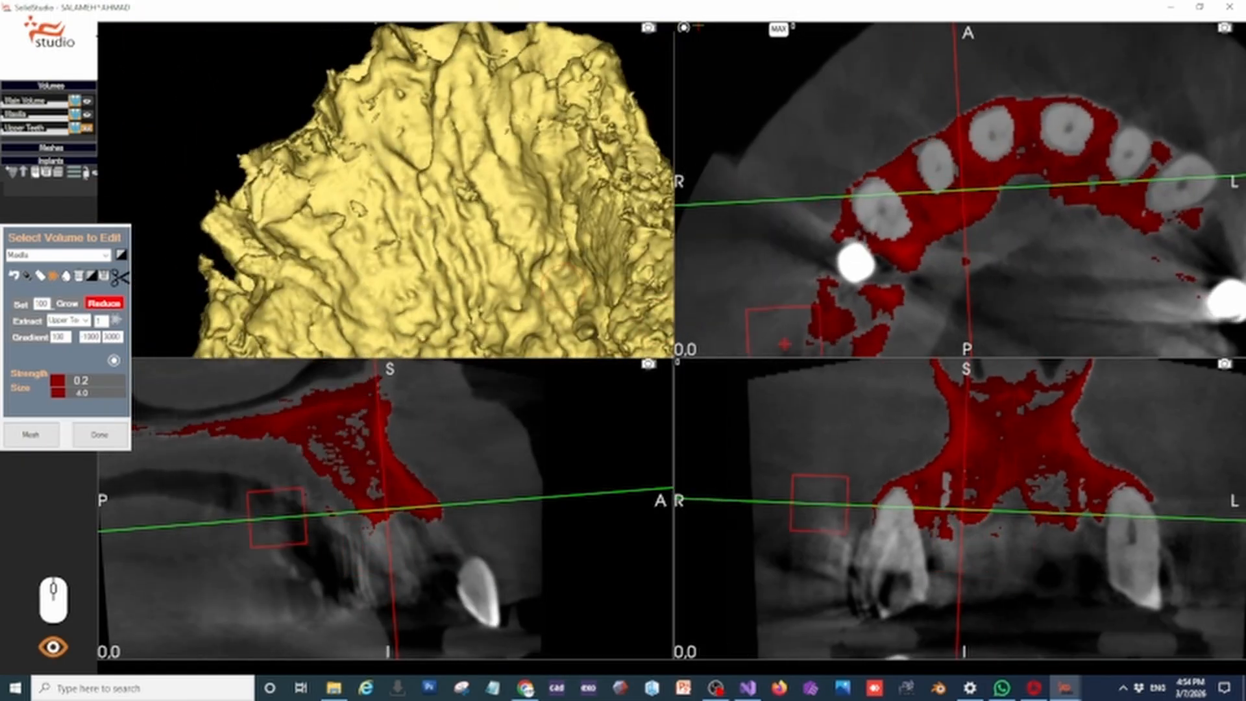
Align the slices with the front implant on the patient's right and reduce the scatter on its palatal side
{"action": "double_click", "coordinate": [923, 264]}
{"action": "left_click_drag", "start_coordinate": [1129, 184], "coordinate": [1144, 114]}
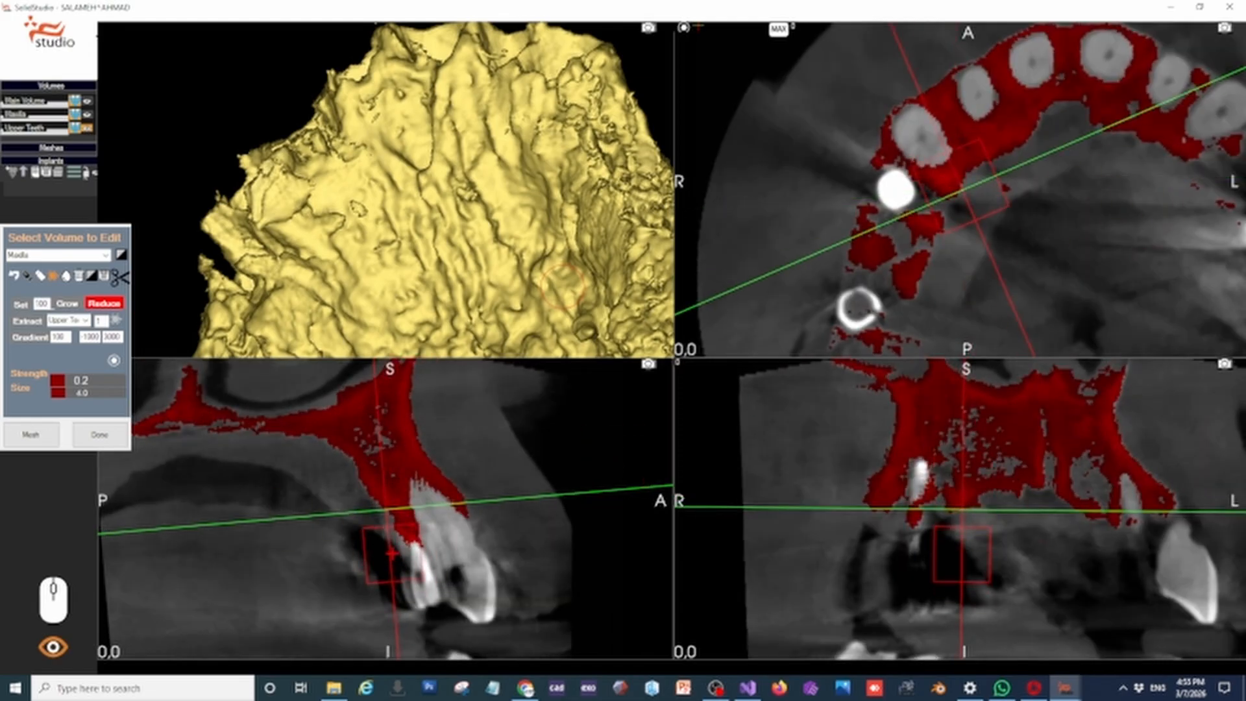
{"action": "mouse_move", "coordinate": [506, 286]}
{"action": "middle_mouse_down"}
{"action": "mouse_move", "coordinate": [496, 305]}
{"action": "mouse_move", "coordinate": [480, 240]}
{"action": "mouse_move", "coordinate": [454, 292]}
{"action": "mouse_move", "coordinate": [519, 337]}
{"action": "mouse_move", "coordinate": [454, 246]}
{"action": "mouse_move", "coordinate": [509, 298]}
{"action": "mouse_move", "coordinate": [491, 263]}
{"action": "mouse_move", "coordinate": [479, 286]}
{"action": "mouse_move", "coordinate": [439, 270]}
{"action": "mouse_move", "coordinate": [407, 317]}
{"action": "mouse_move", "coordinate": [424, 270]}
{"action": "mouse_move", "coordinate": [467, 267]}
{"action": "middle_mouse_up"}
{"action": "scroll", "coordinate": [512, 279], "scroll_direction": "down", "scroll_amount": 3}
Finish editing the Maxilla volume and show it together with the Upper Teeth in the 3D view
{"action": "left_click", "coordinate": [100, 434]}
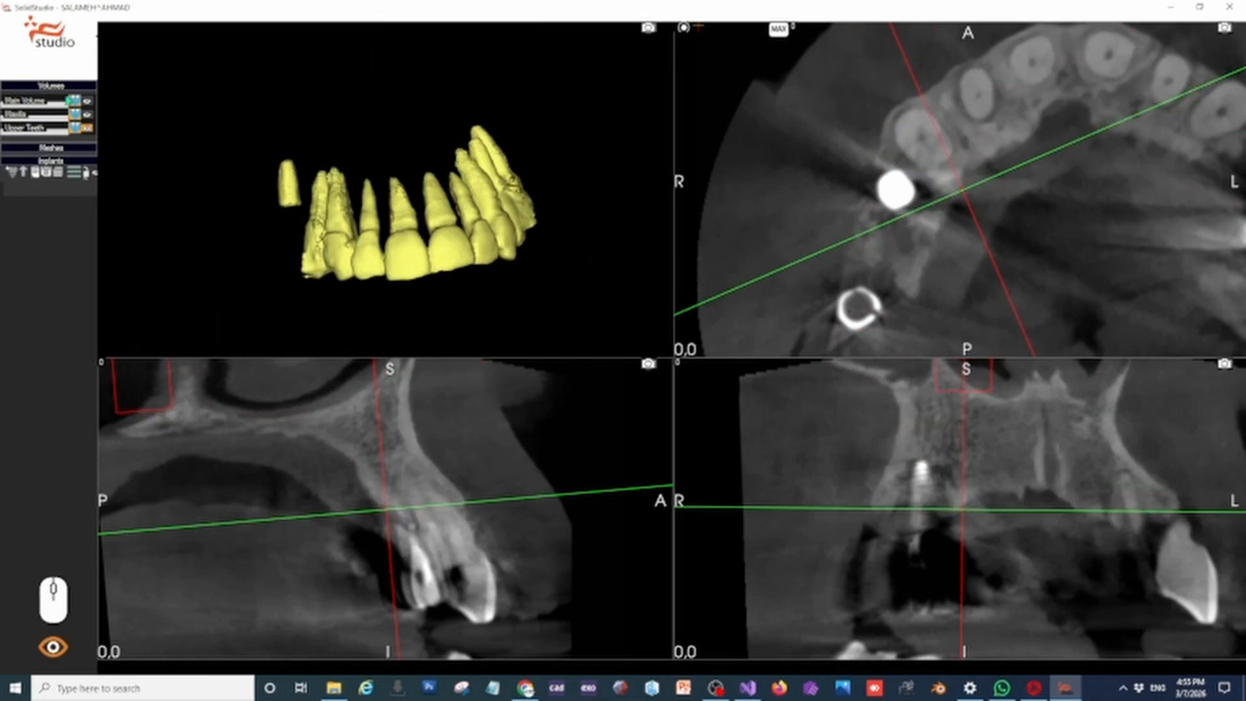
{"action": "left_click", "coordinate": [88, 115]}
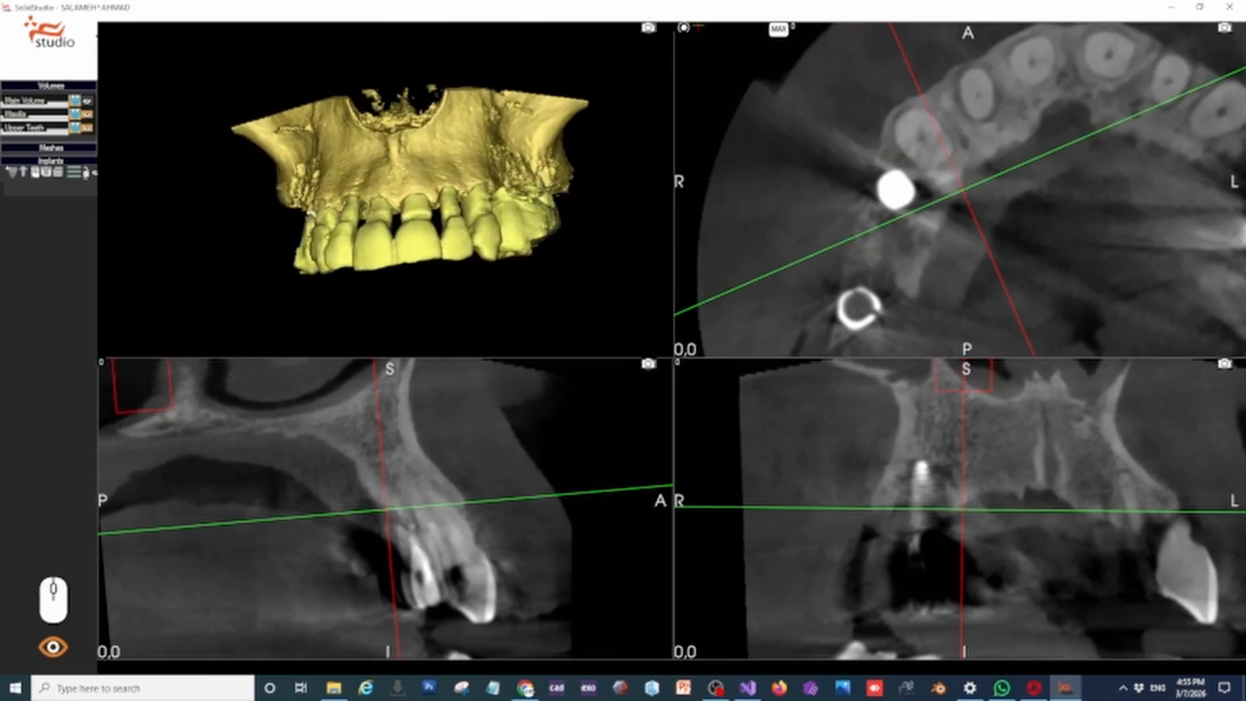
{"action": "middle_click_drag", "start_coordinate": [276, 220], "coordinate": [337, 238]}
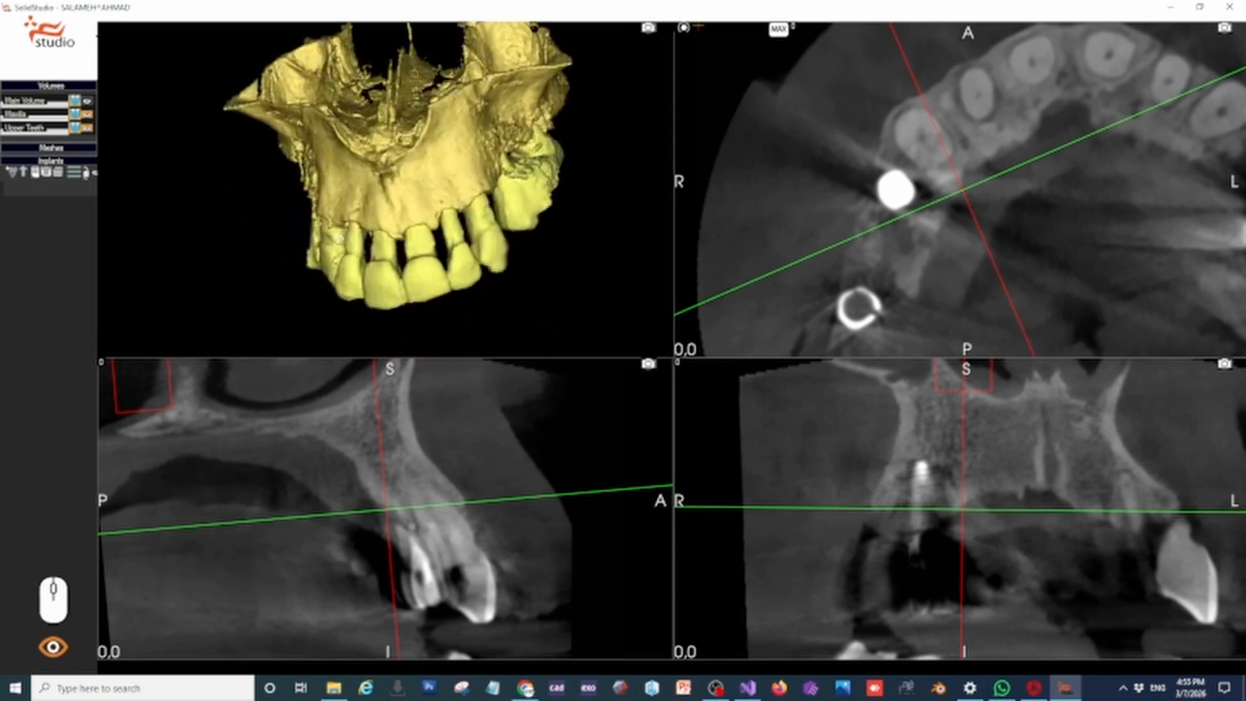